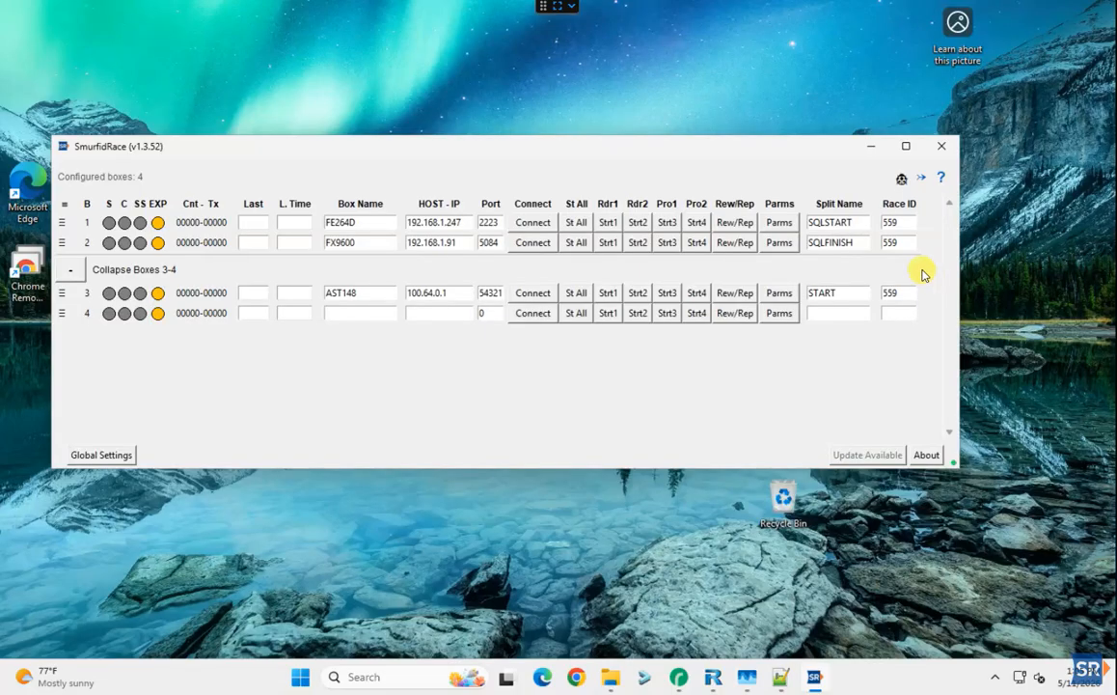
Ask the help box 'How to setup Feibot device port?' and close the answer
click(941, 180)
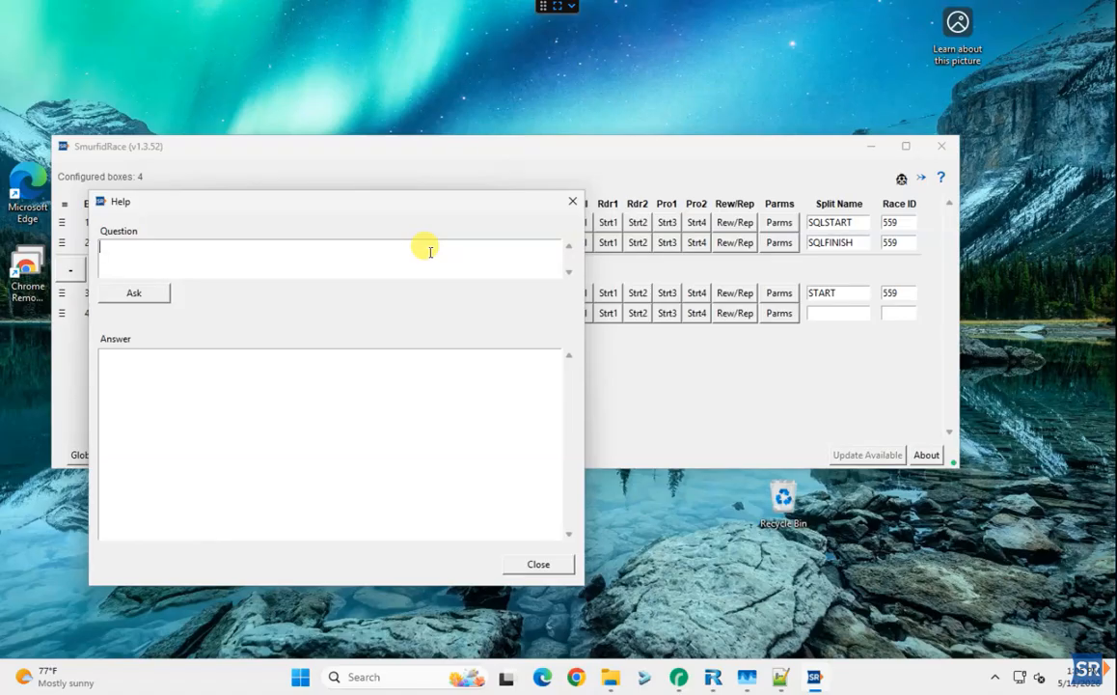
text(How to setup Feibot d)
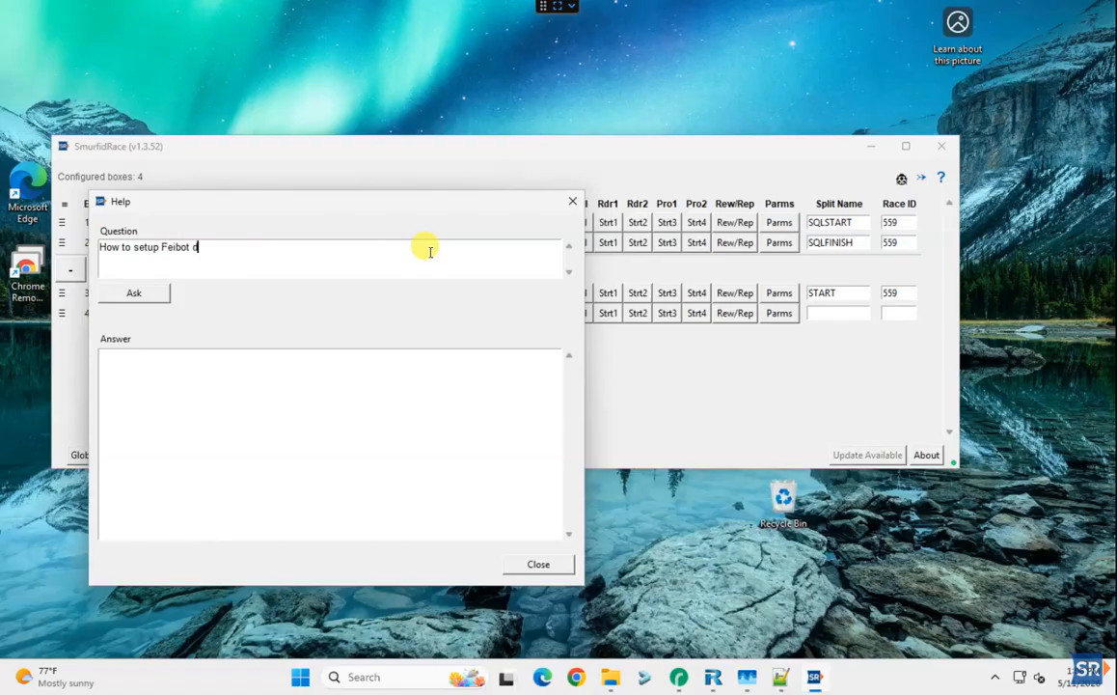
text(evice port?)
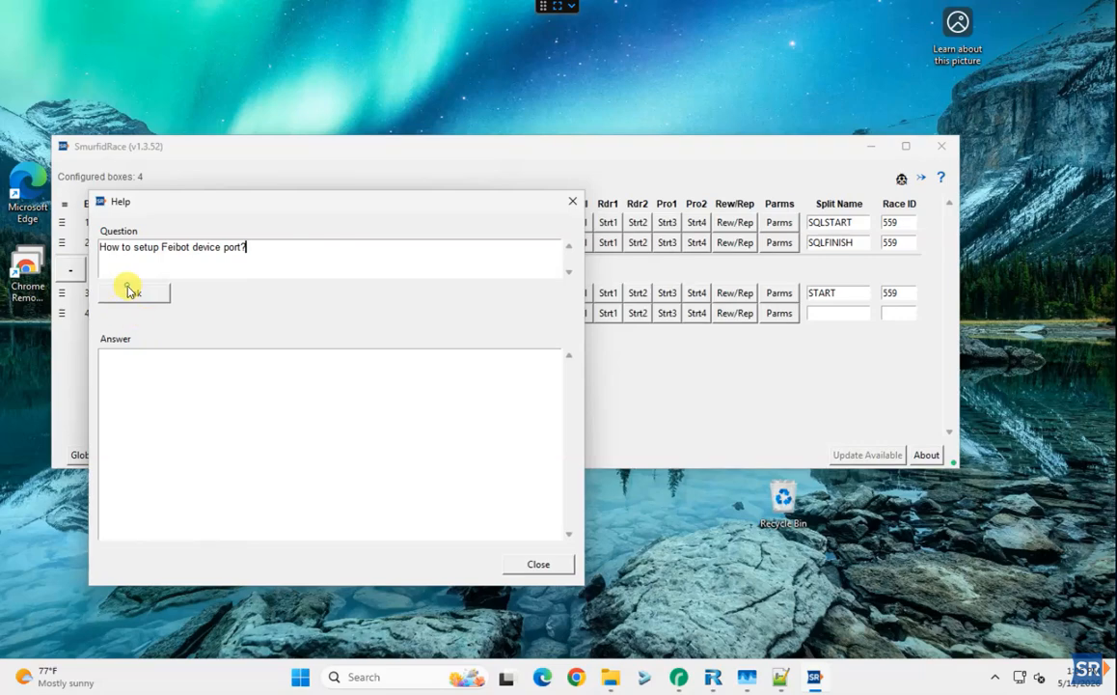
click(131, 291)
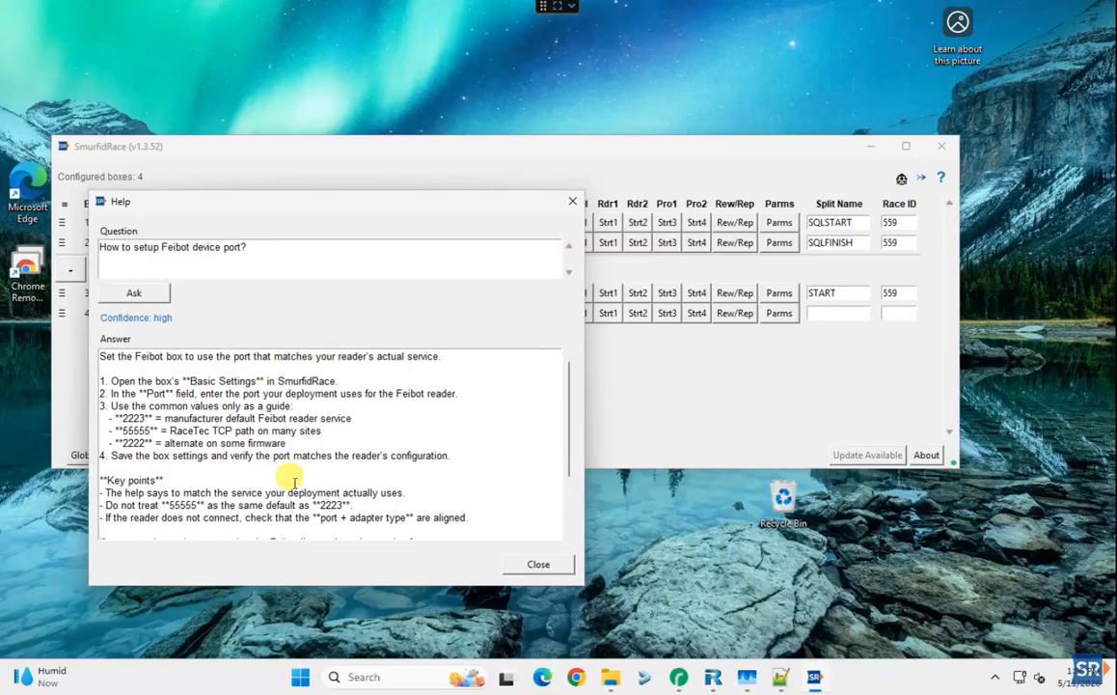
click(532, 568)
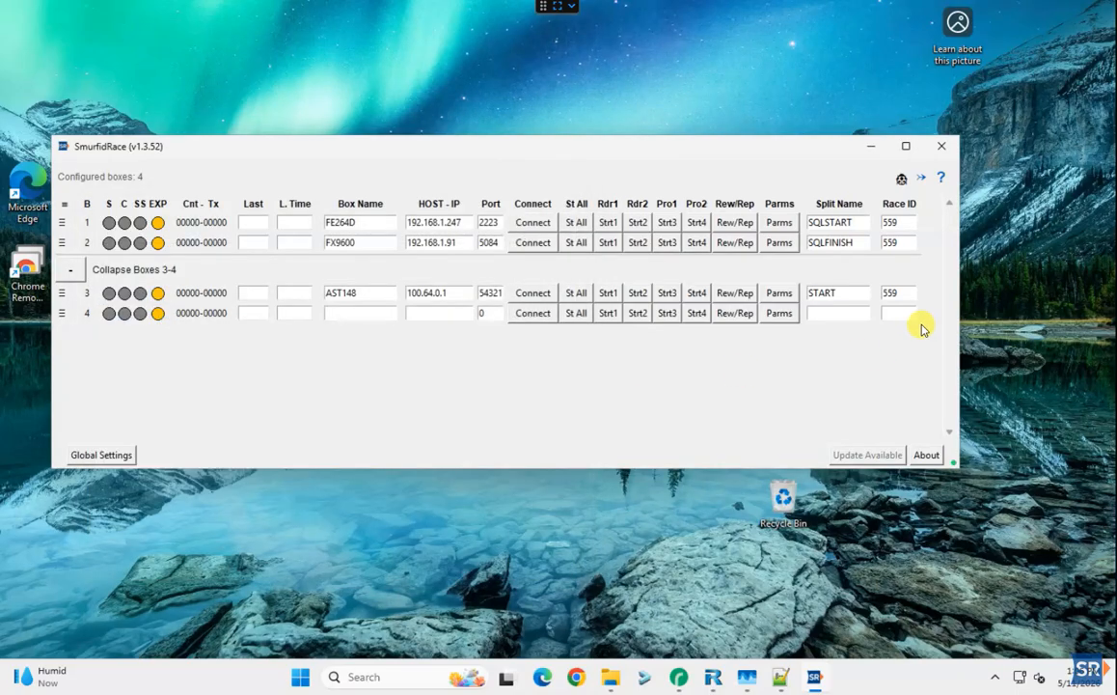
Open the share-with-a-friend and bug report forms, then dismiss both without sending
click(922, 181)
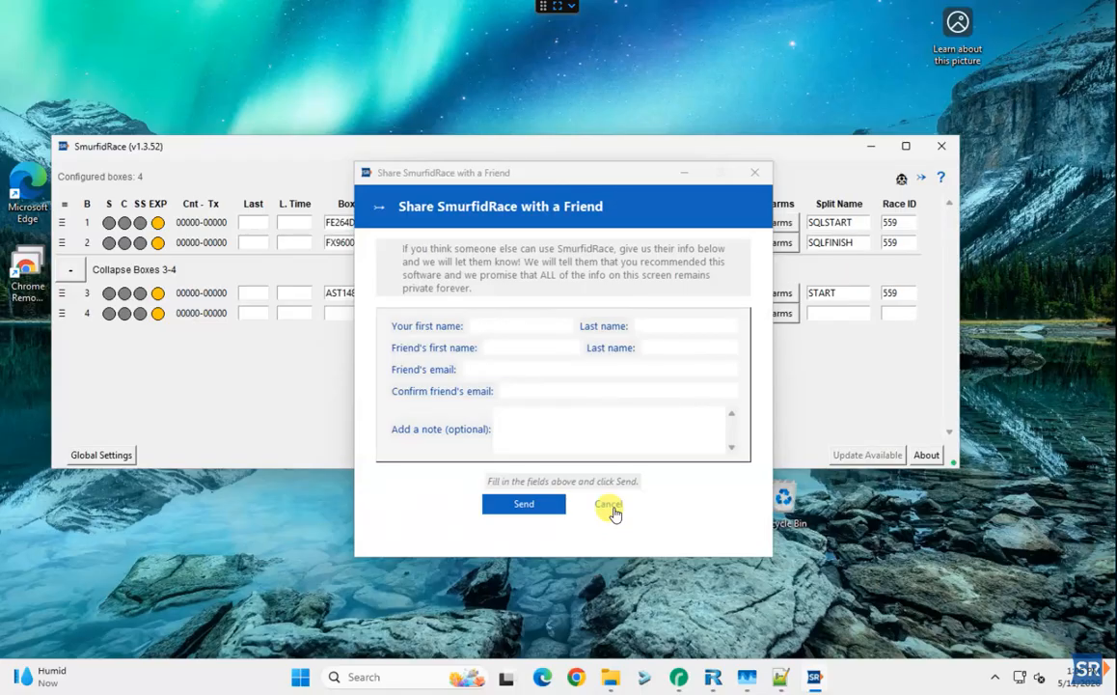
click(609, 506)
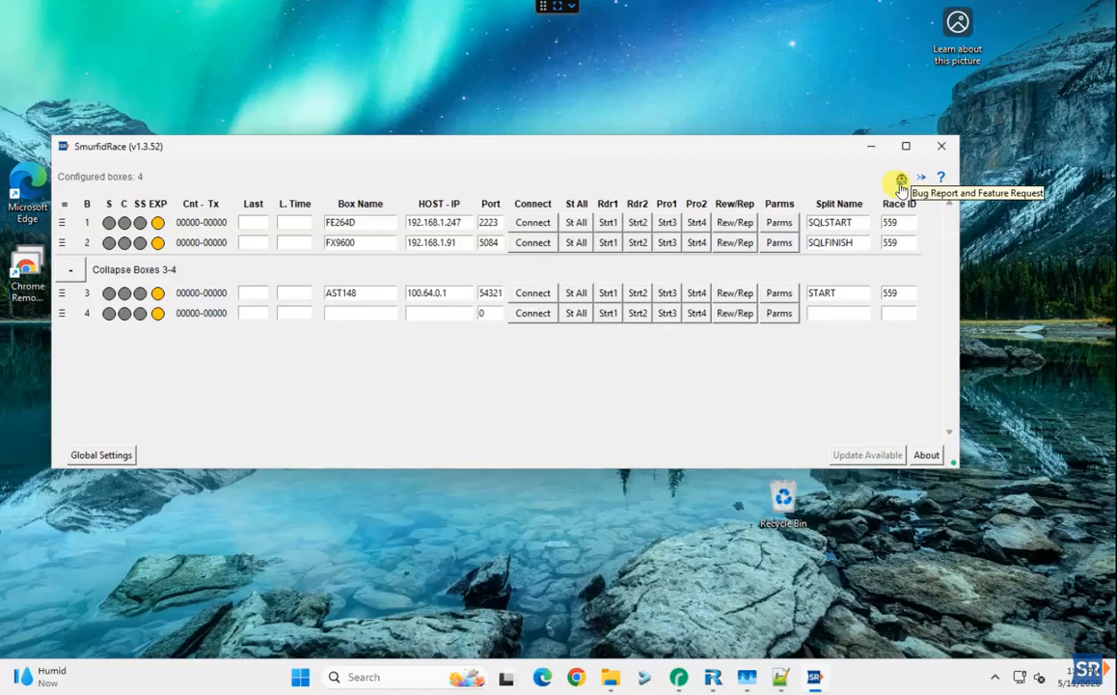
click(901, 178)
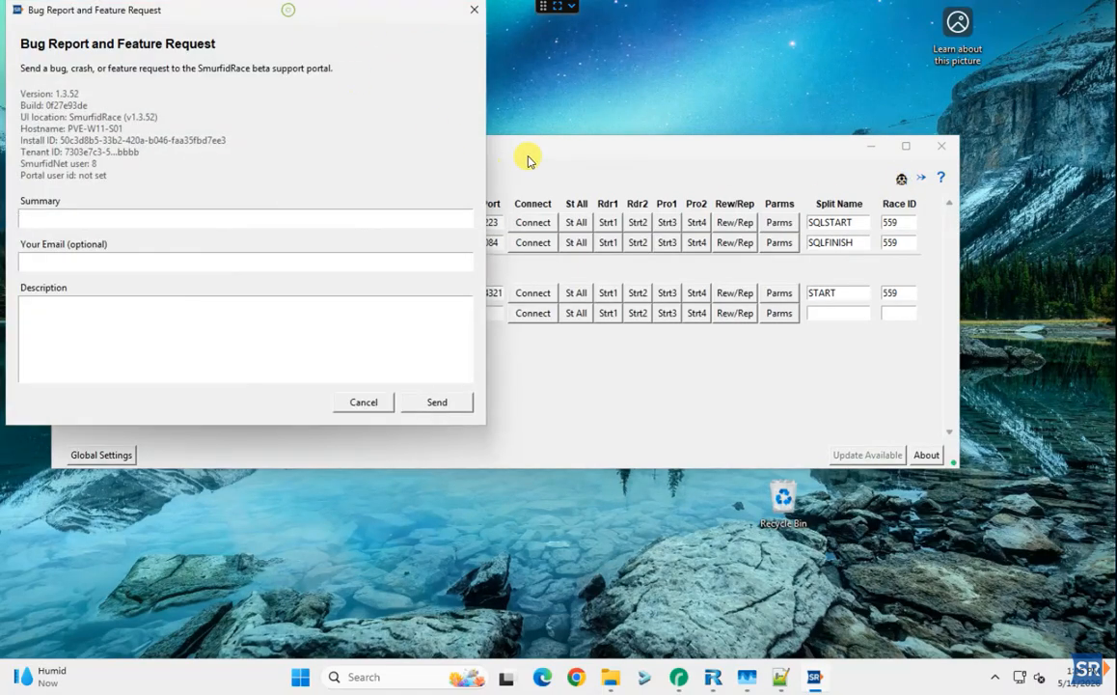
drag(290, 13, 543, 162)
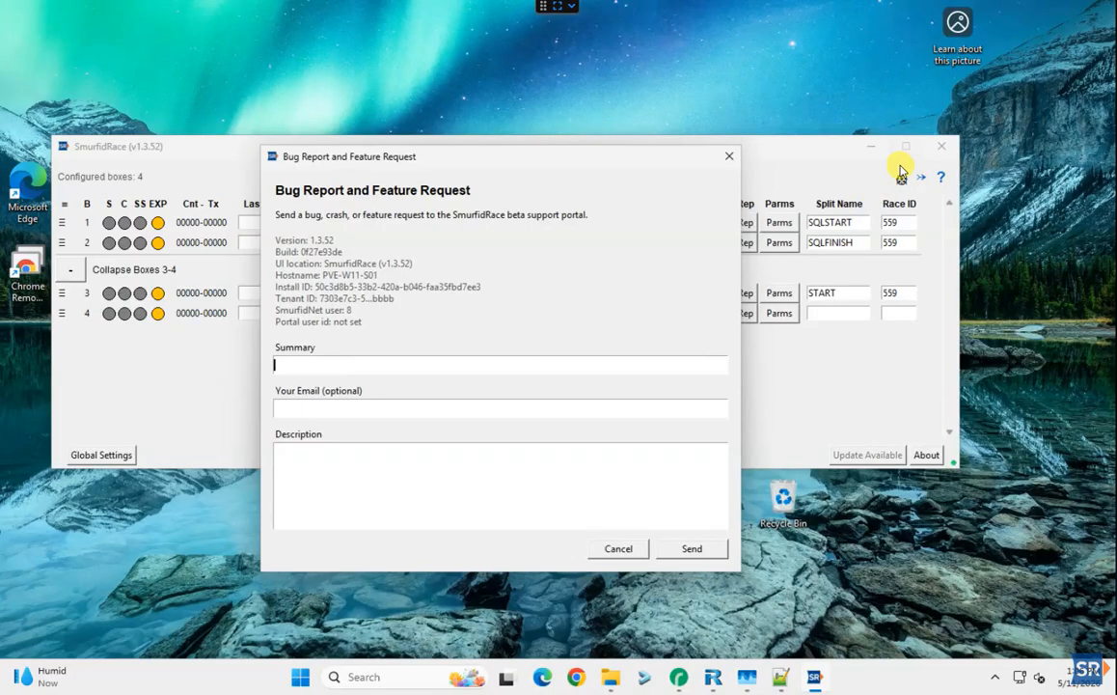
click(619, 556)
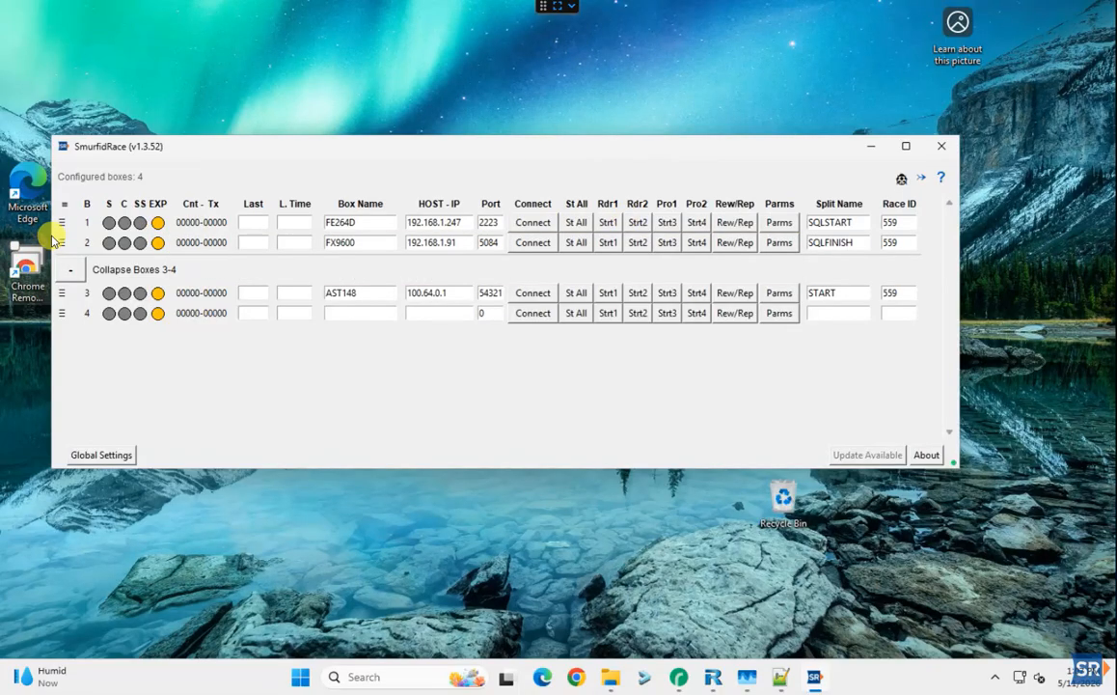
Add two new box rows below box 4
click(61, 313)
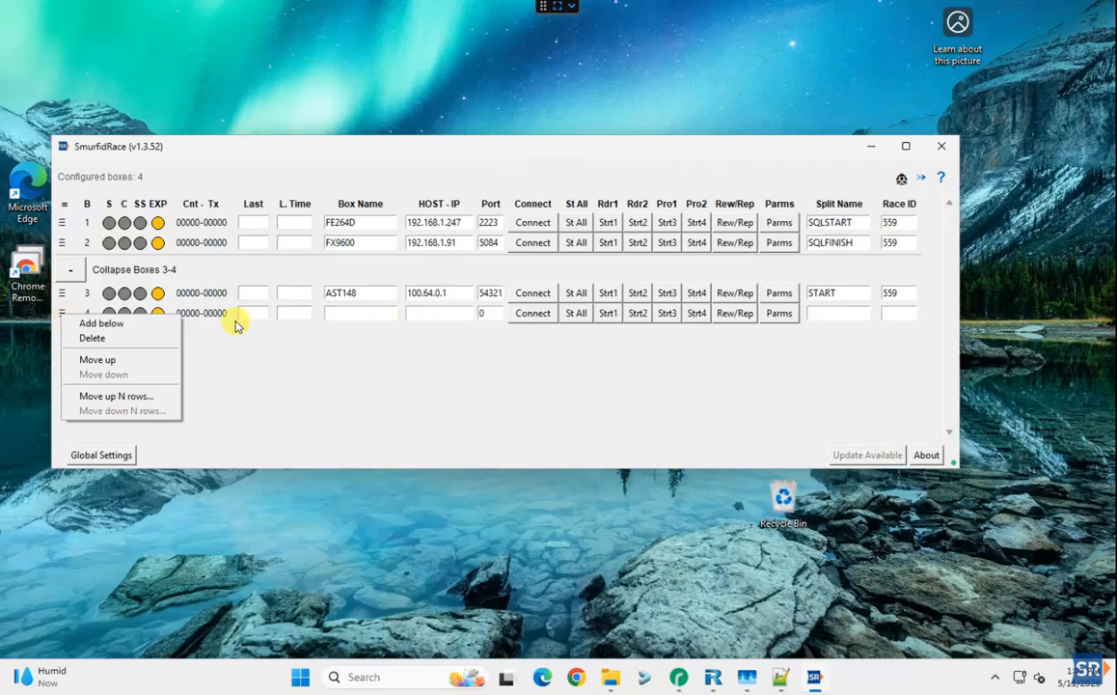
click(101, 324)
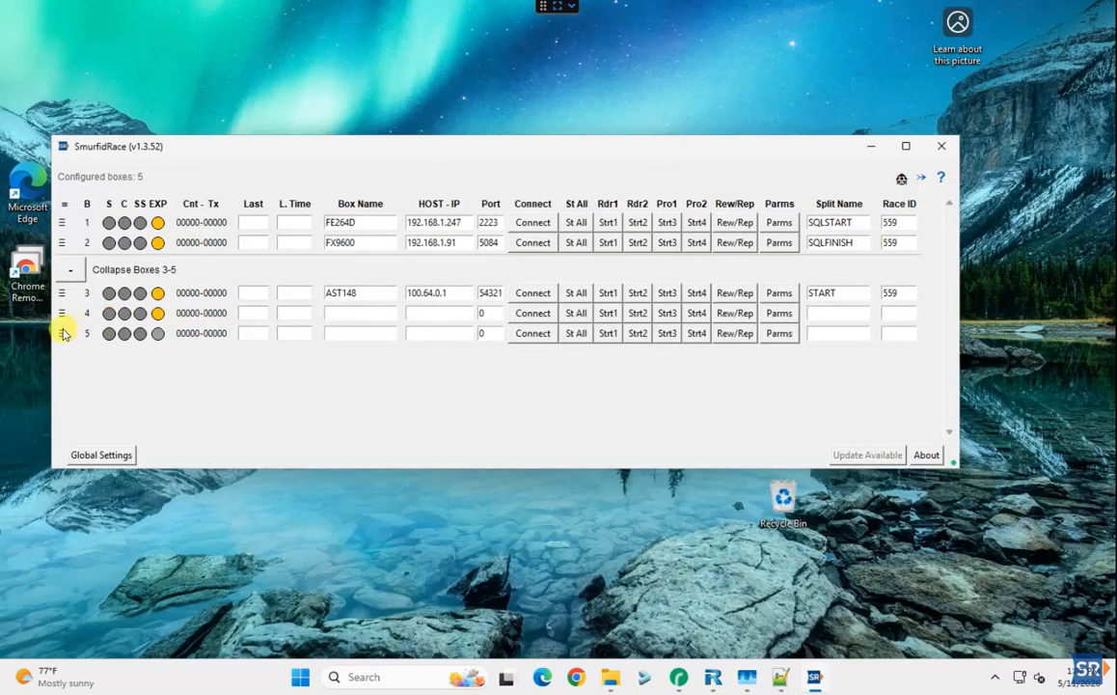
click(62, 333)
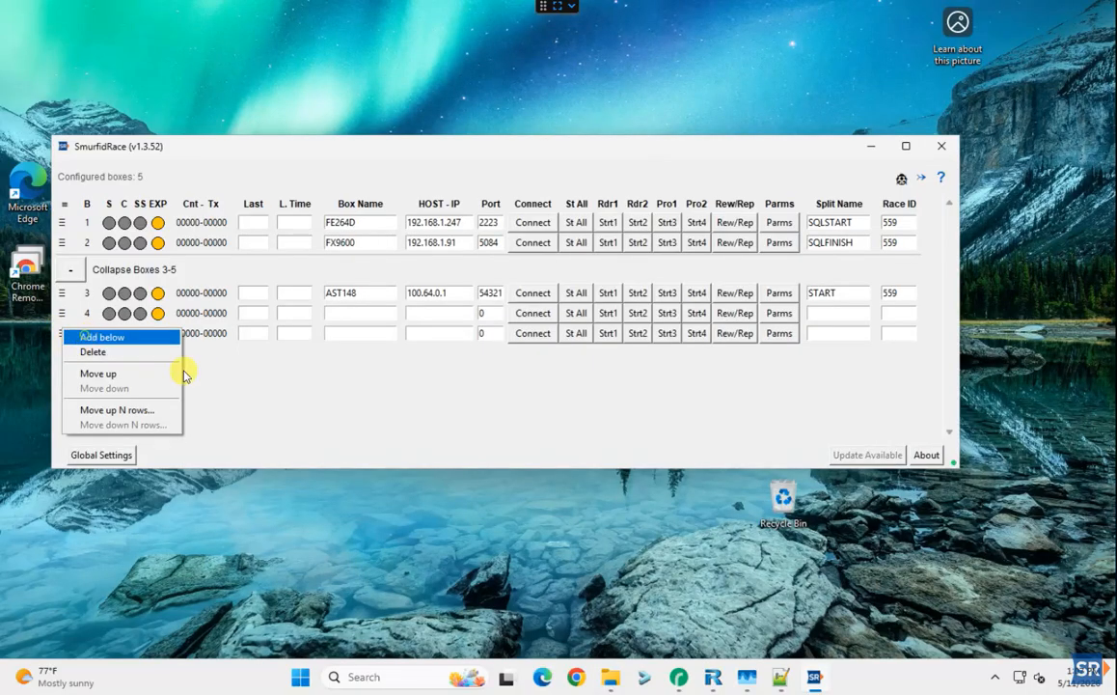
click(322, 409)
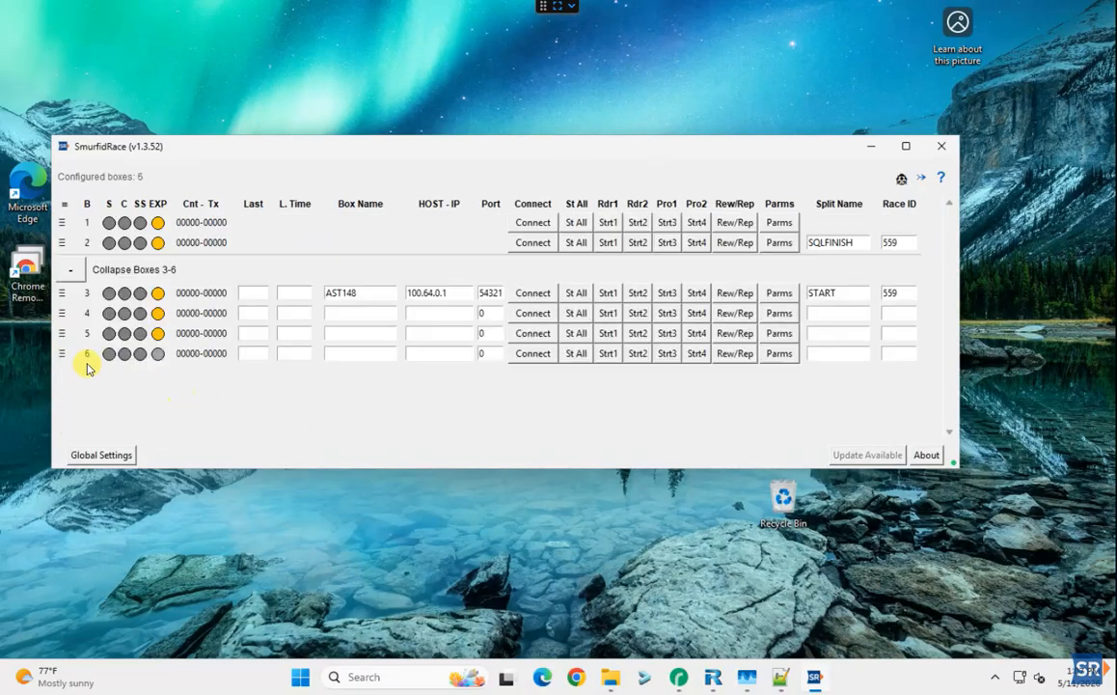
Delete the added box 6 and box 5 rows, then connect box FE264D
click(61, 357)
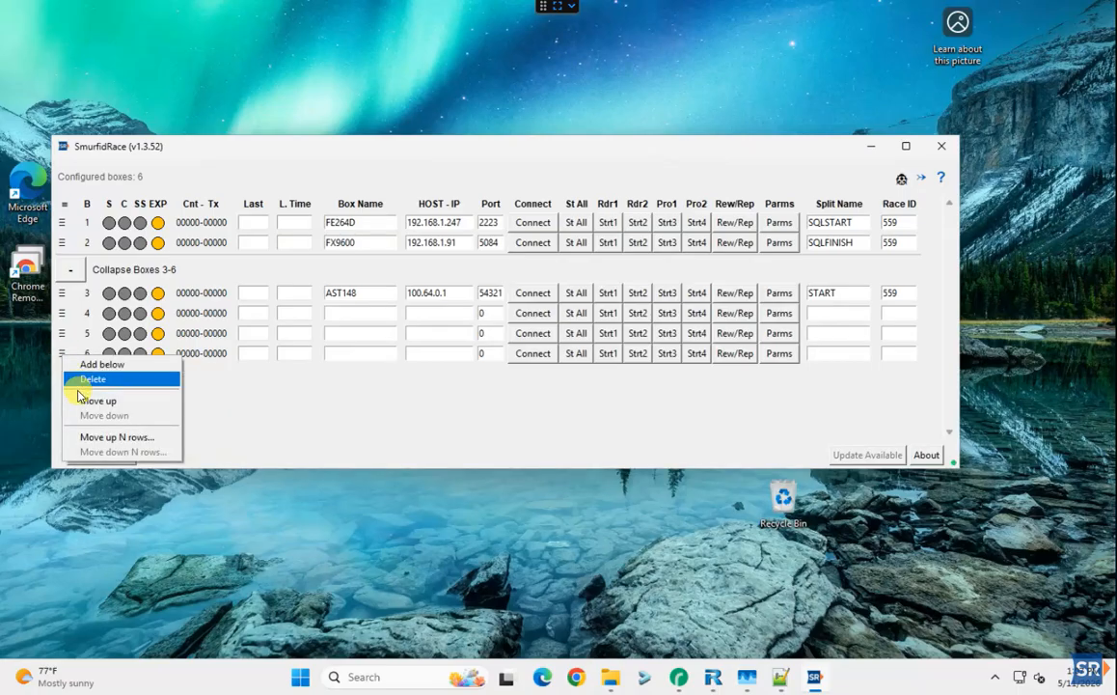
click(85, 383)
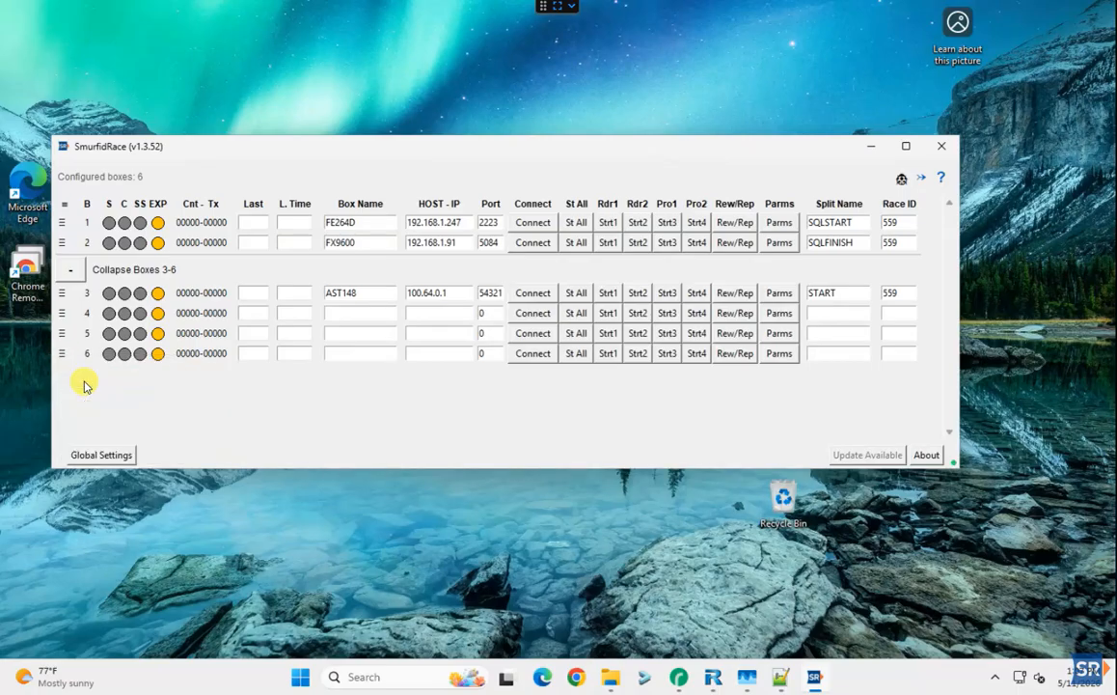
click(62, 334)
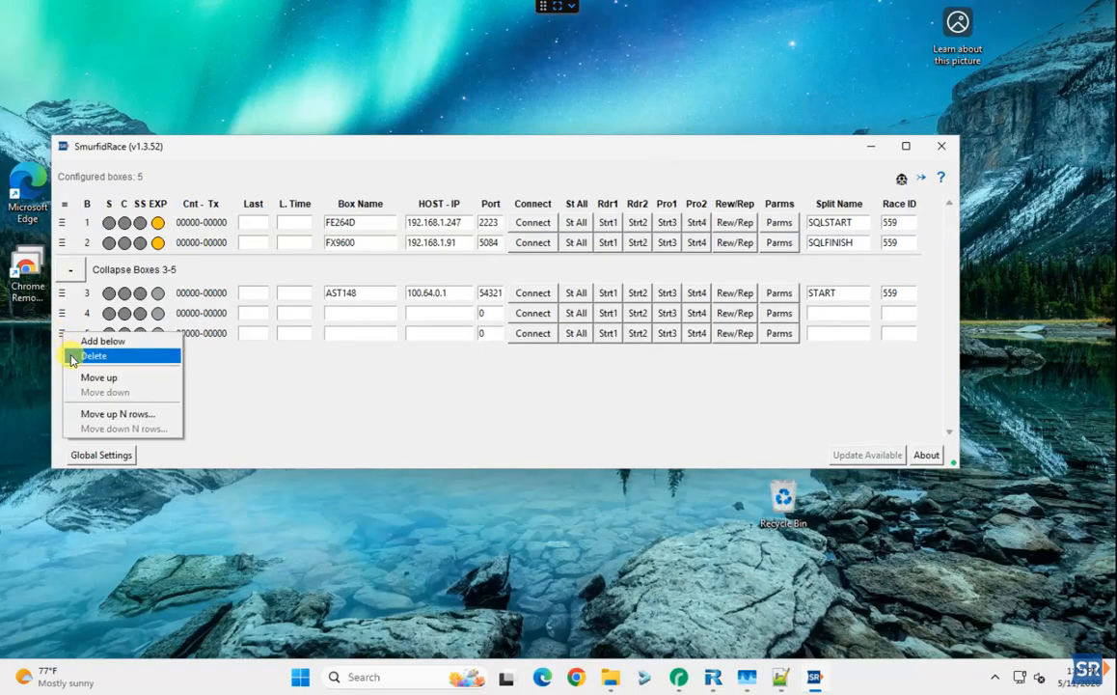
click(70, 357)
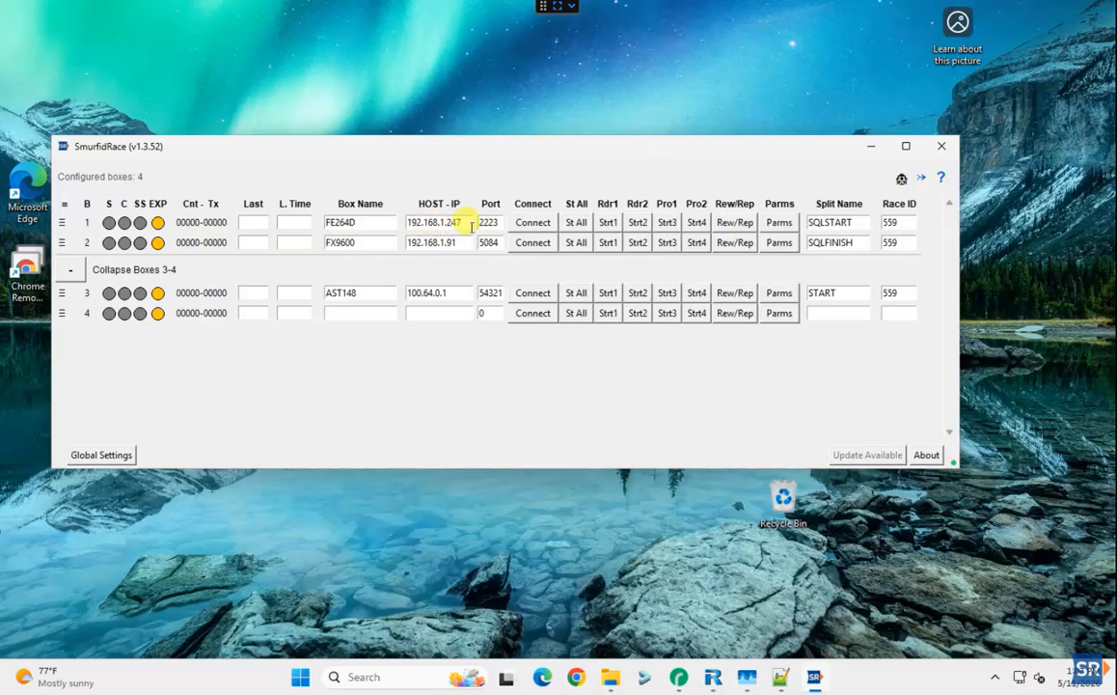
click(545, 232)
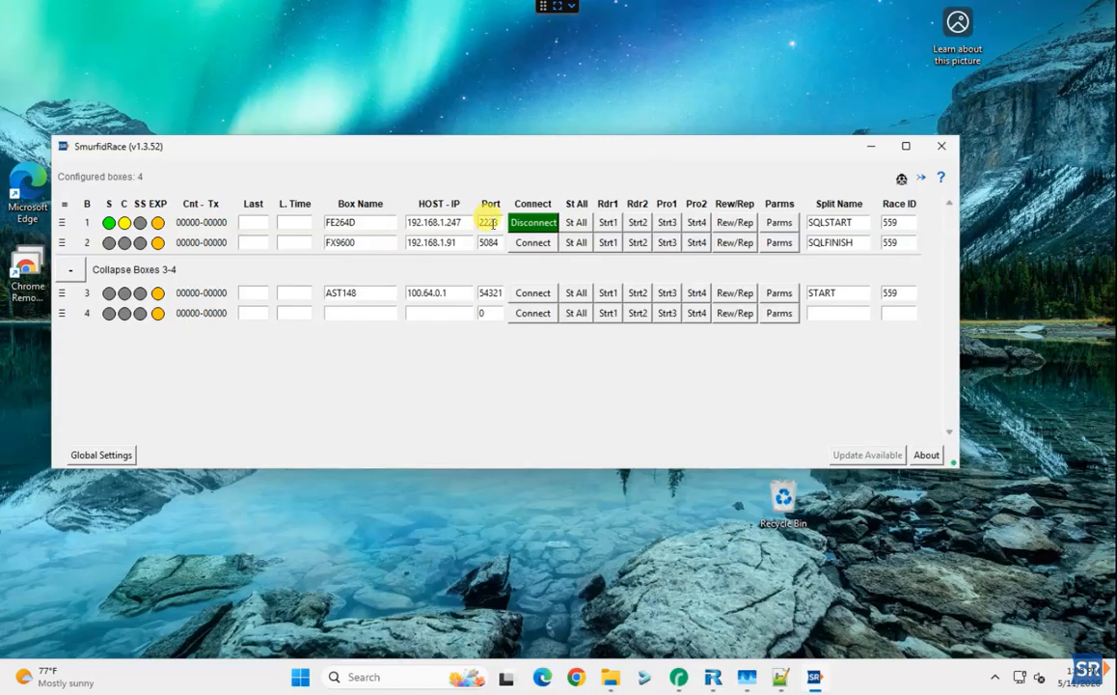
Open FE264D's parameters, toggle Auto Connect on and back off, and show Device Parameters
click(780, 225)
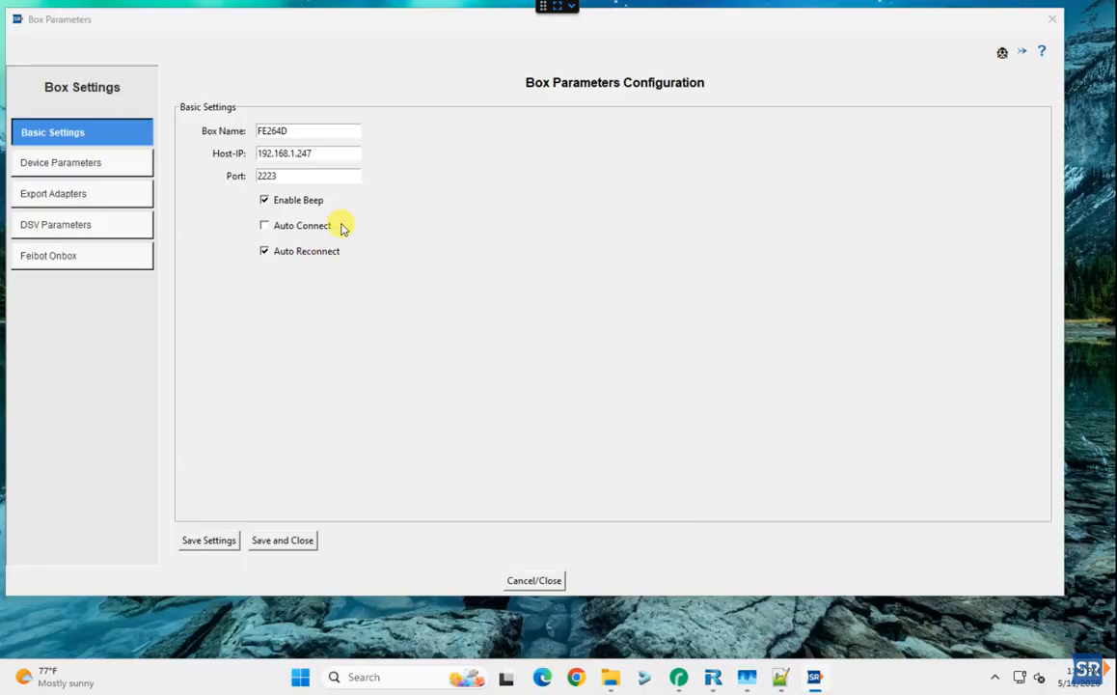
click(266, 226)
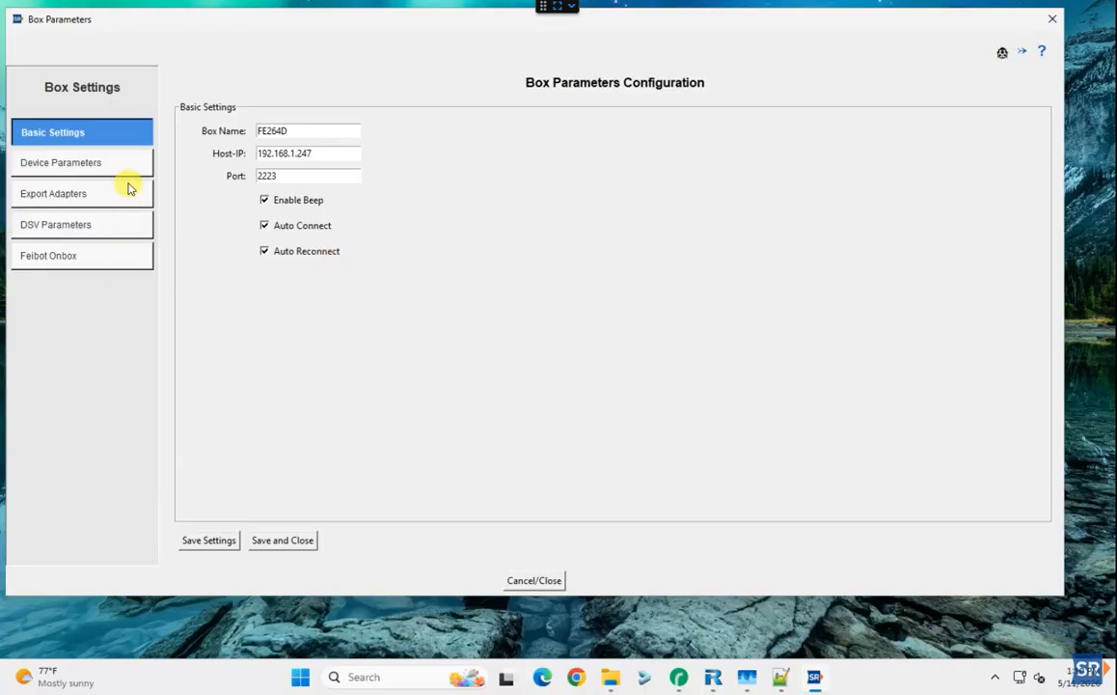
click(279, 227)
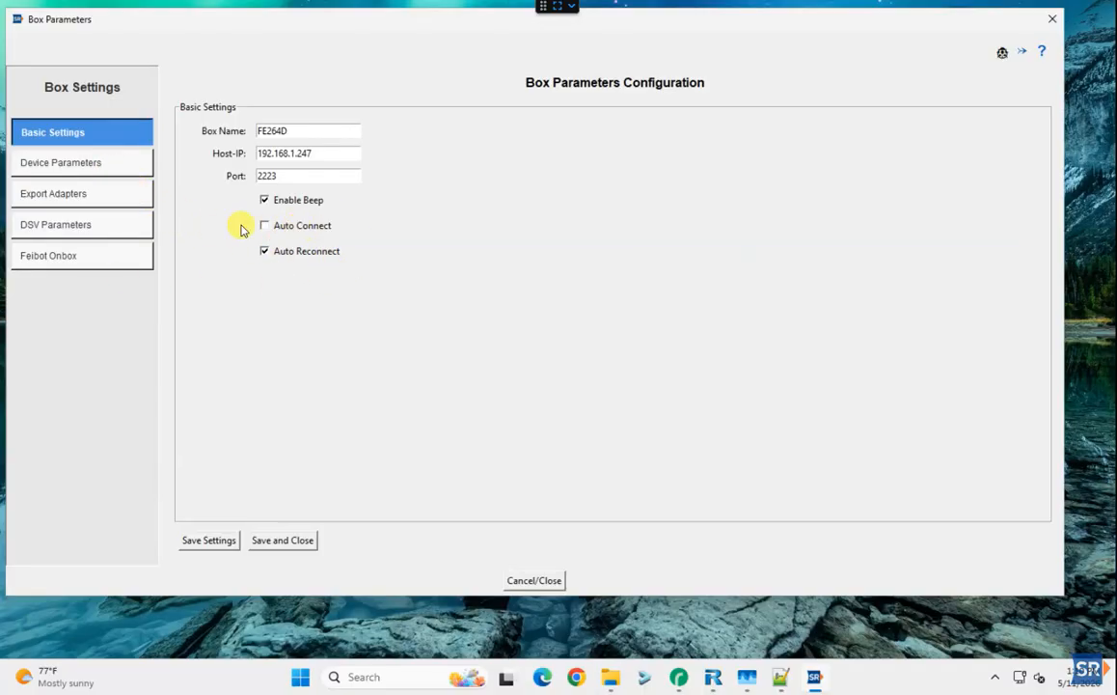
click(56, 164)
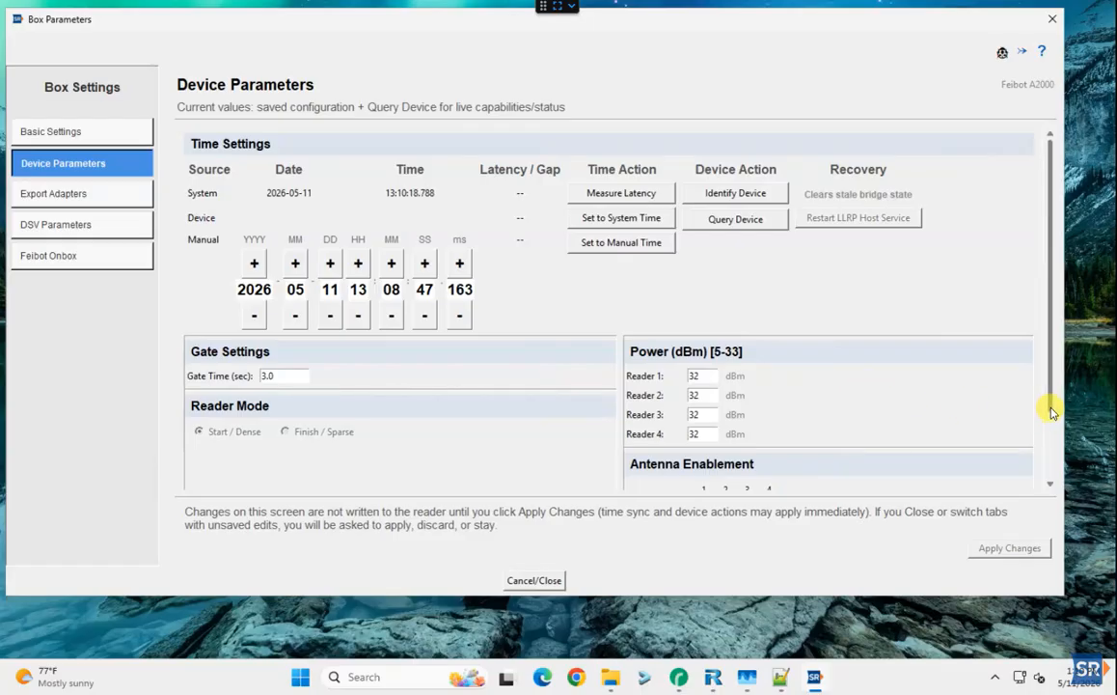
click(1049, 485)
scroll(1045, 499, down, 1)
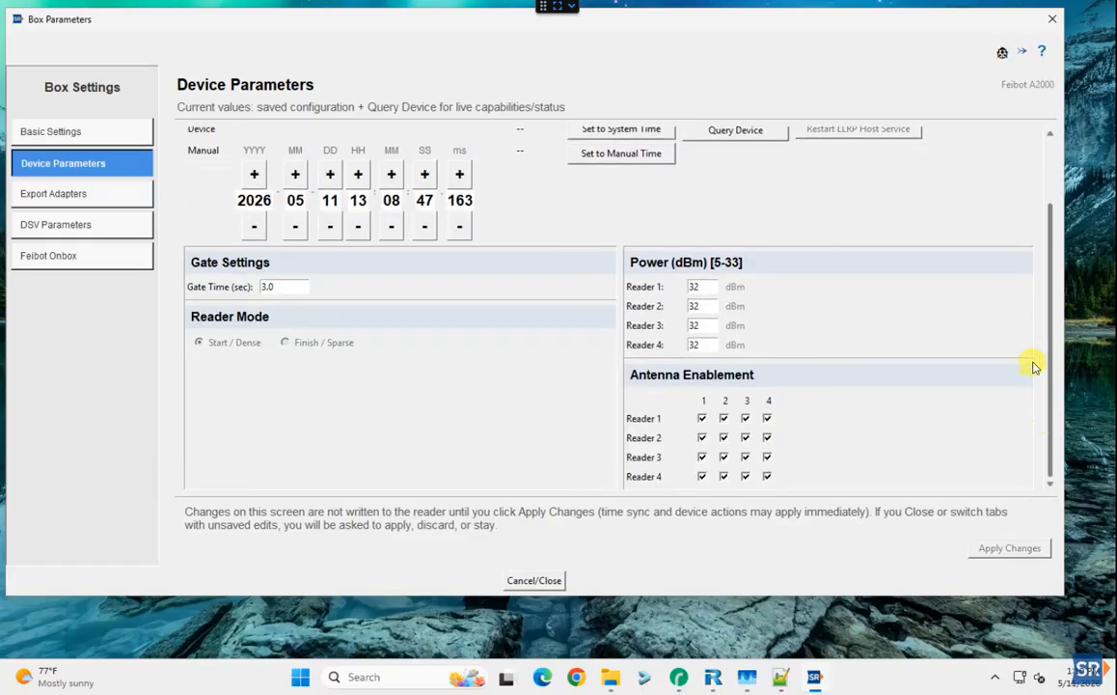
scroll(1029, 350, up, 2)
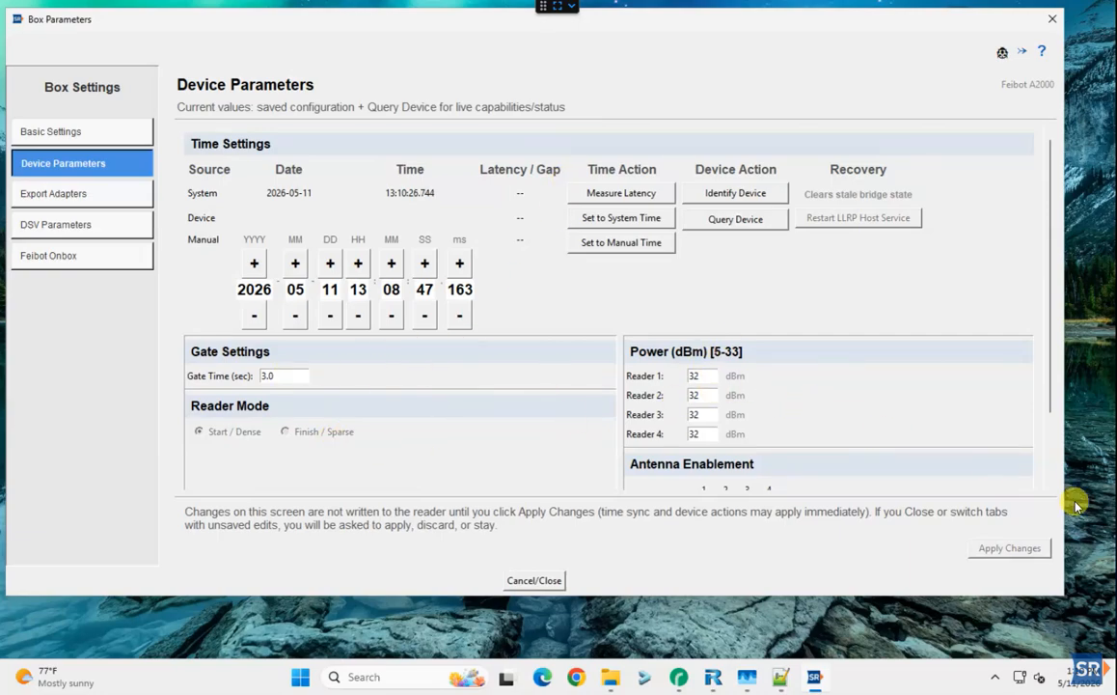
scroll(1049, 483, down, 1)
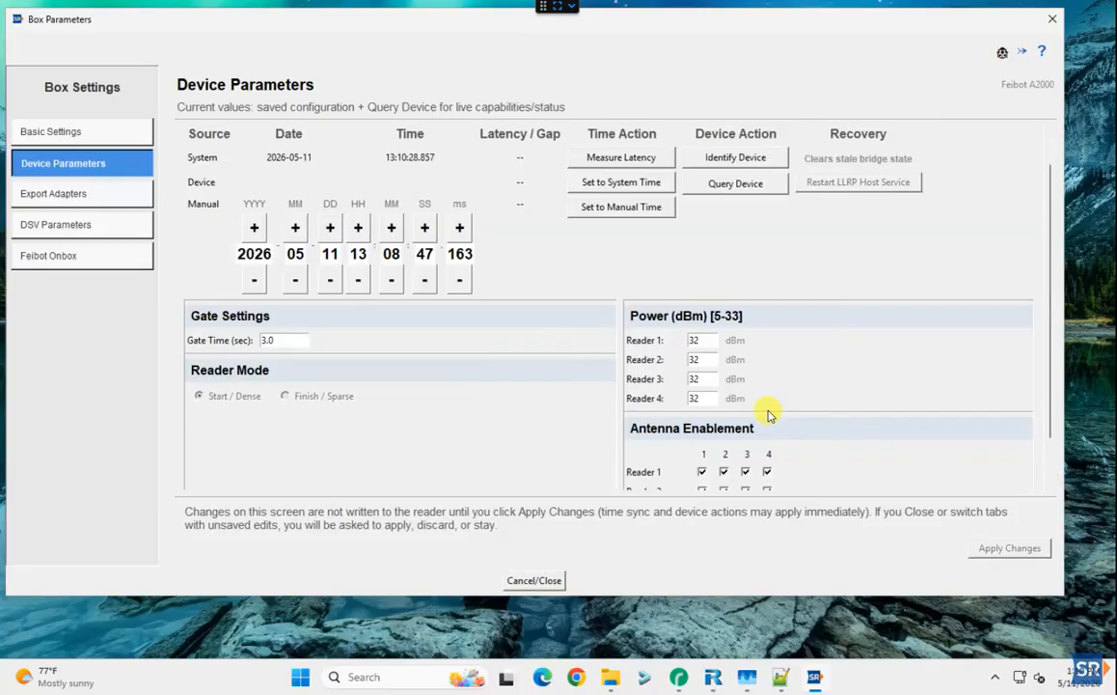
scroll(1052, 478, down, 1)
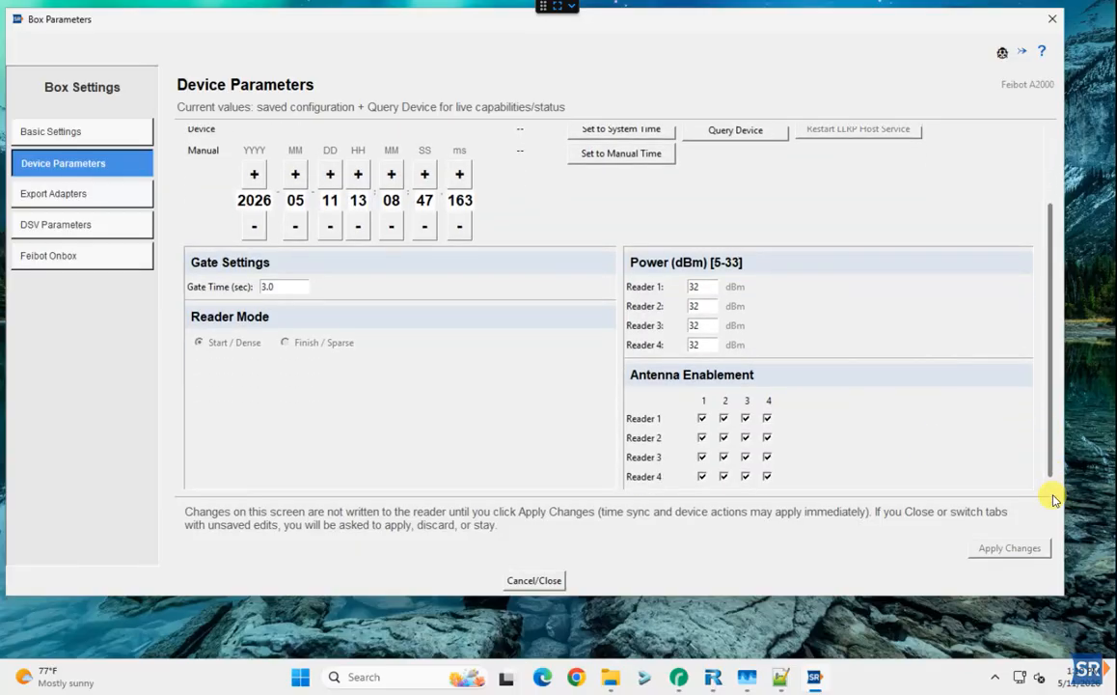
scroll(1044, 260, up, 3)
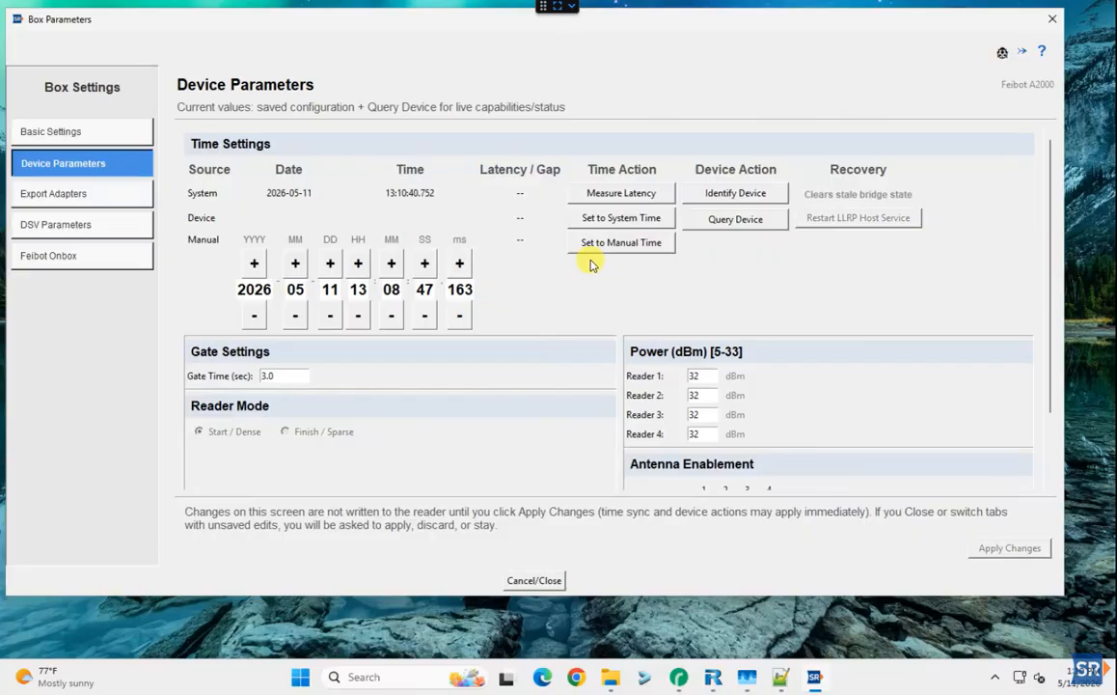
Measure FE264D's latency twice, sync its device clock to system time, and adjust the manual date
click(619, 193)
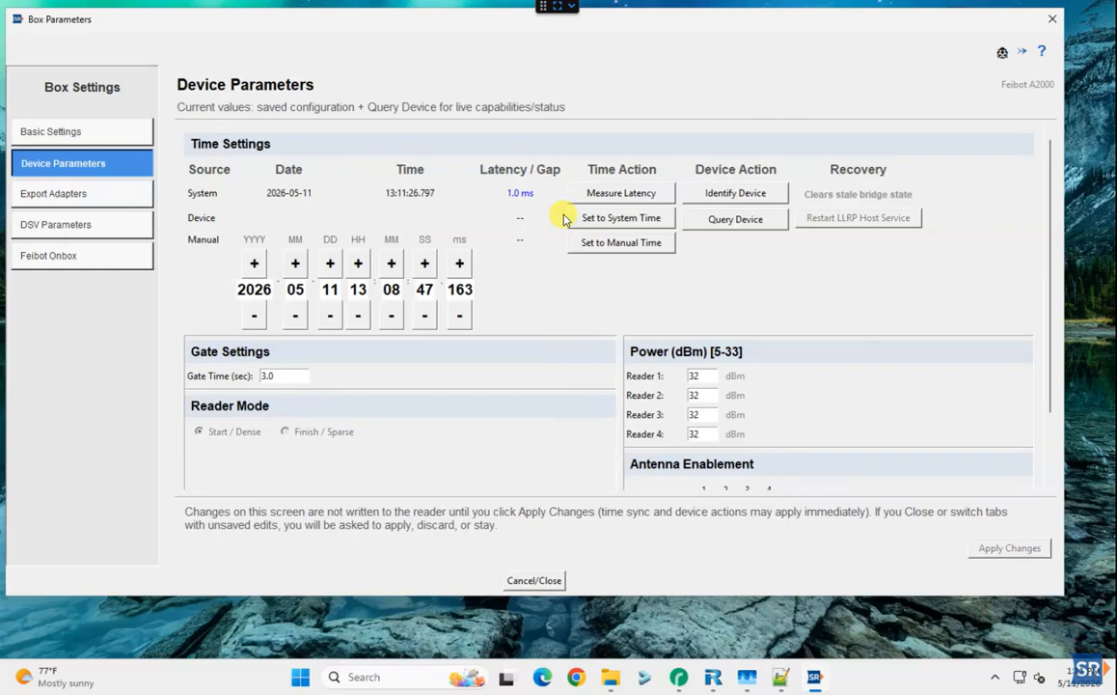
click(618, 197)
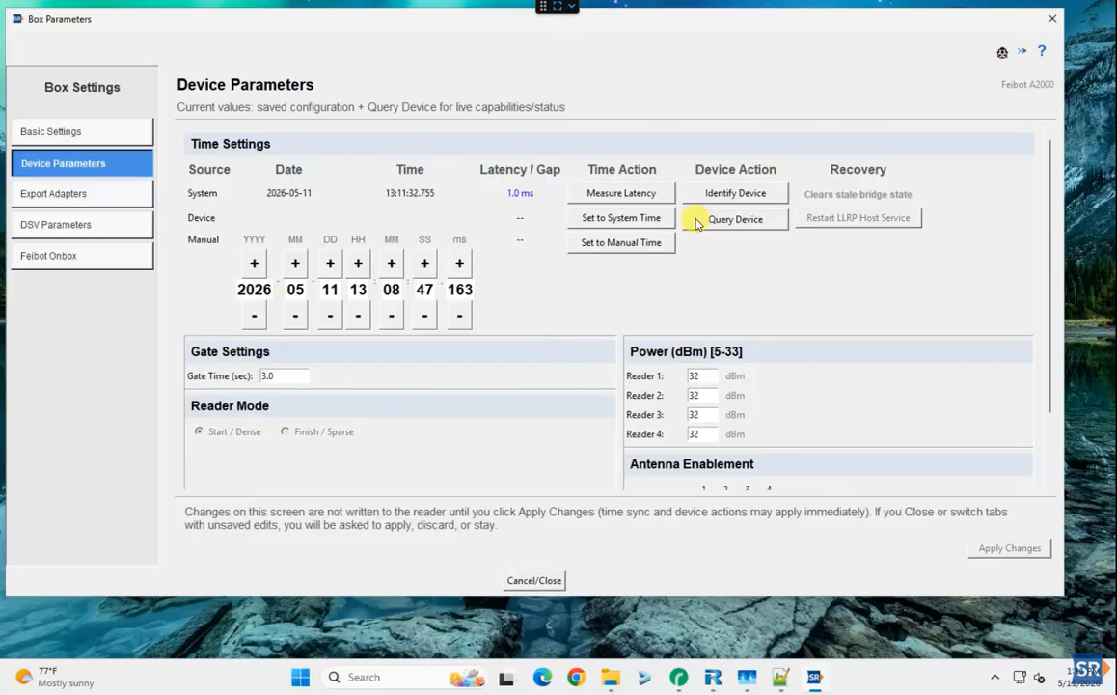
click(616, 220)
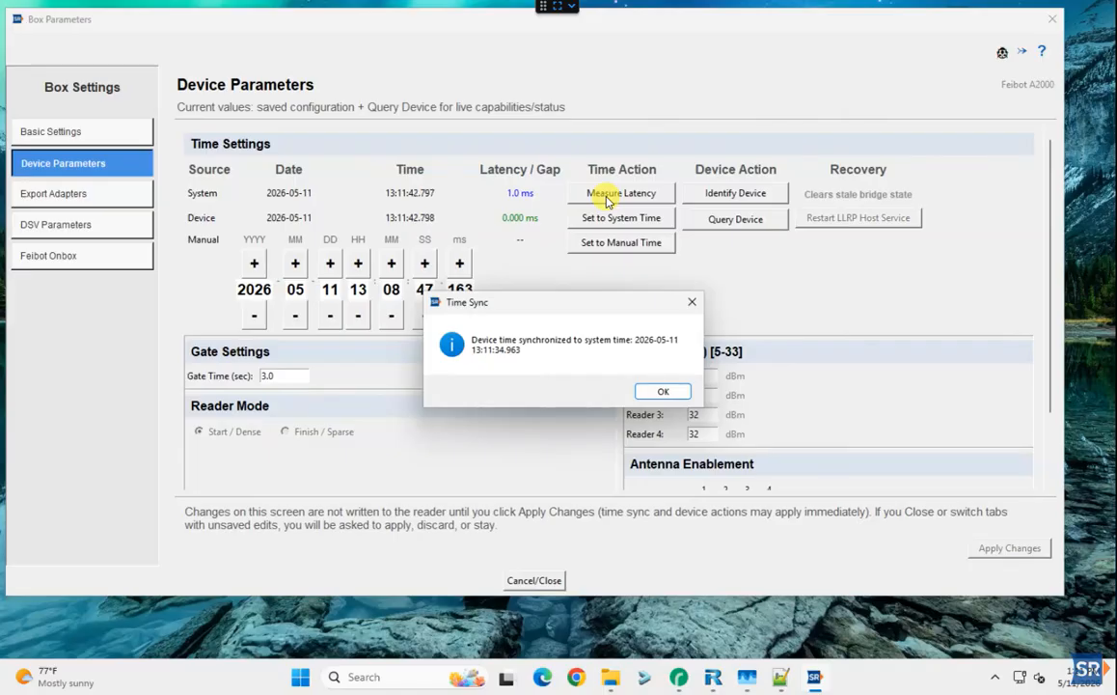
click(664, 390)
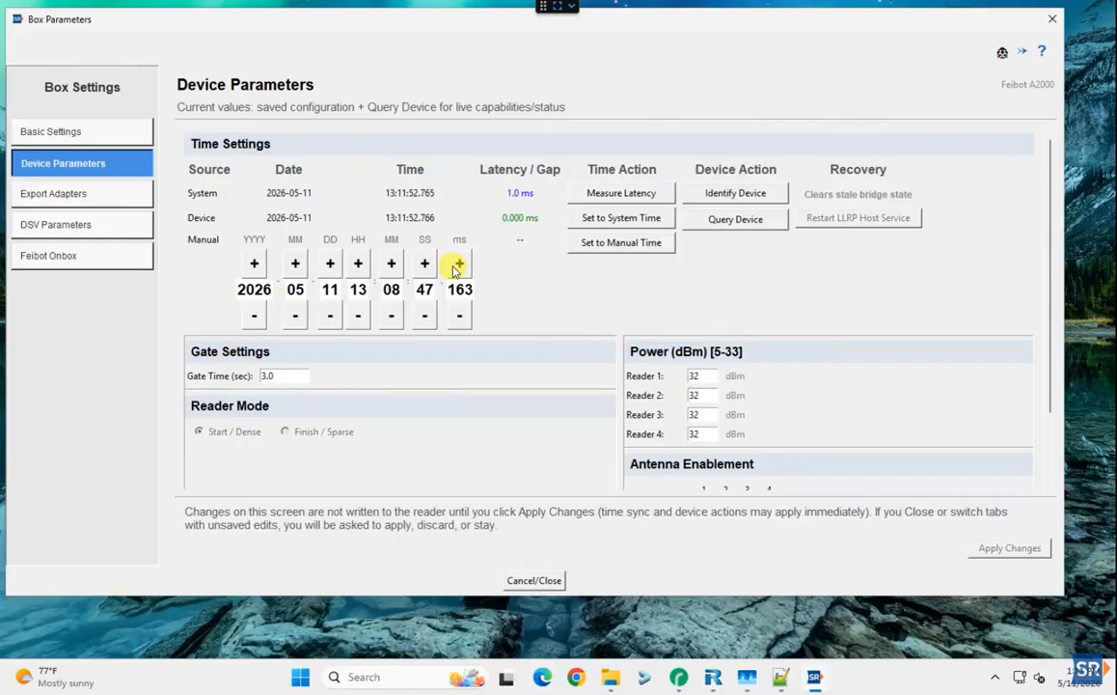
click(330, 315)
Set FE264D's clock to manual time 13:08:47, then resync it to system time
click(357, 265)
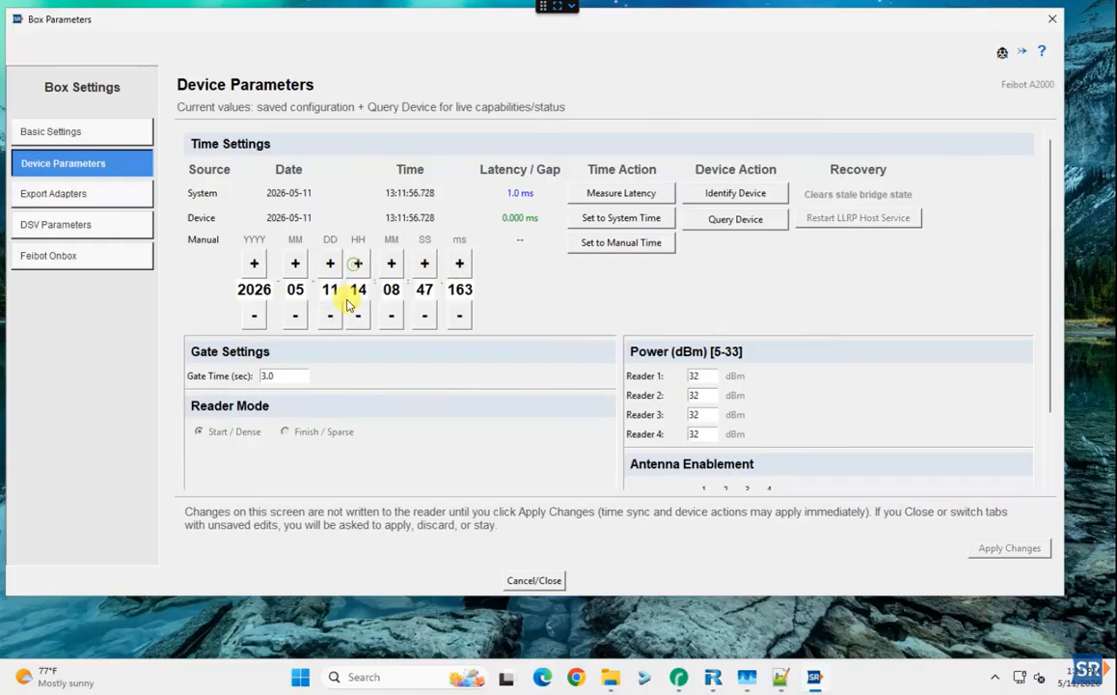
click(358, 316)
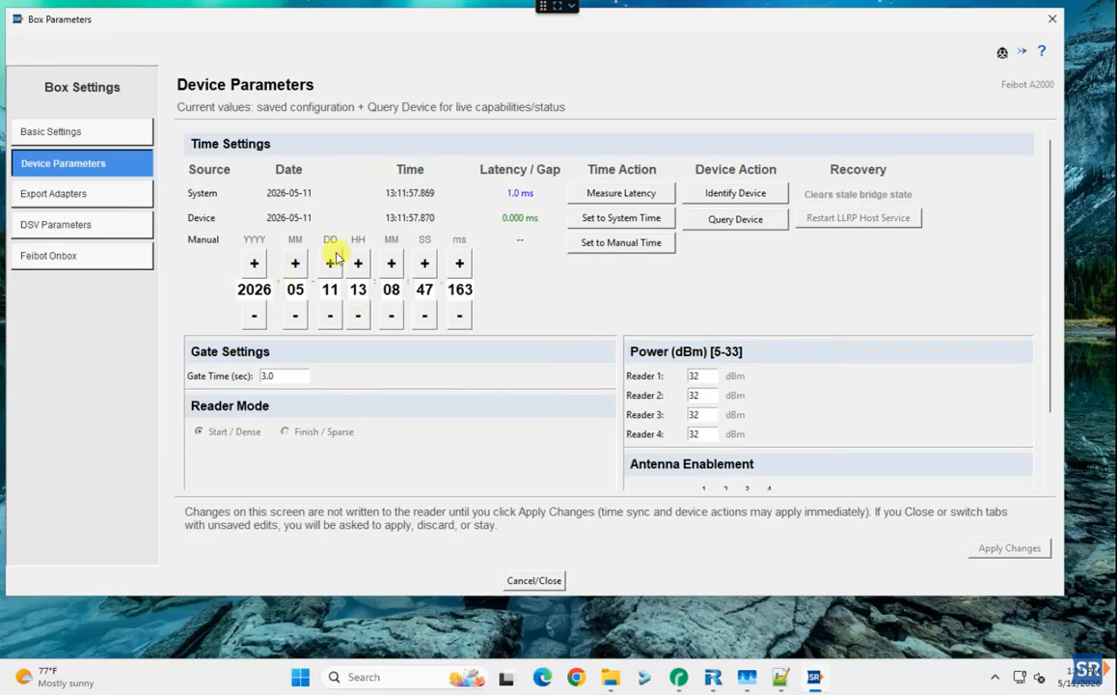
click(600, 242)
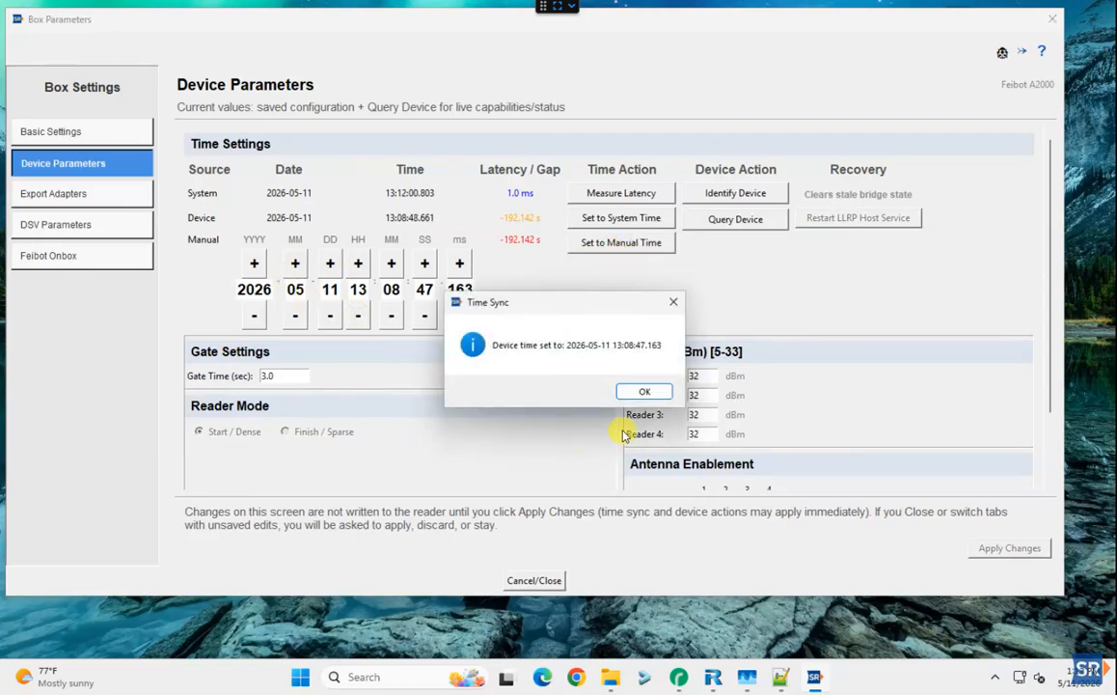
click(645, 391)
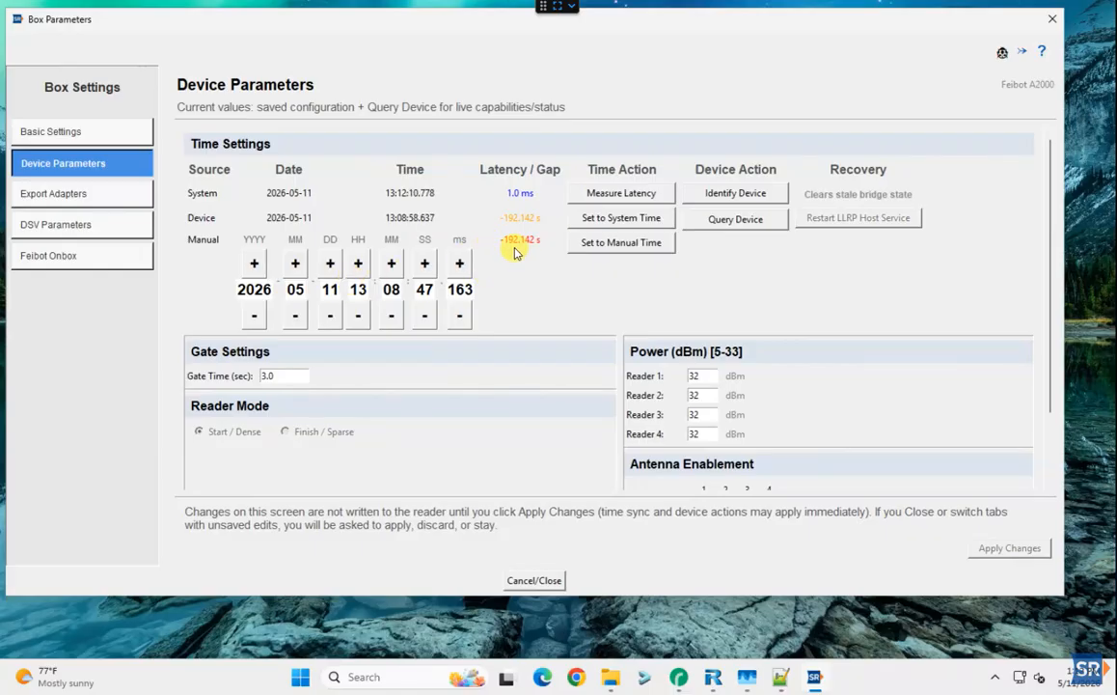
click(603, 219)
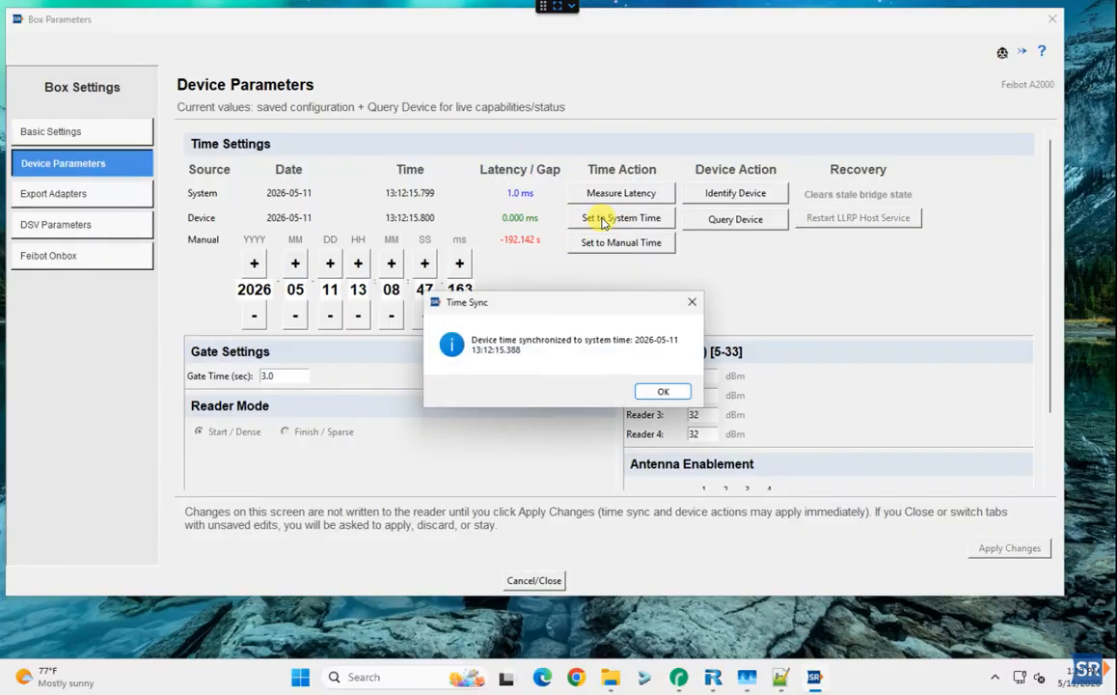
click(664, 394)
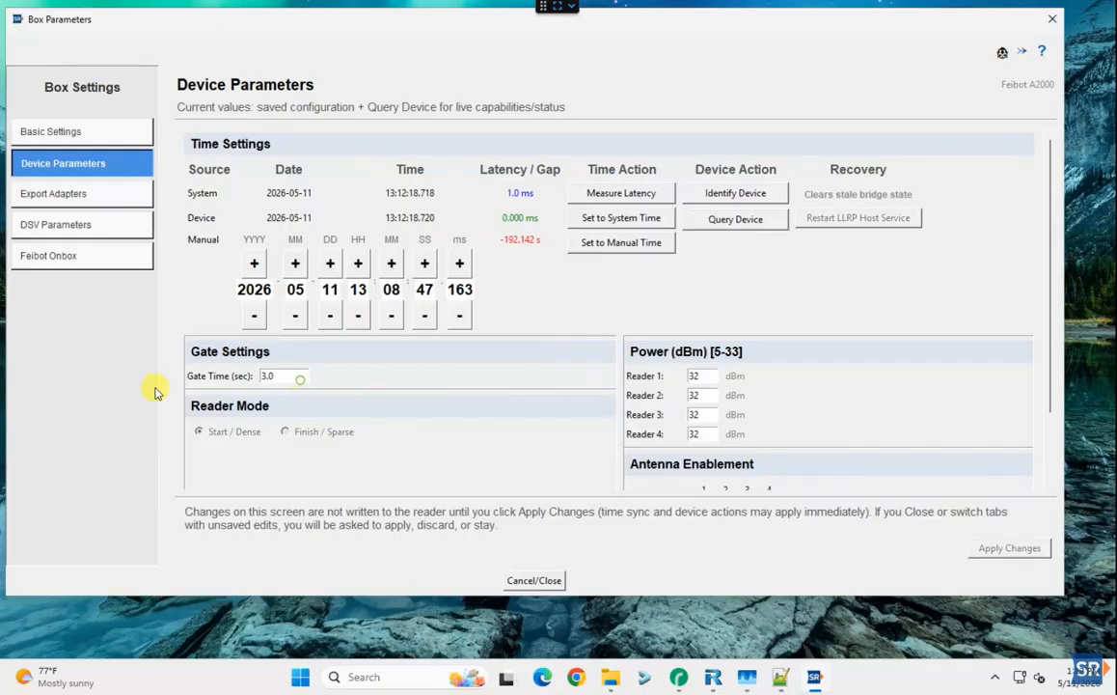
Set gate time to 1 sec and Reader 1–4 power to 33 dBm, then apply them to FE264D
text(1)
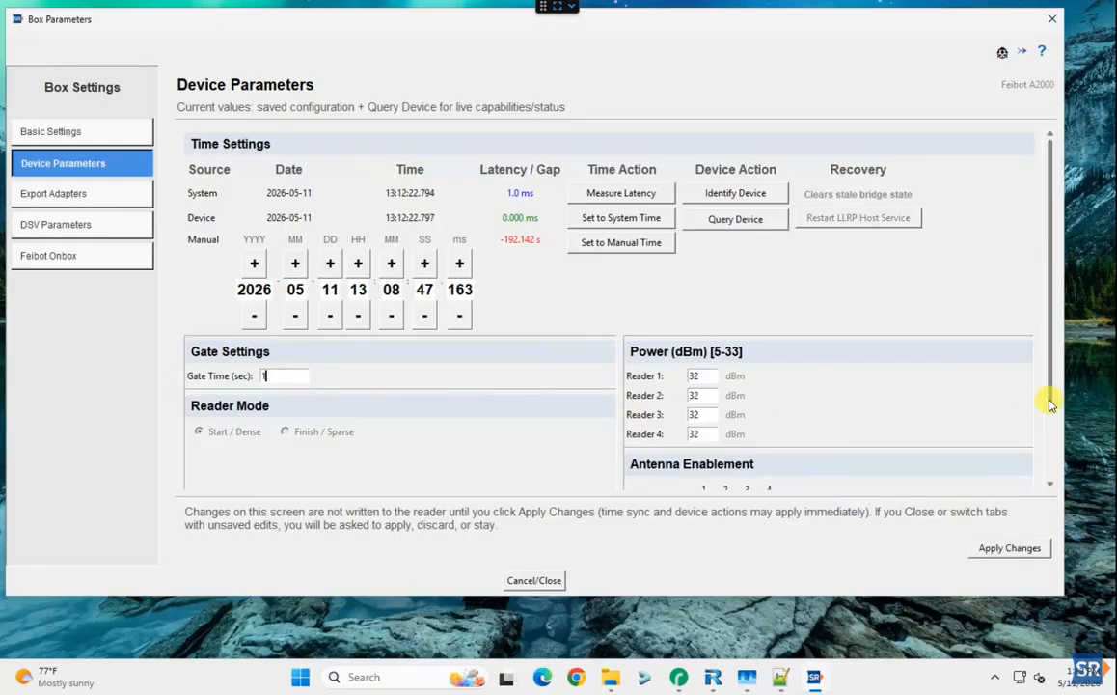
scroll(1051, 477, down, 1)
scroll(1023, 473, down, 2)
click(693, 287)
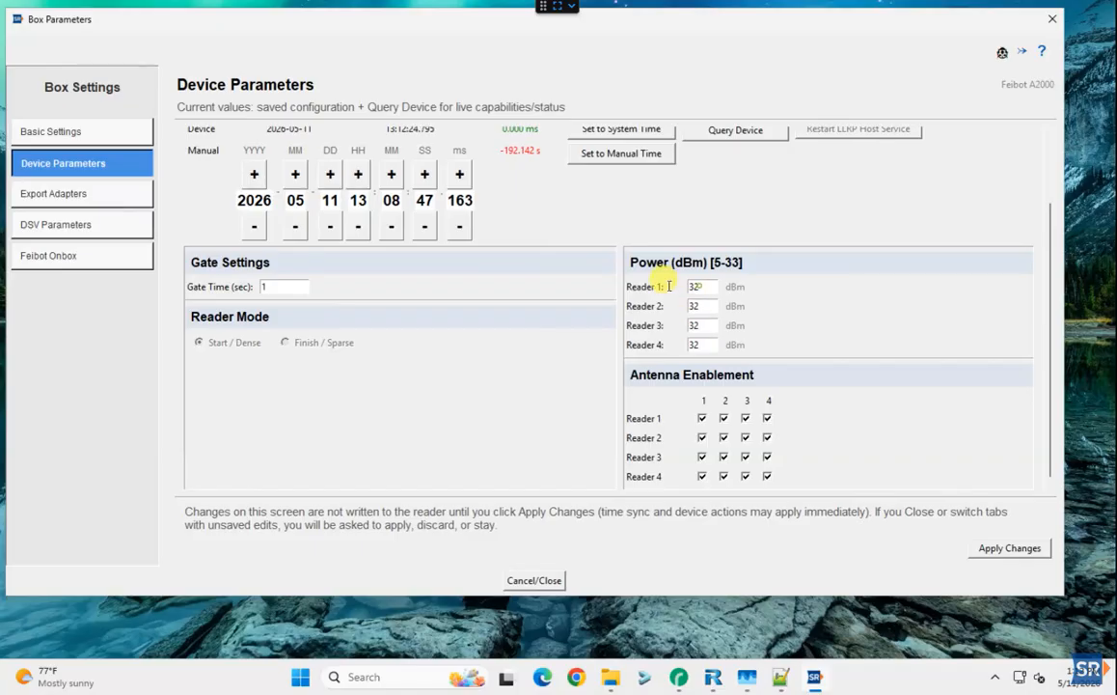
text(33)
click(702, 306)
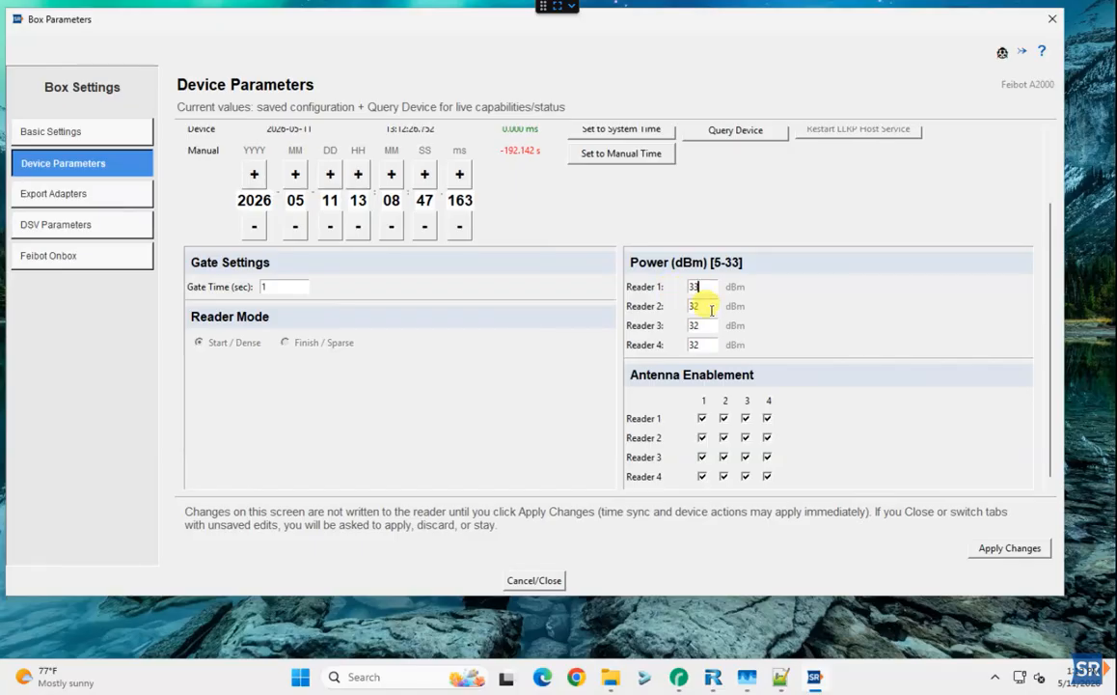
text(3)
drag(706, 325, 670, 340)
text(33)
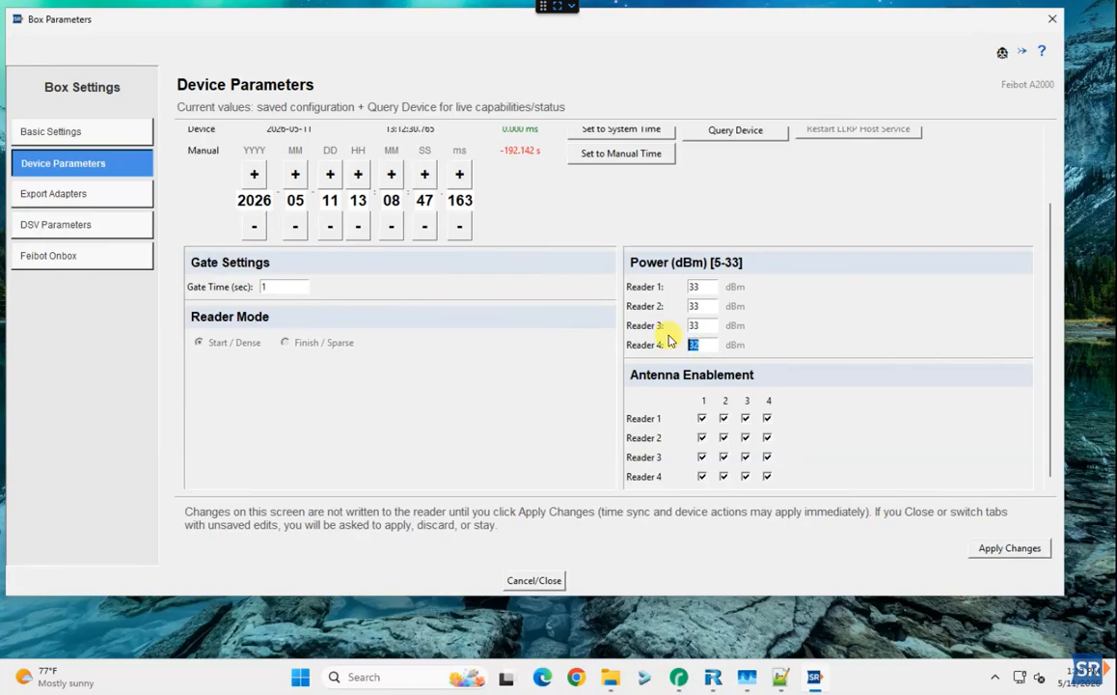
text(33)
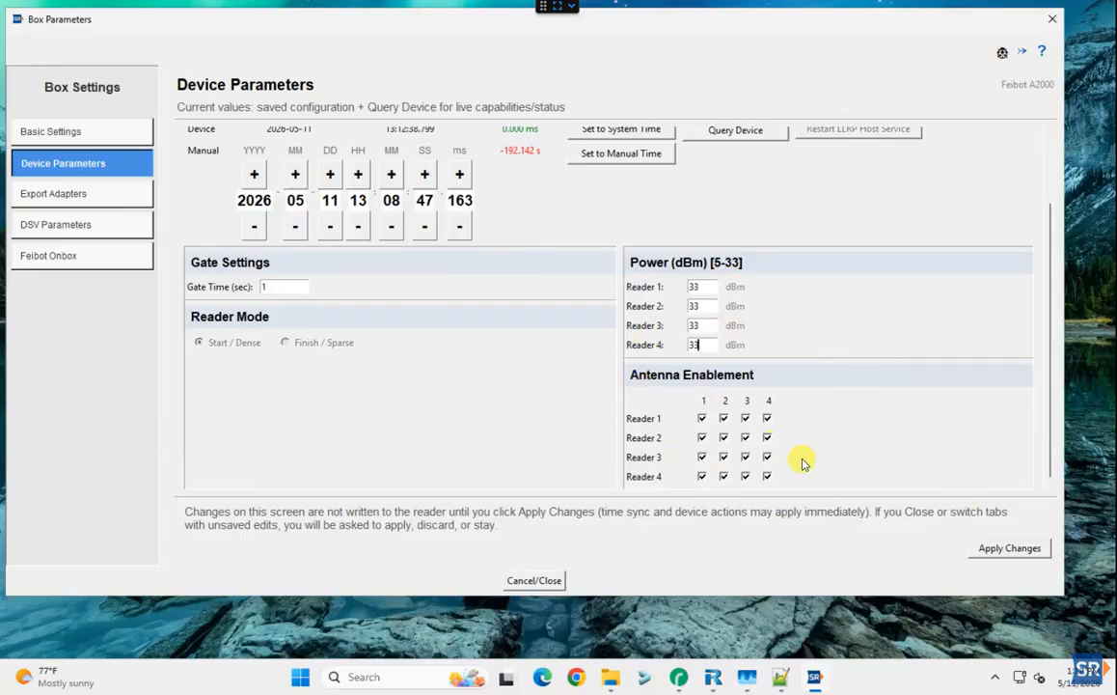
click(991, 555)
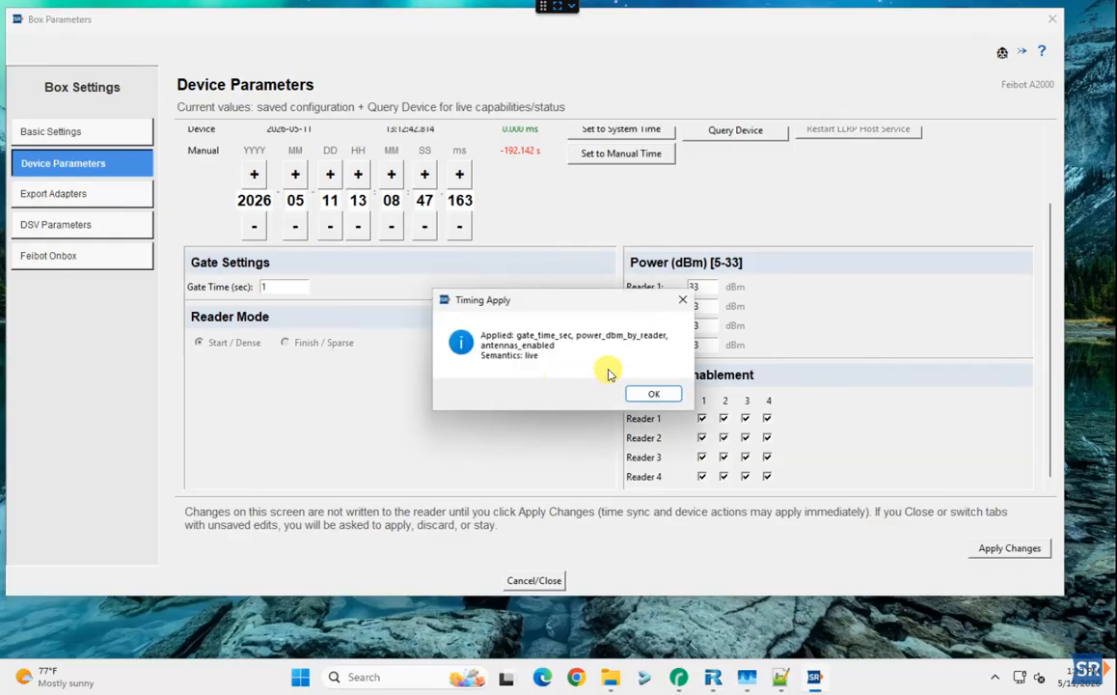
click(644, 396)
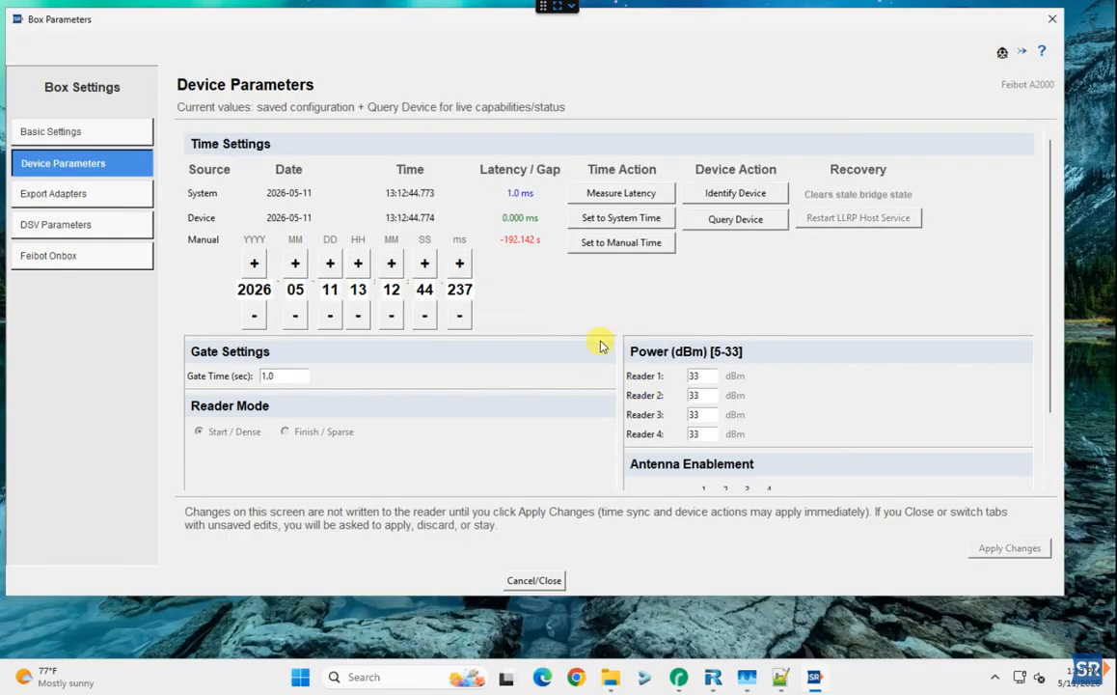
Close the box parameters, then start and stop FE264D's reader 1, logging 7 reads
click(534, 580)
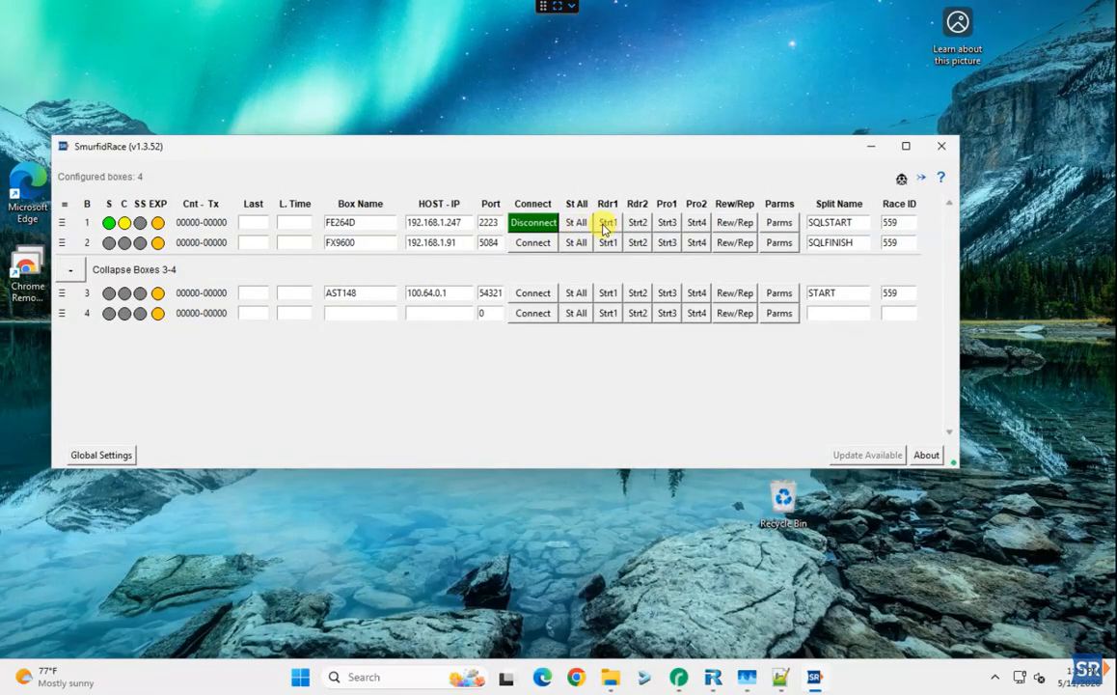
click(605, 226)
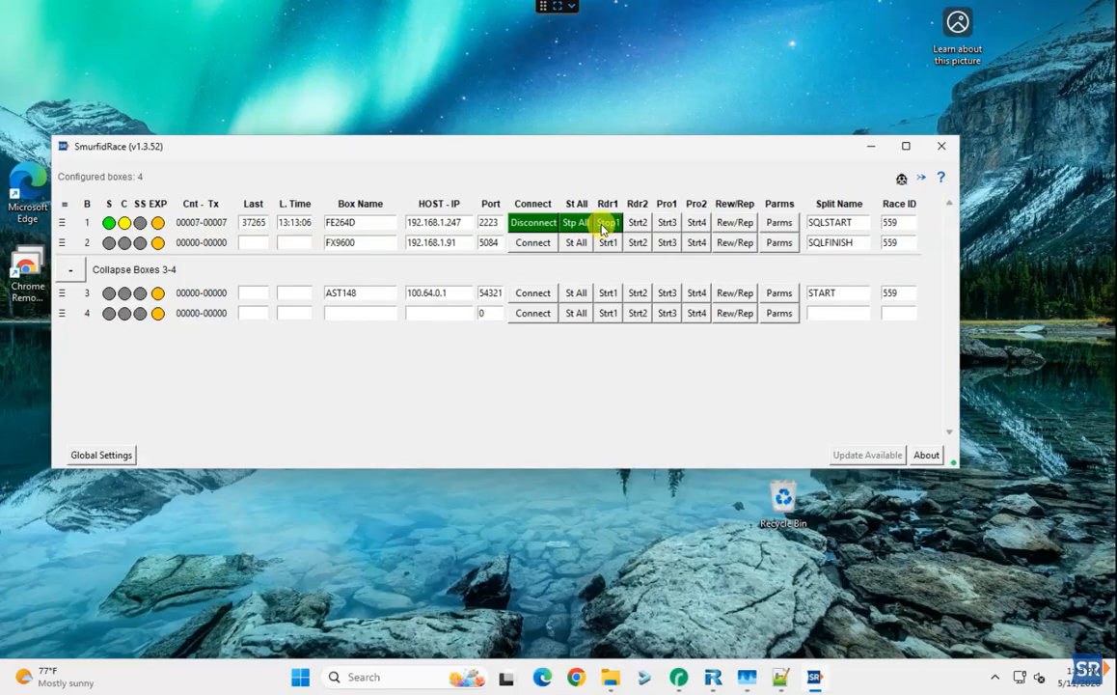
click(604, 224)
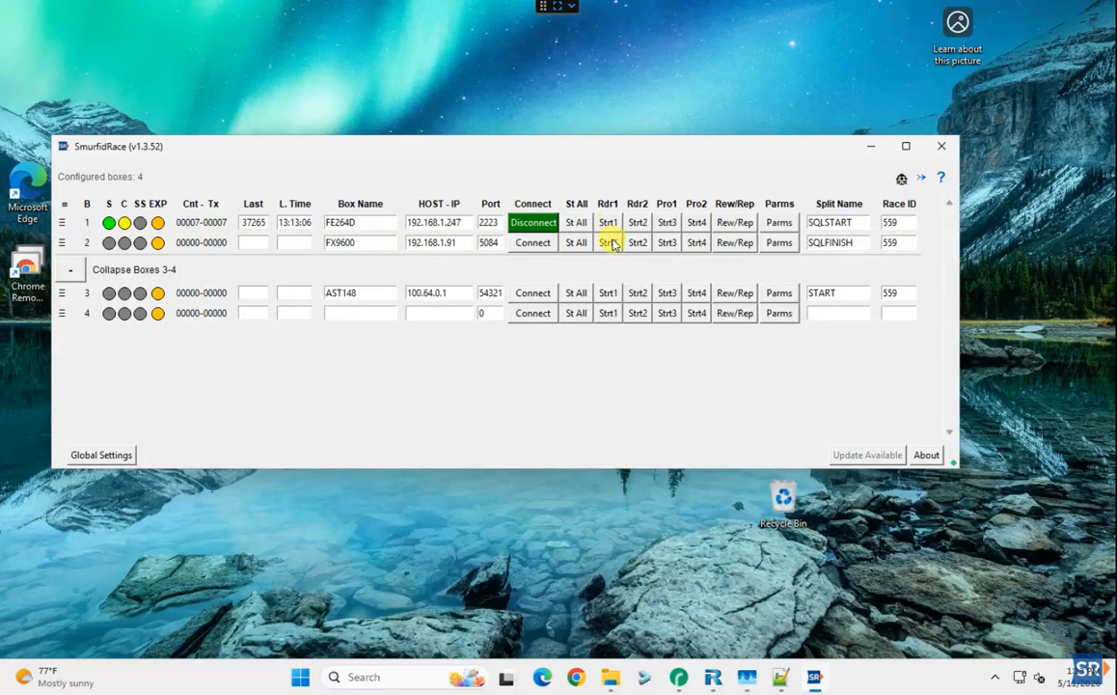
Rewind FE264D's stored reads from the device, raising box 1 to 69 reads
click(734, 224)
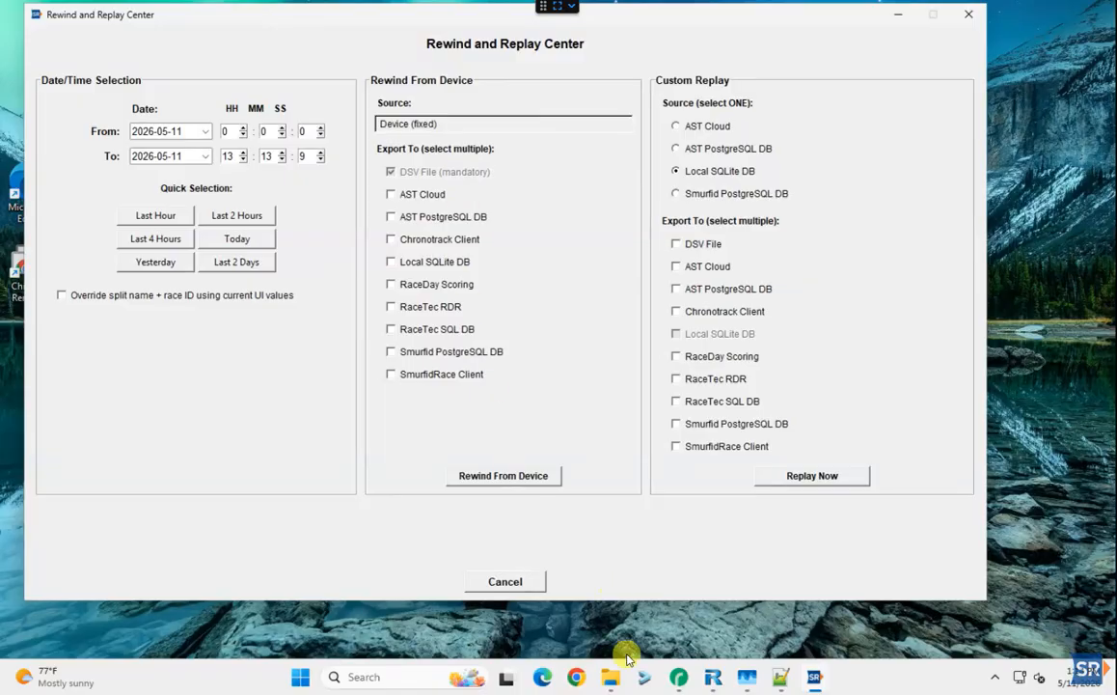
mouse_move(609, 687)
click(501, 479)
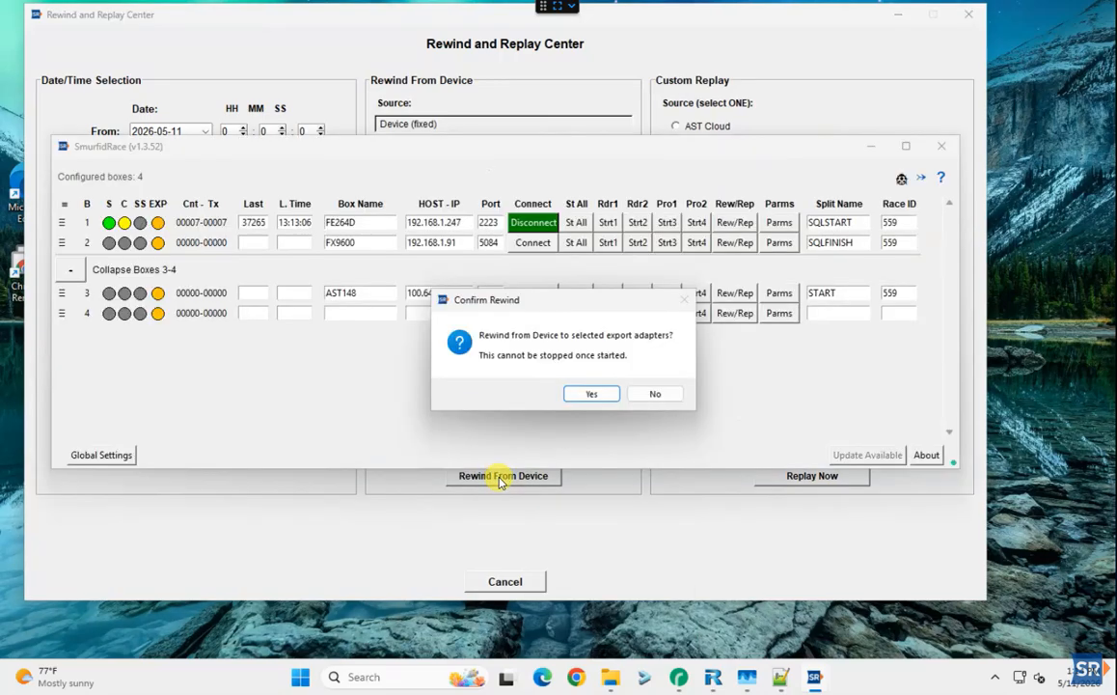
click(588, 394)
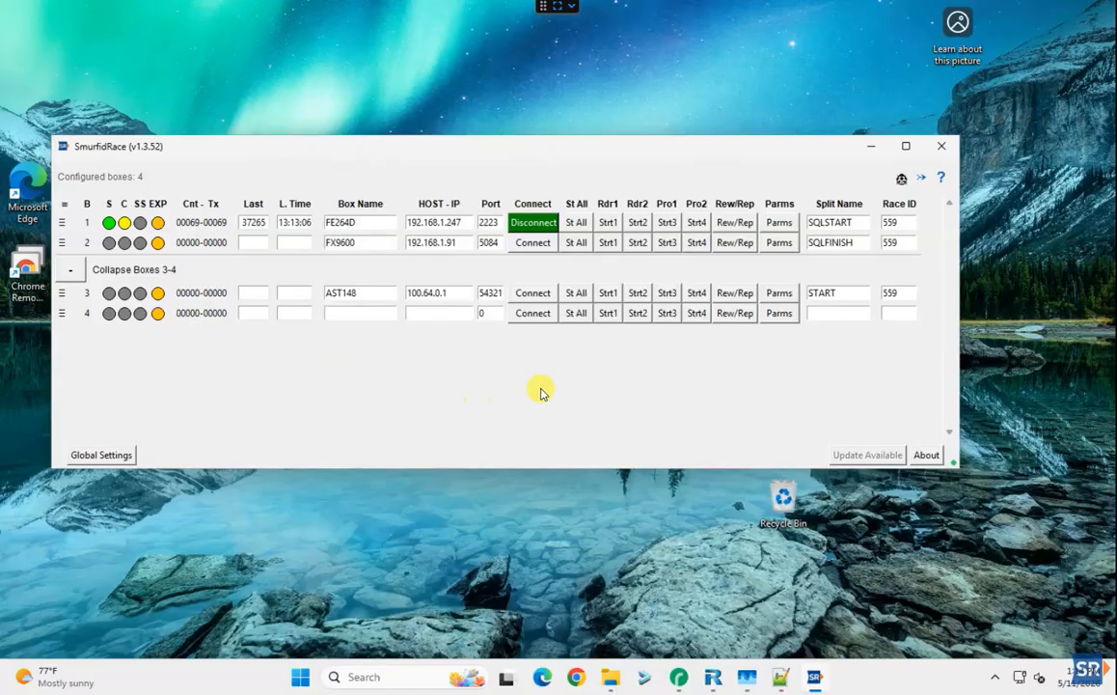
Open FE264D's DSV Parameters and check the save folder and comma delimiter, leaving them unchanged
click(772, 225)
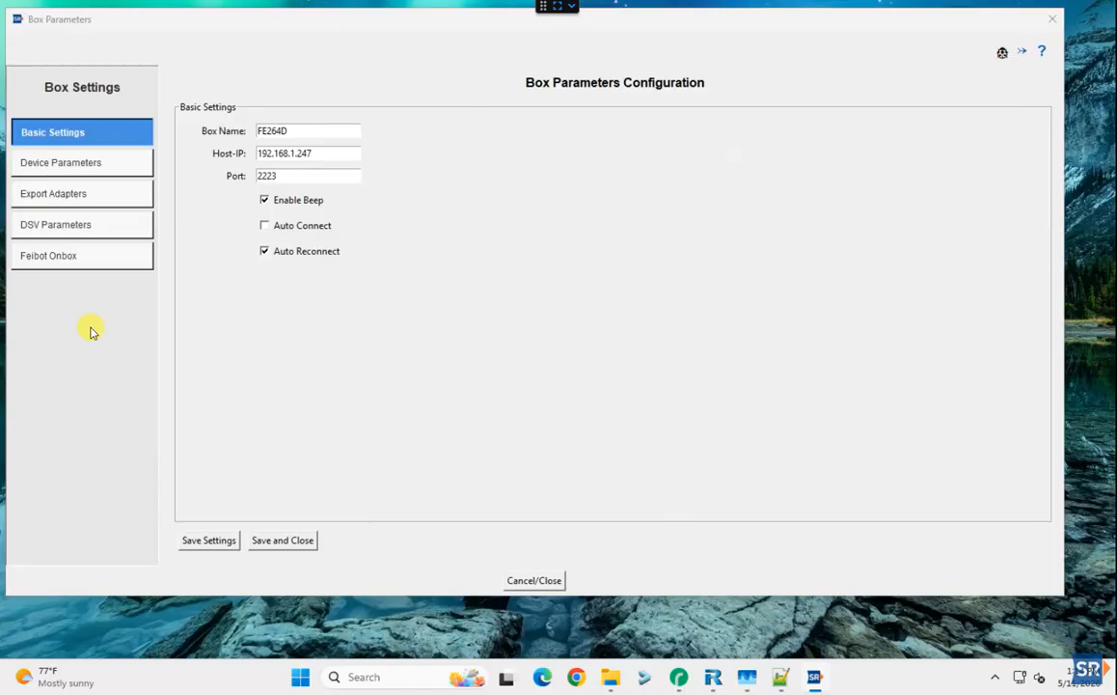
click(83, 230)
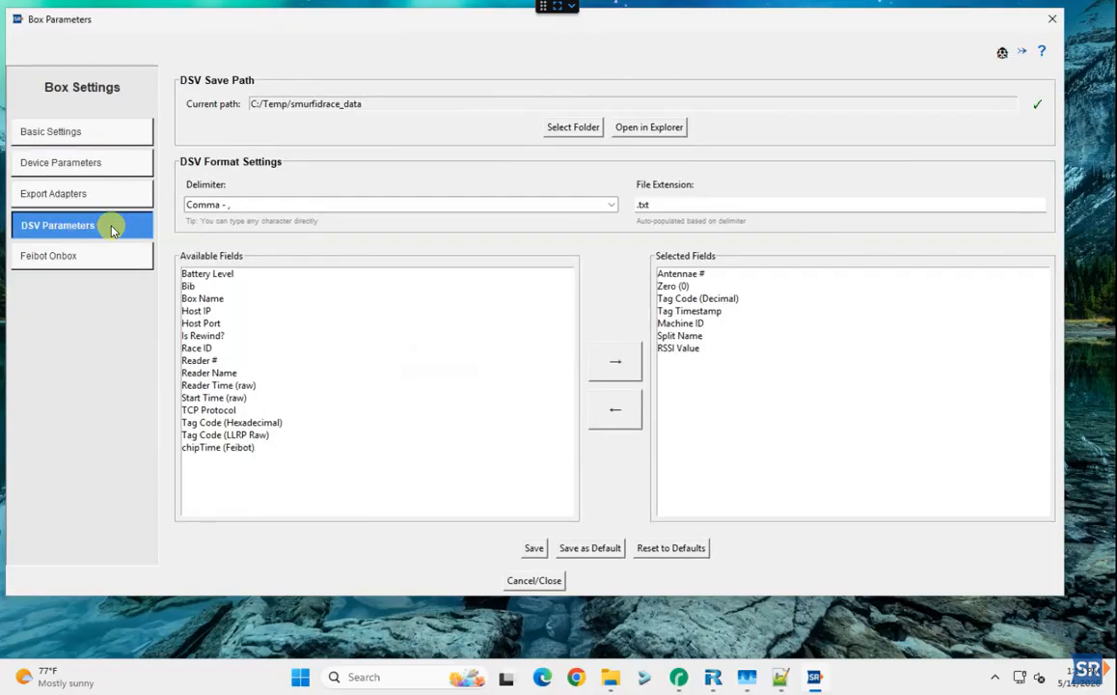
click(580, 128)
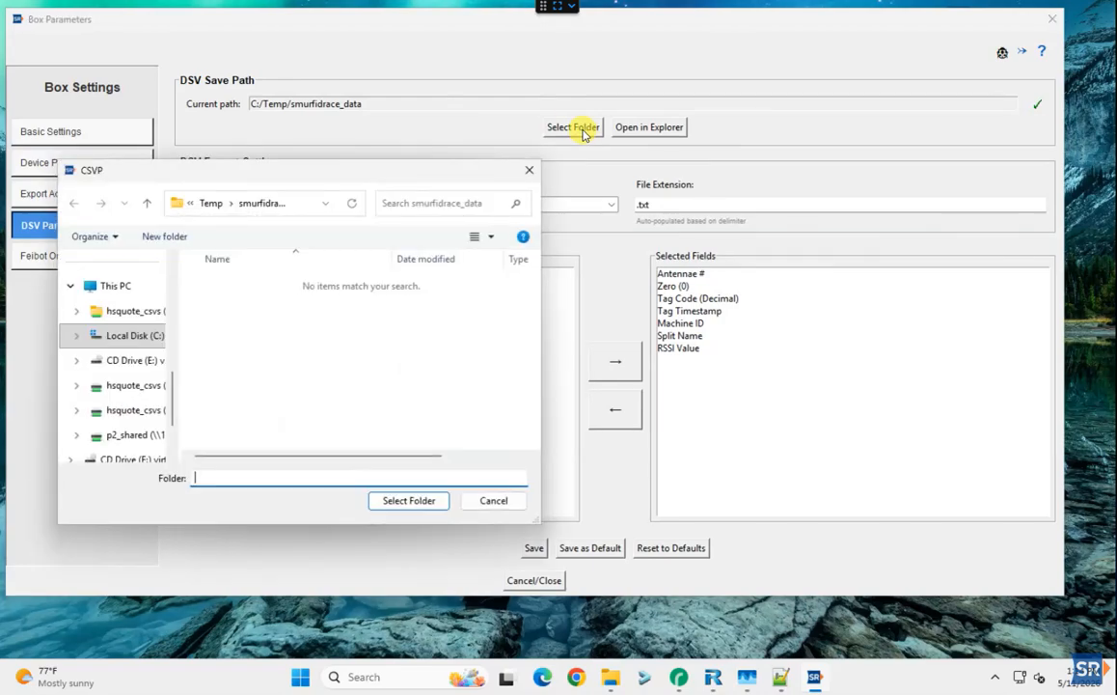
click(408, 500)
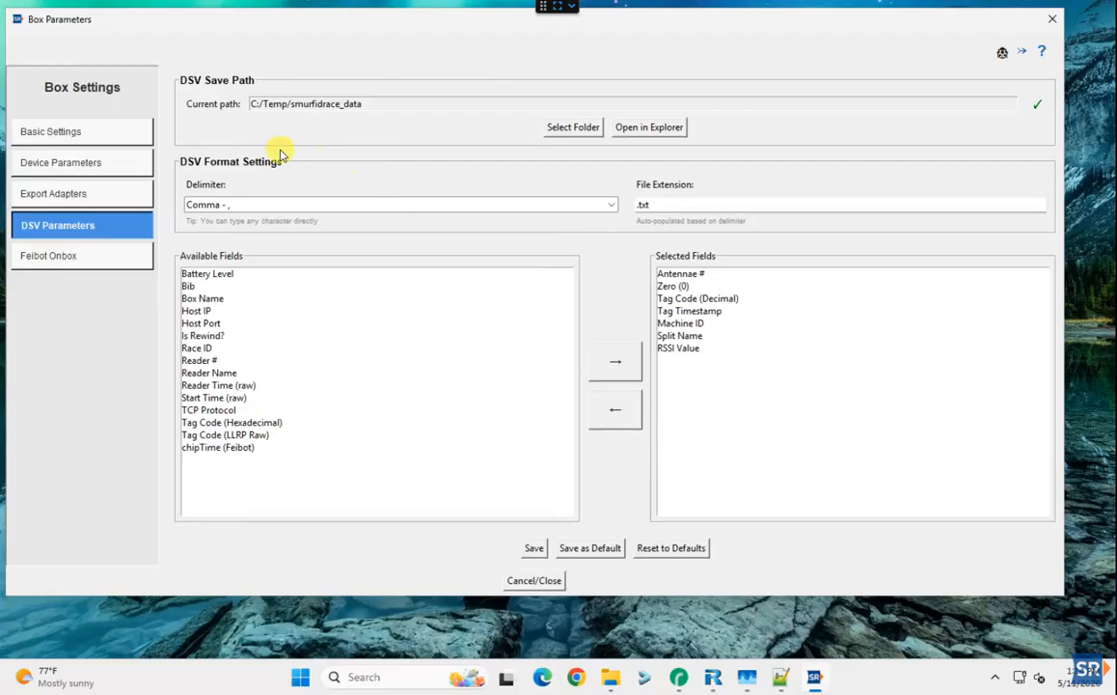
click(608, 205)
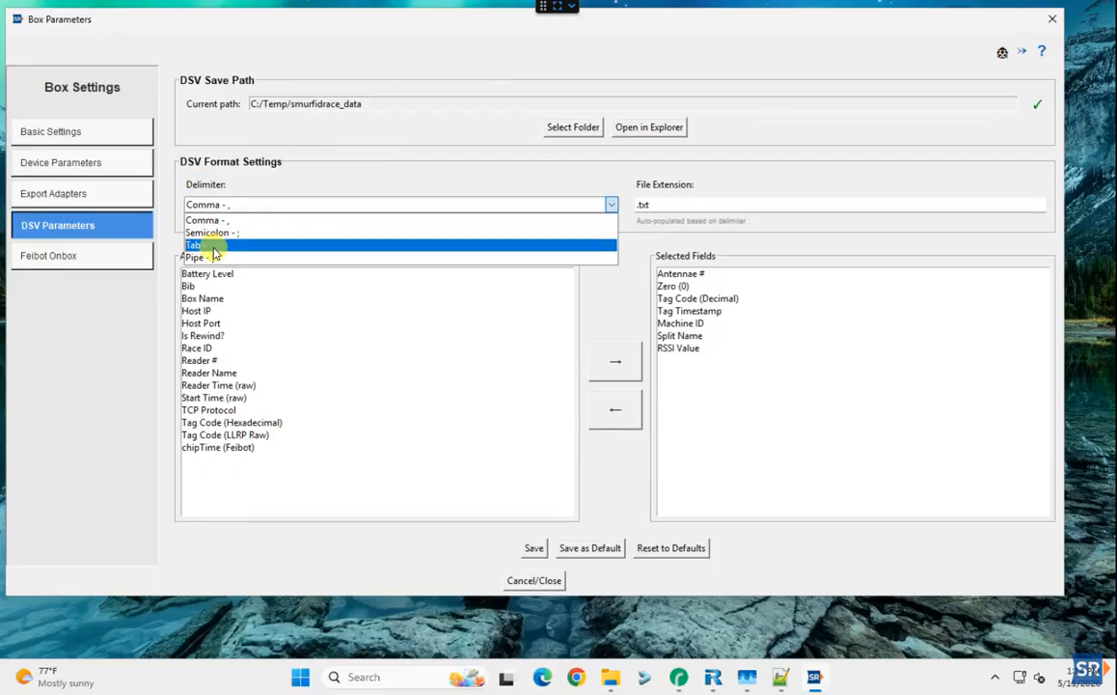
click(280, 175)
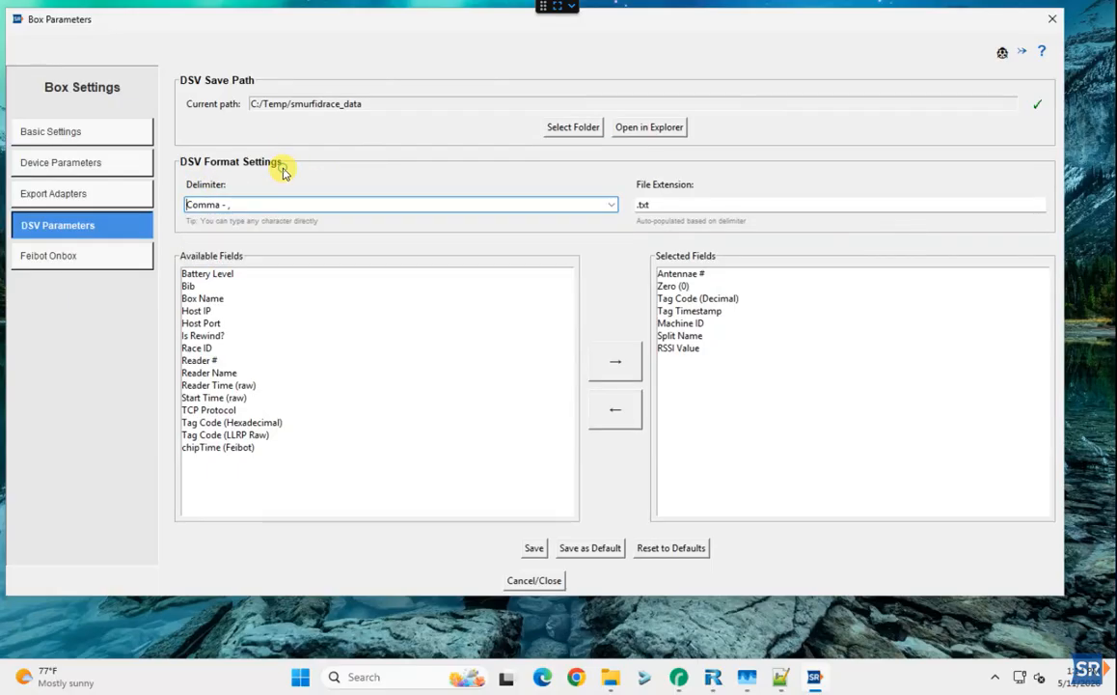
click(665, 205)
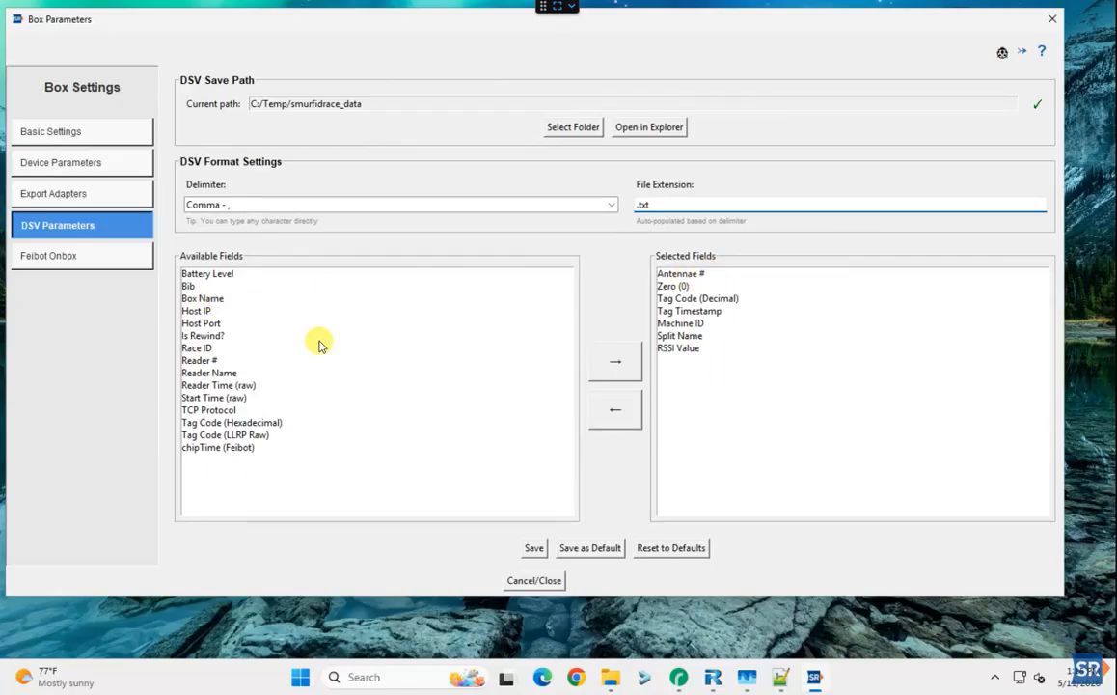
Remove Machine ID, Tag Timestamp, Tag Code (Decimal), Antennae # and Split Name from the selected fields
double_click(687, 325)
double_click(675, 311)
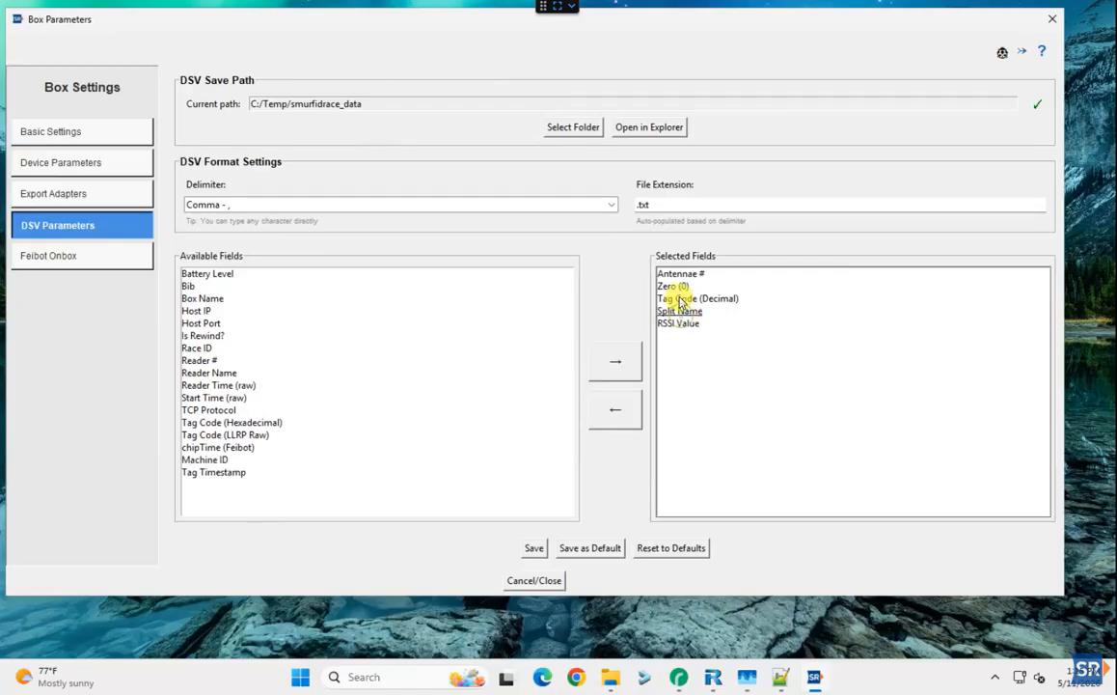
double_click(675, 297)
double_click(677, 274)
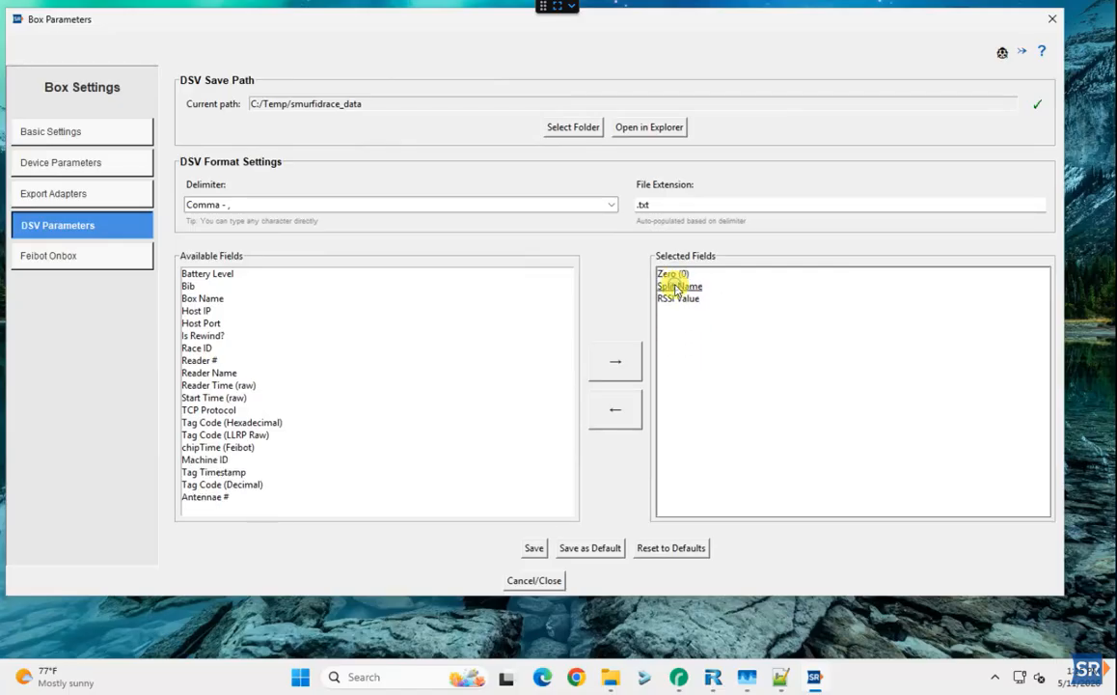
double_click(677, 286)
Add Host IP, Start Time (raw), Machine ID, Split Name, Tag Code (LLRP Raw), Reader # and Box Name
double_click(193, 311)
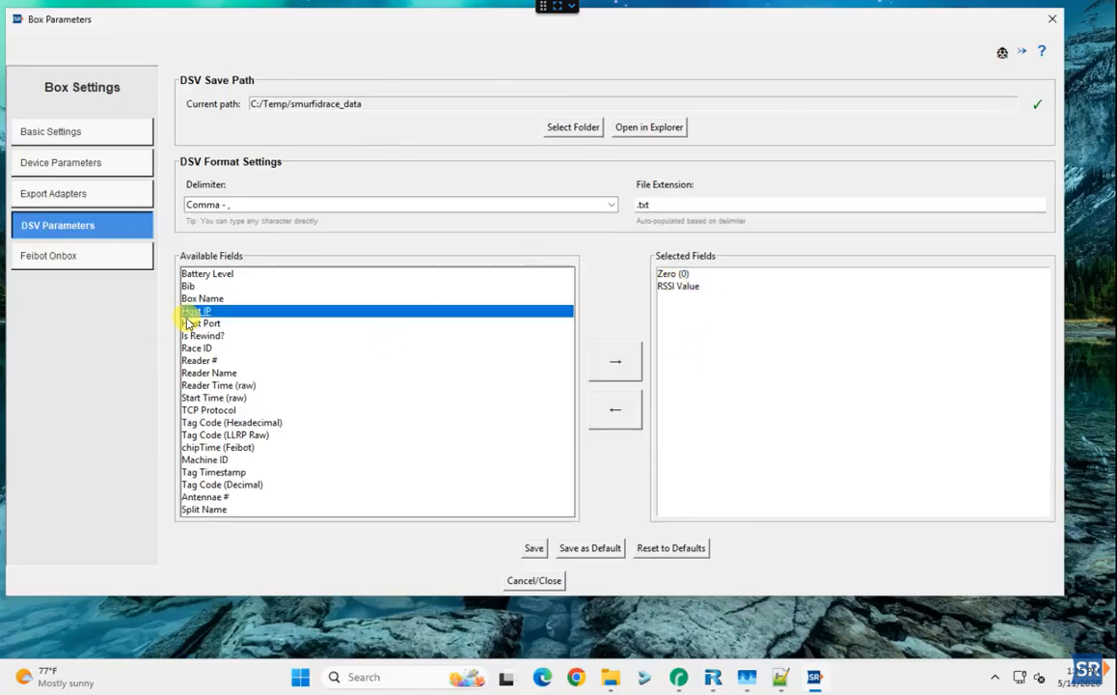
double_click(222, 399)
double_click(209, 459)
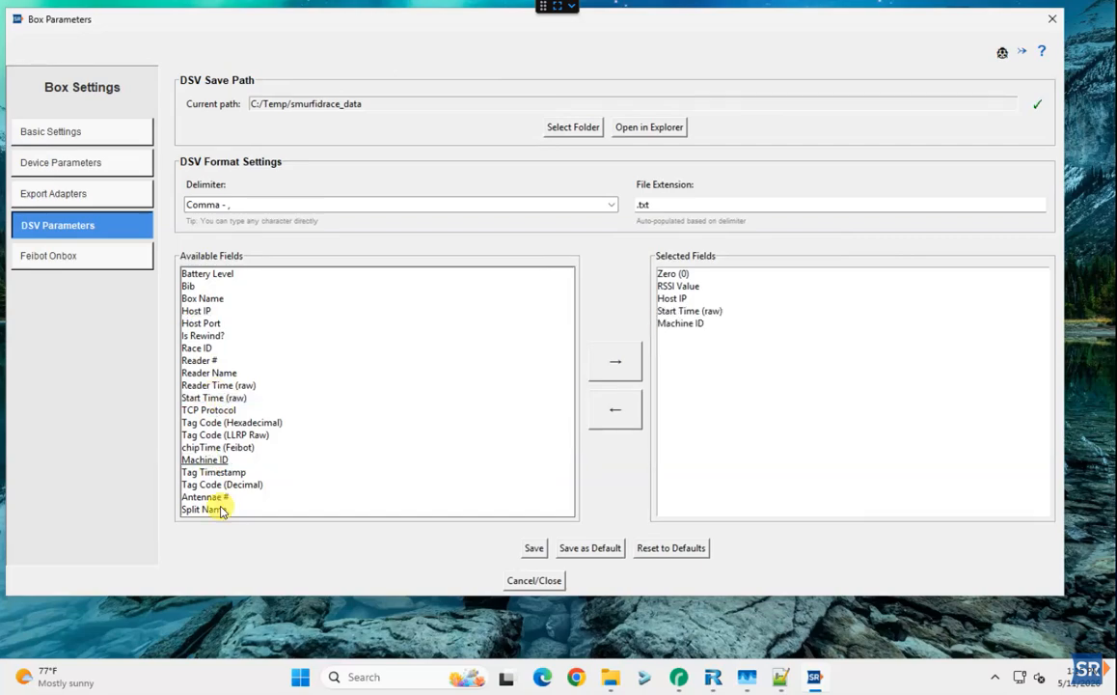
click(219, 509)
double_click(220, 510)
double_click(222, 435)
double_click(198, 360)
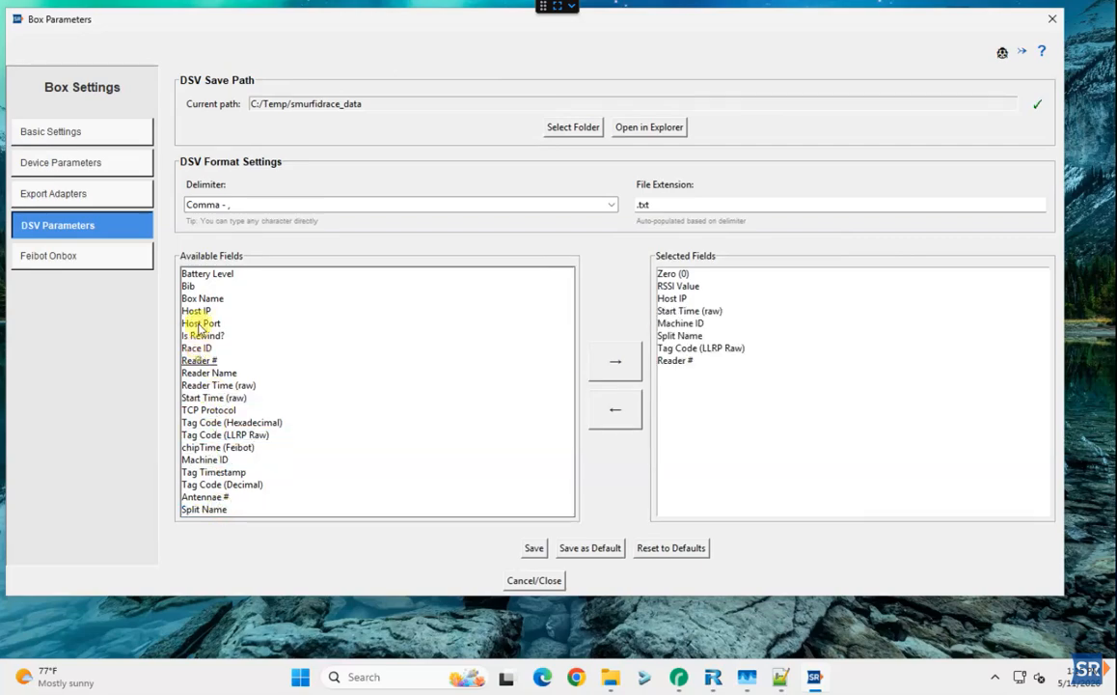
click(200, 299)
click(616, 362)
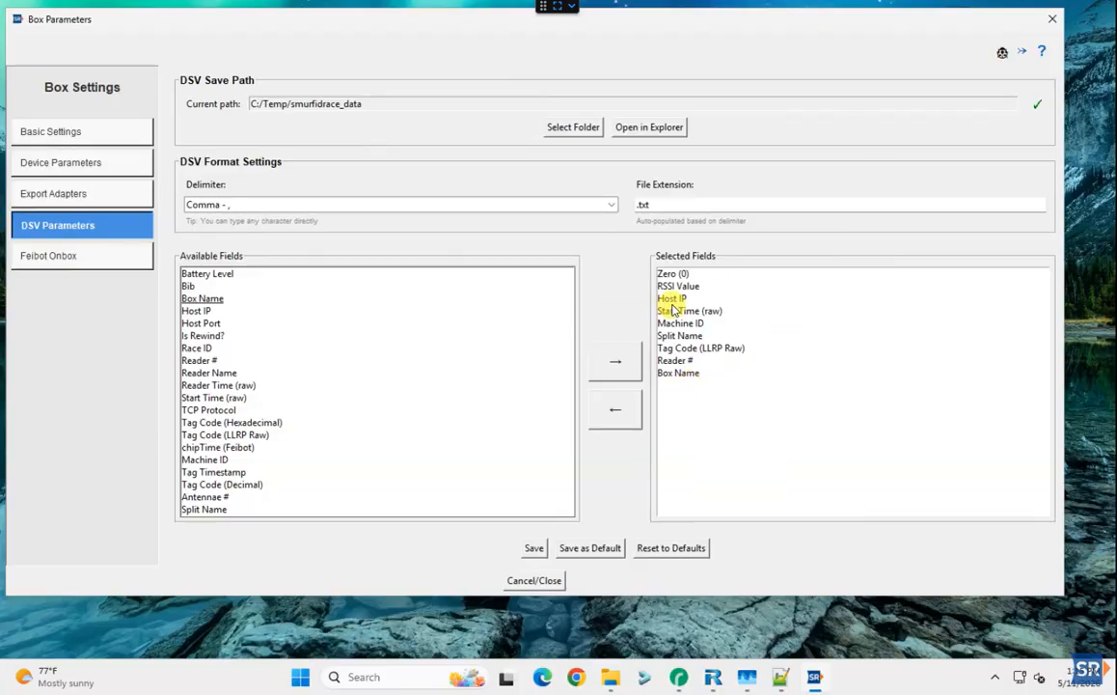
Save the field list, then move Box Name below Host IP and Split Name to the top
click(536, 548)
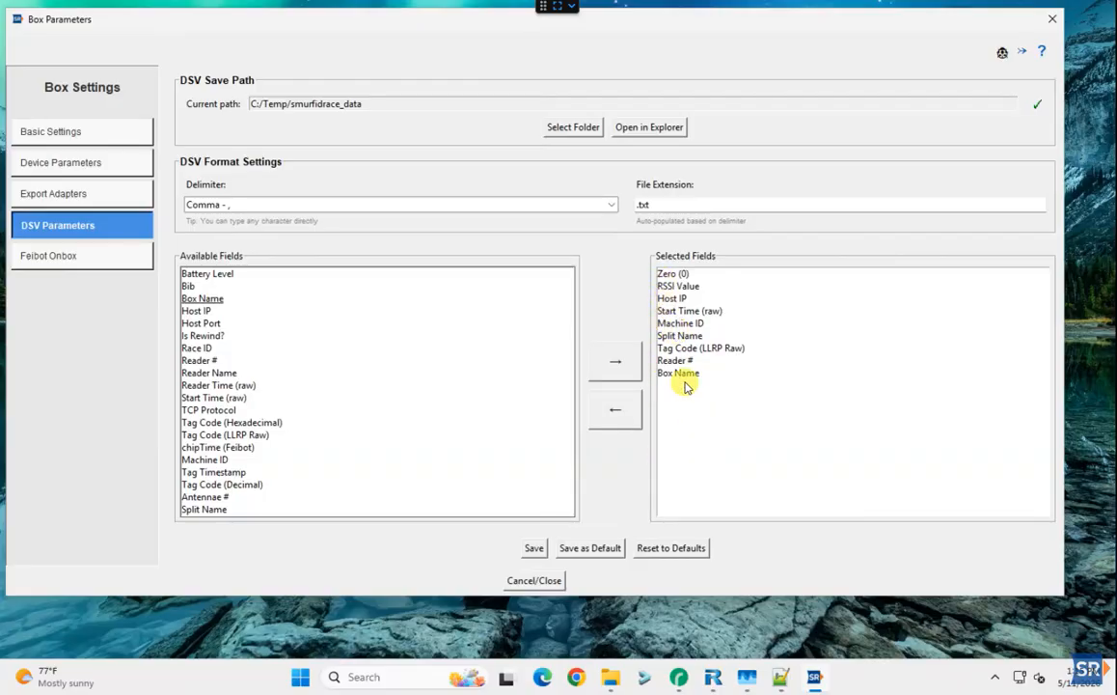
drag(681, 380, 676, 287)
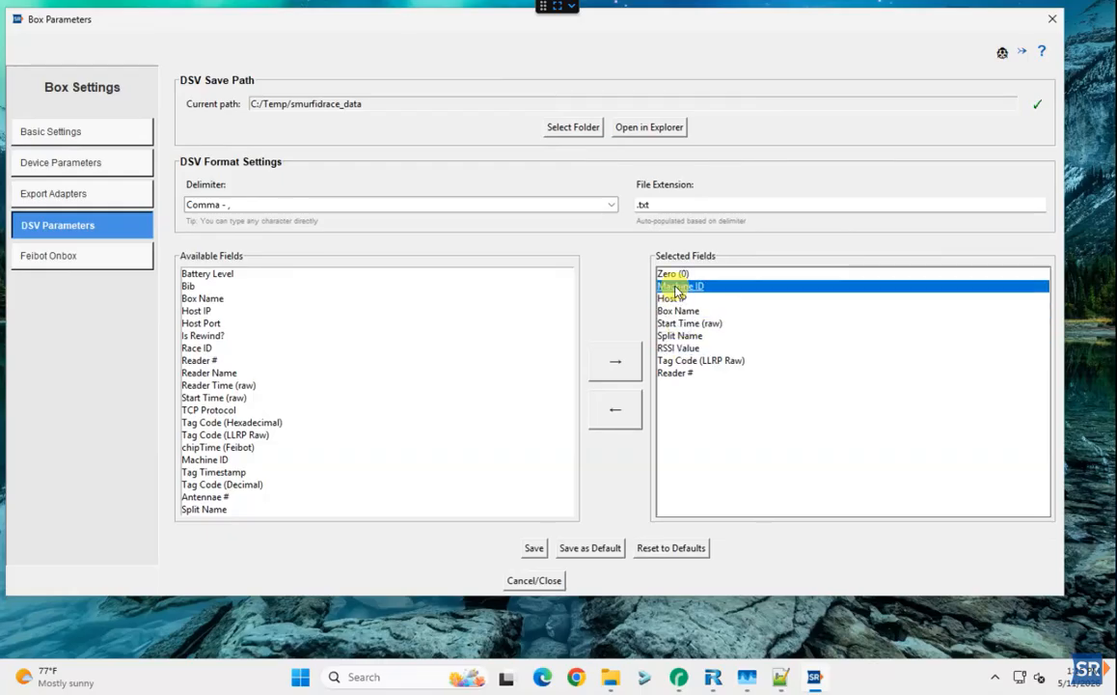
drag(679, 336, 680, 278)
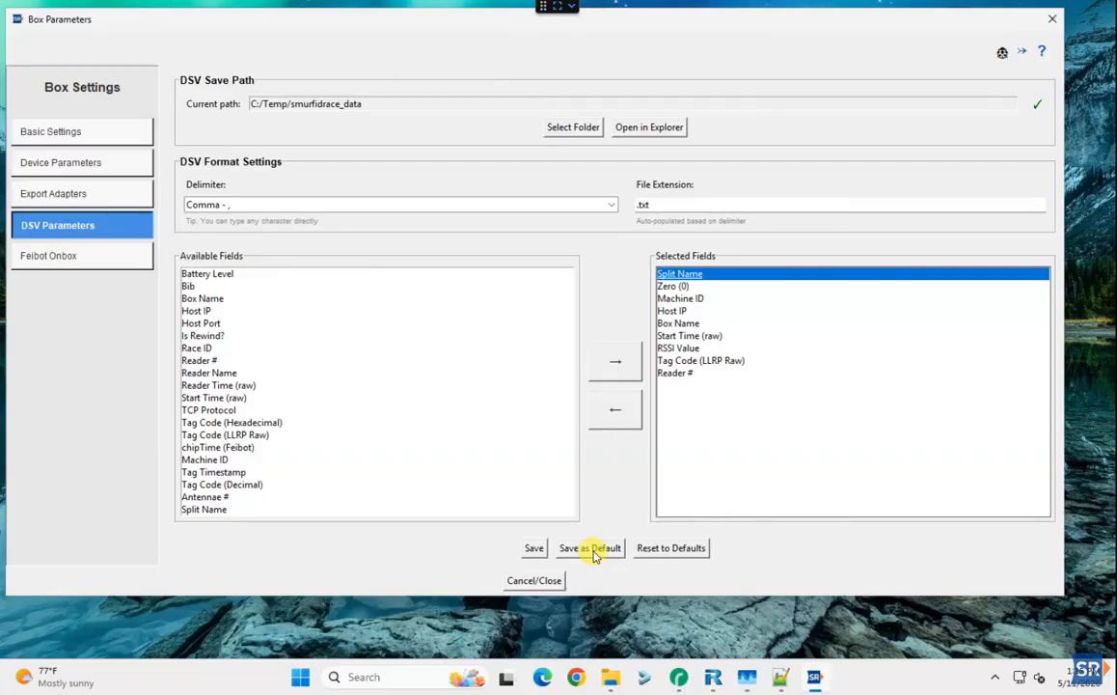
Reset the DSV fields to the seven defaults and save the configuration
click(672, 554)
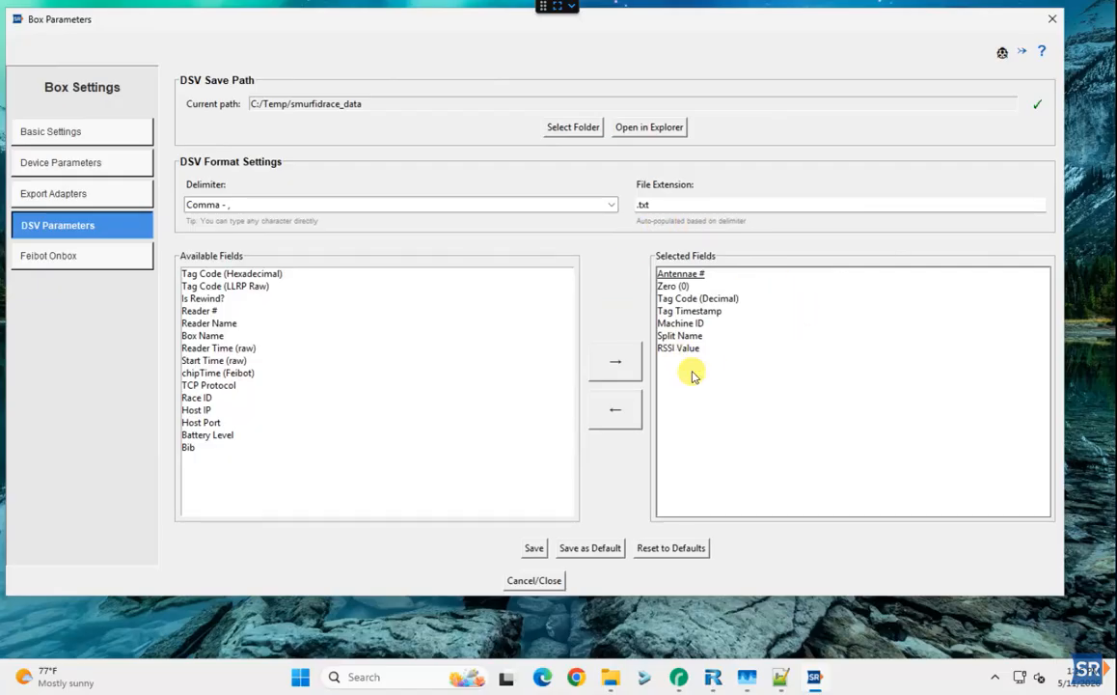
click(531, 549)
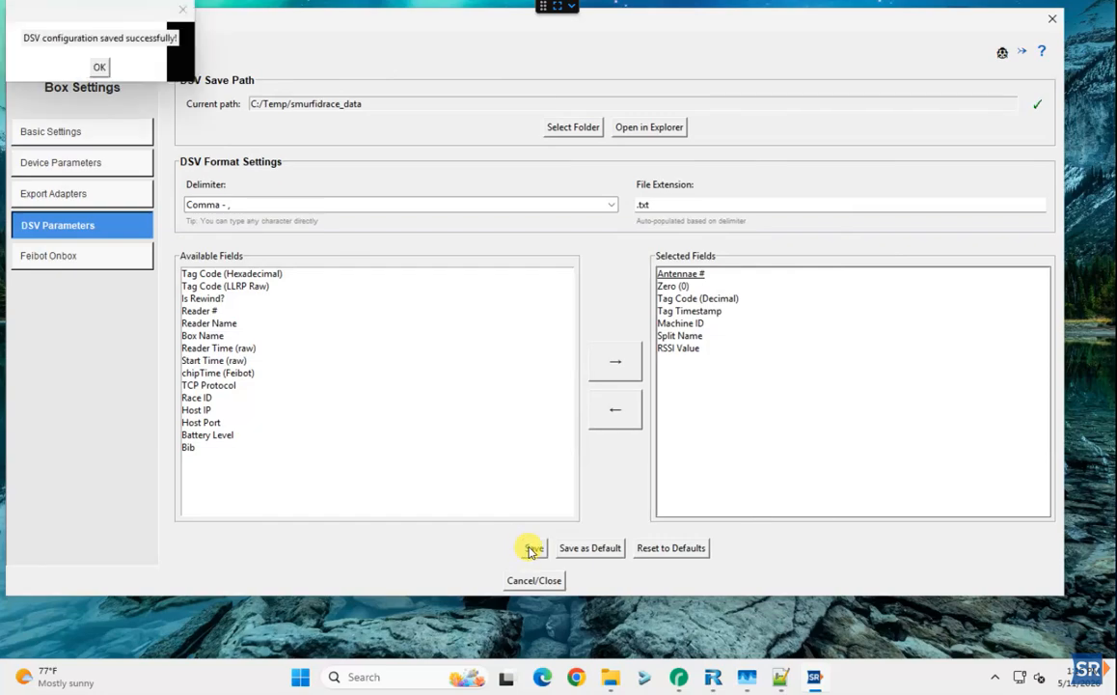
click(534, 581)
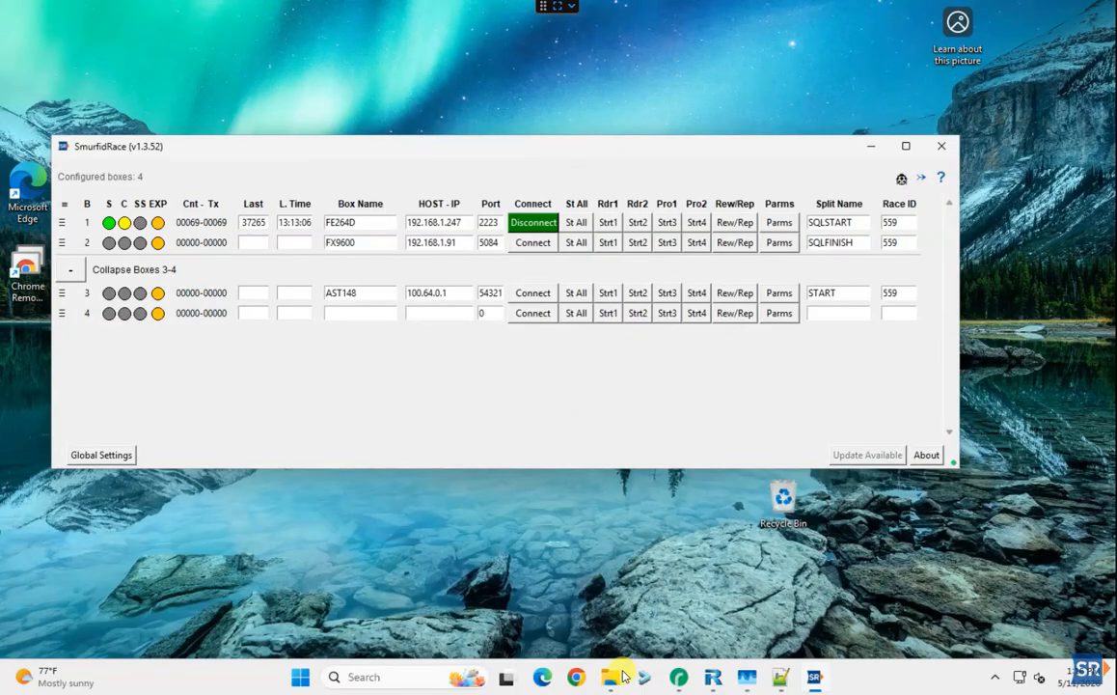
Open 192.168.1.247.txt from the smurfidrace_data folder in Notepad++
mouse_move(612, 683)
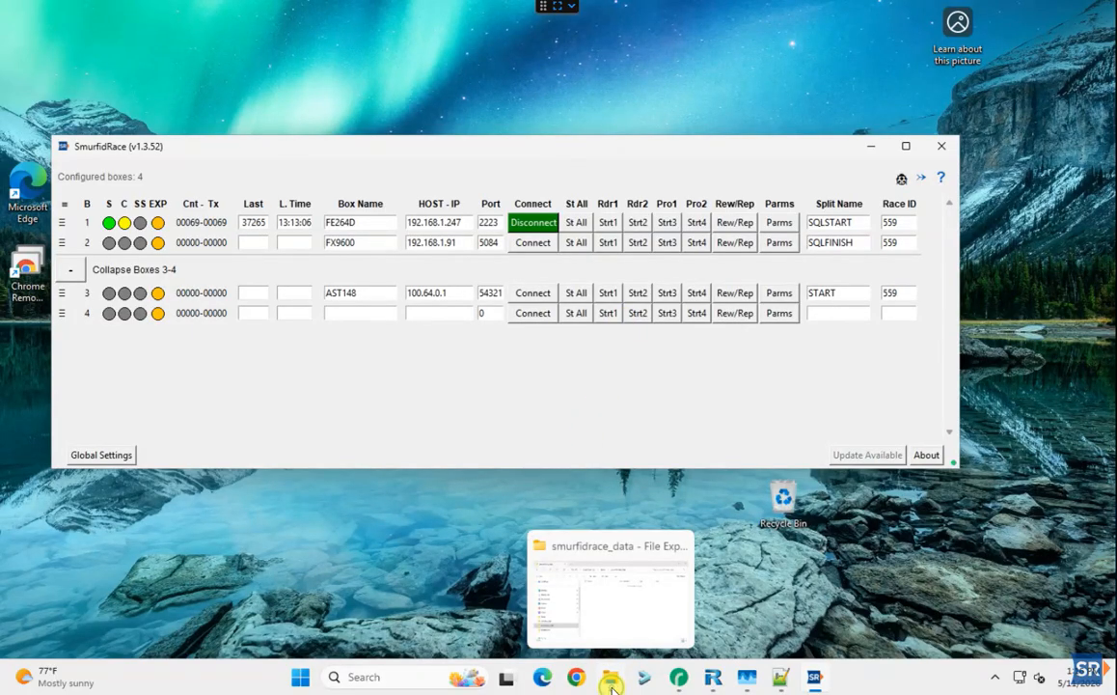
click(554, 616)
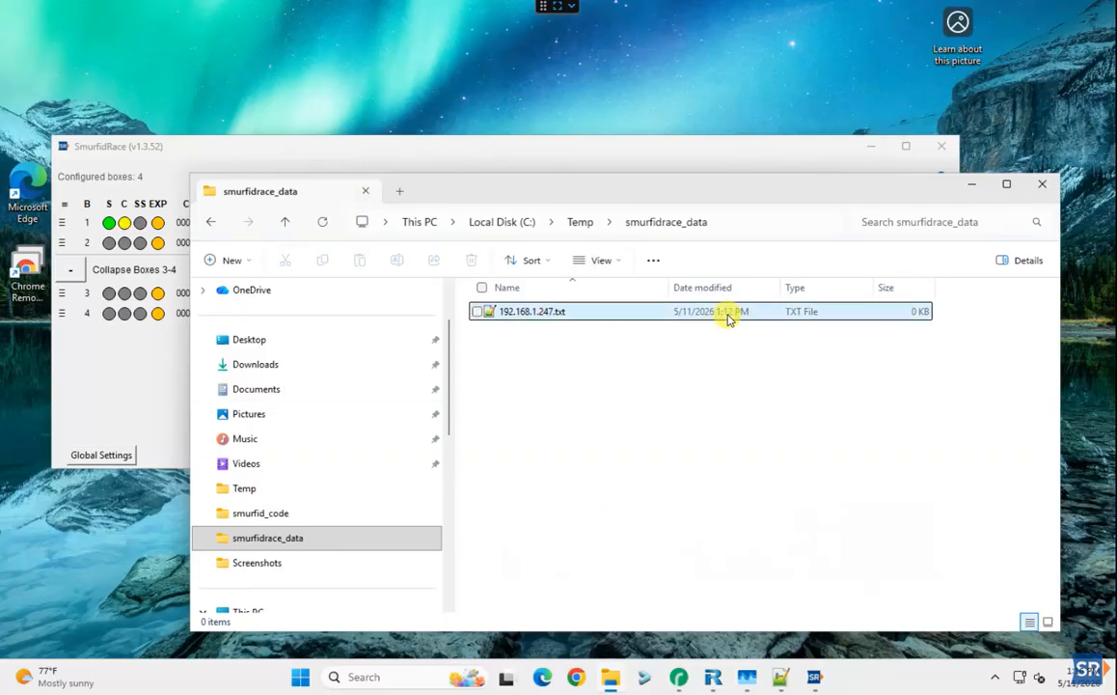
double_click(532, 311)
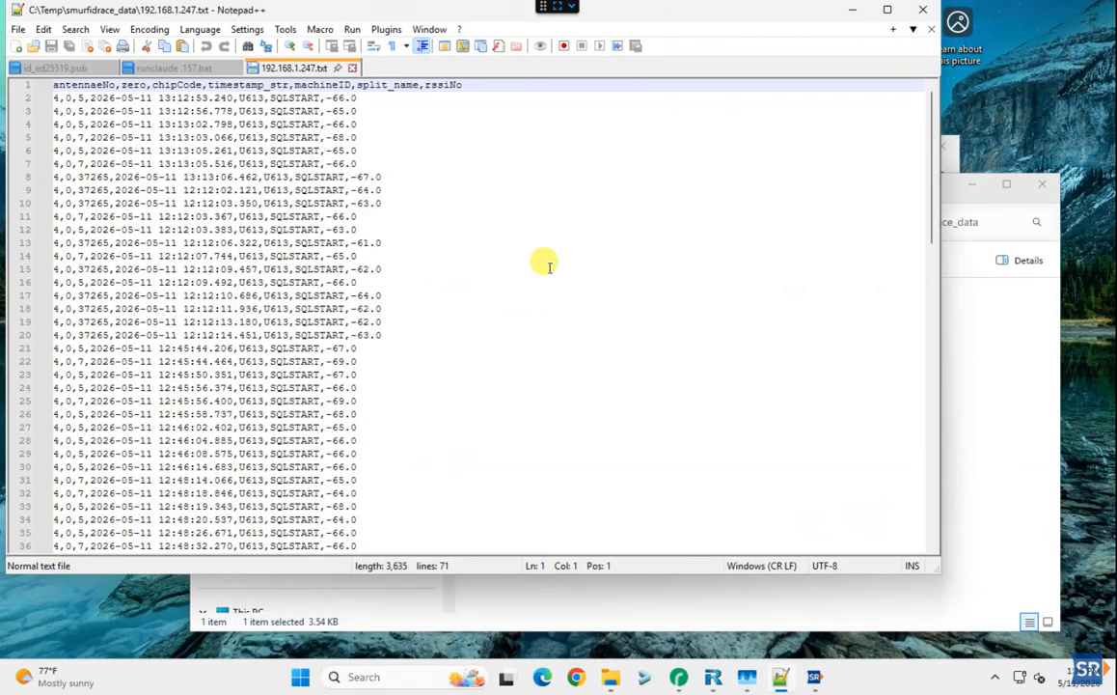
Scroll through the SQLSTART reads in 192.168.1.247.txt, then bring RaceDay Scoring forward
scroll(546, 270, down, 19)
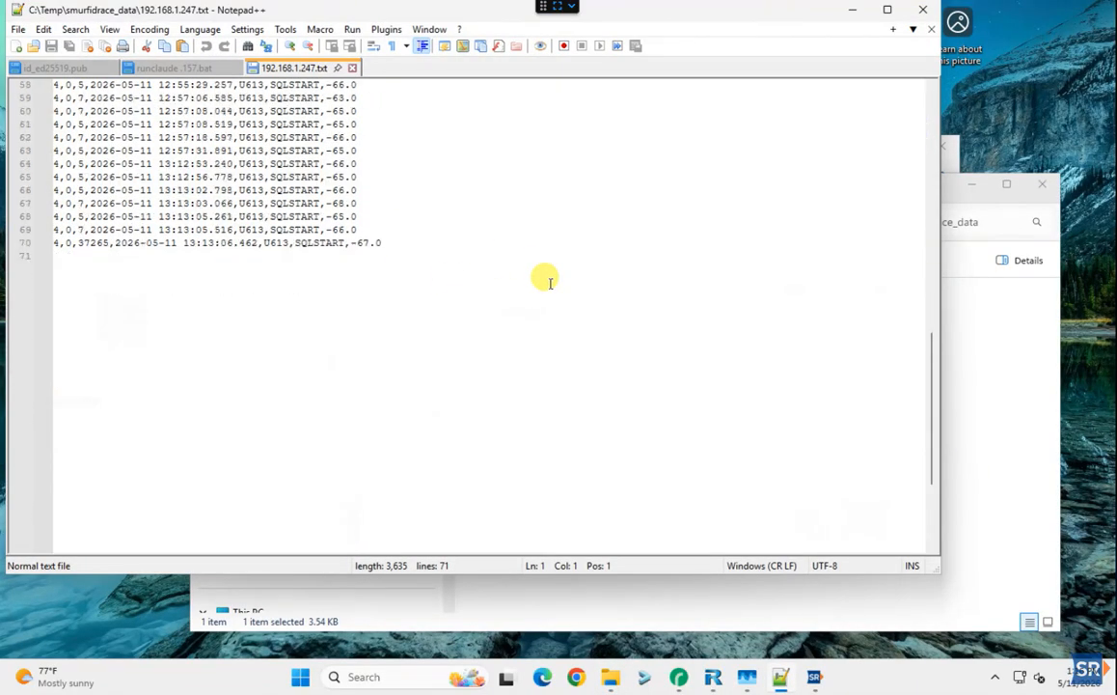
scroll(546, 278, up, 19)
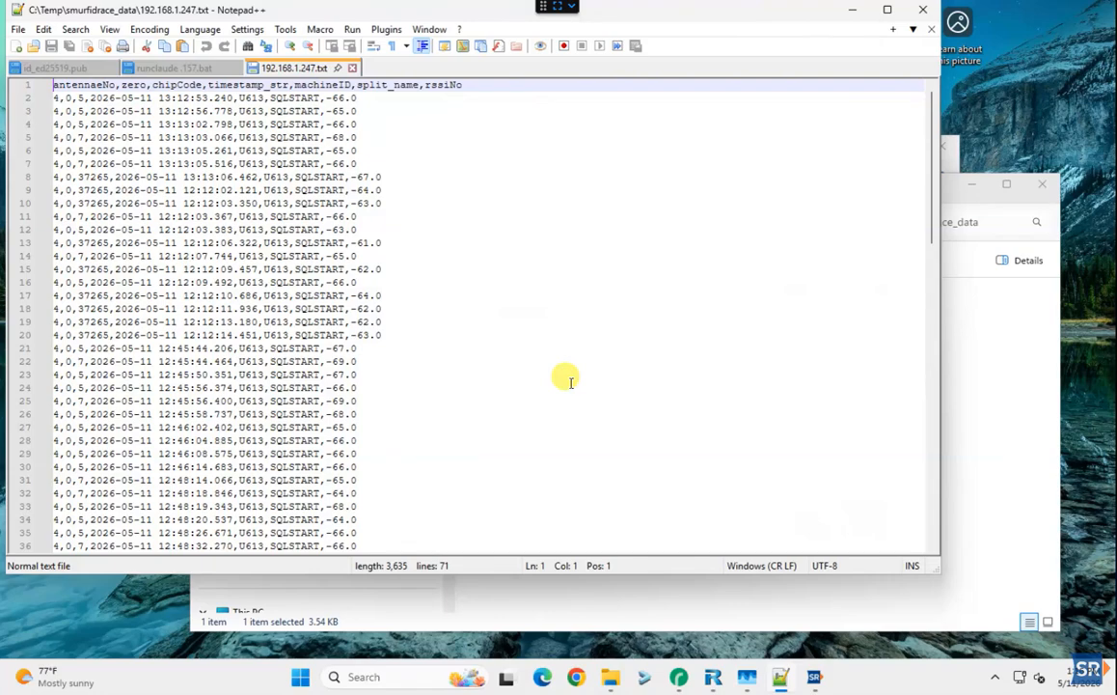
mouse_move(679, 687)
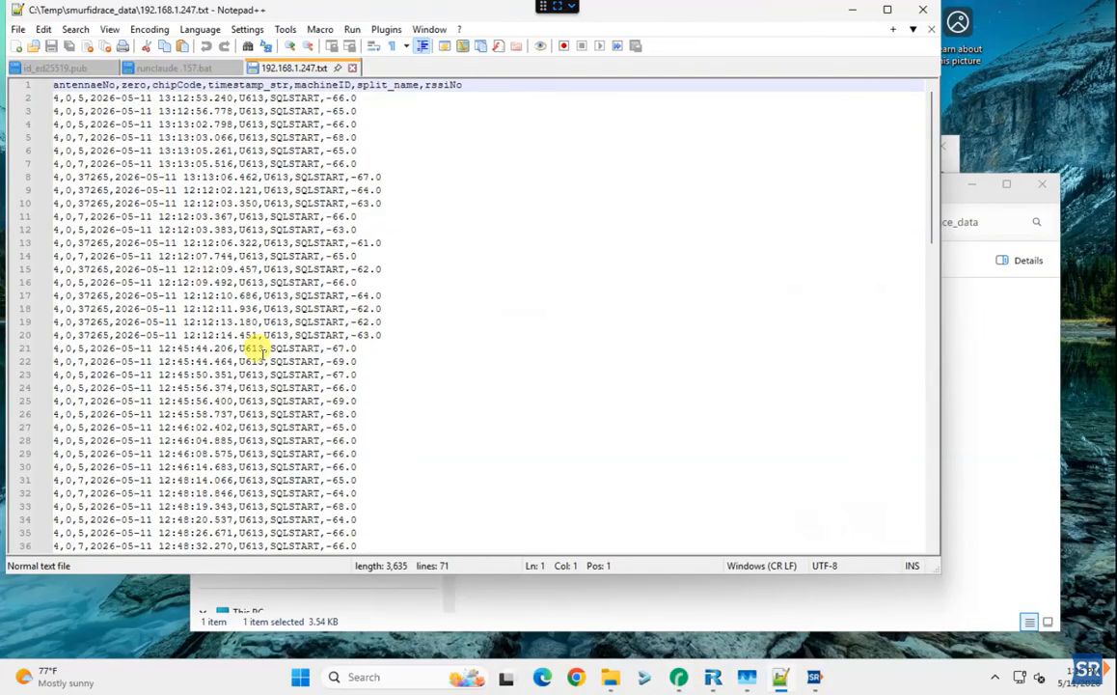
click(679, 684)
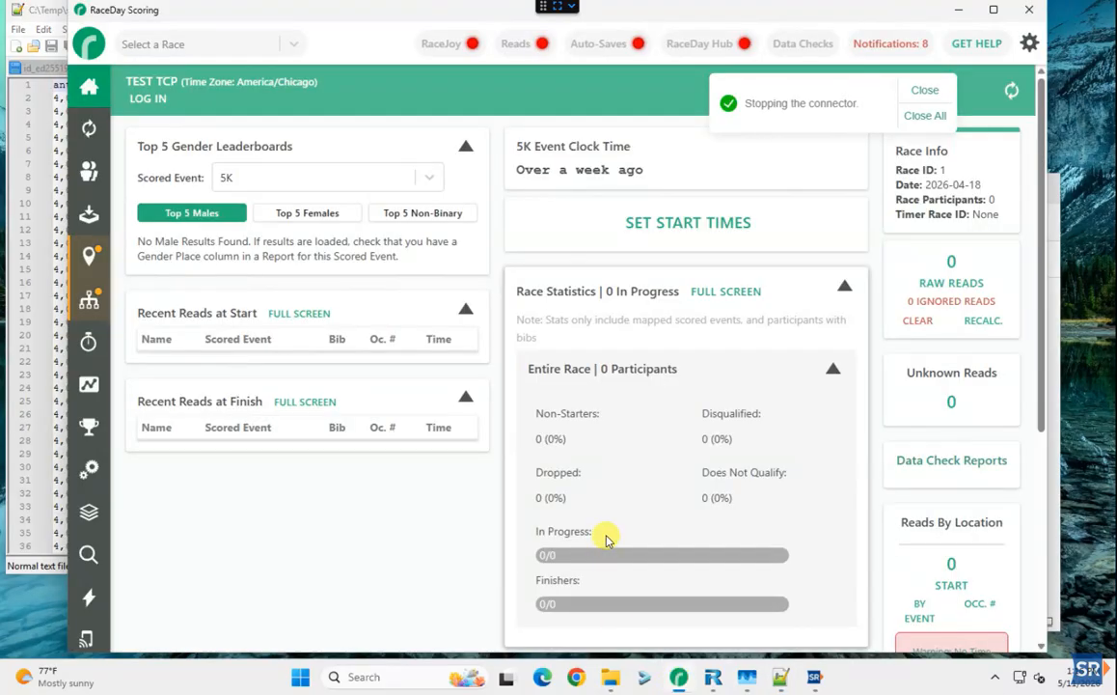
Check the RaceJoy connection status, then view the START and FINISH SmurfidRace Direct streams
click(440, 41)
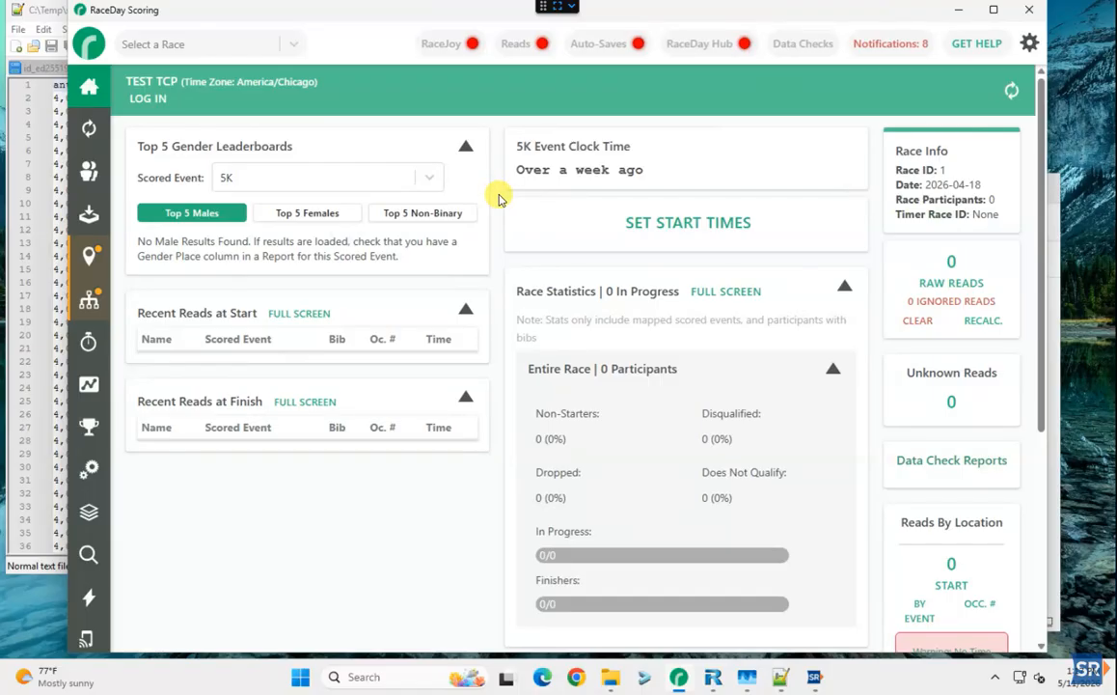
click(89, 215)
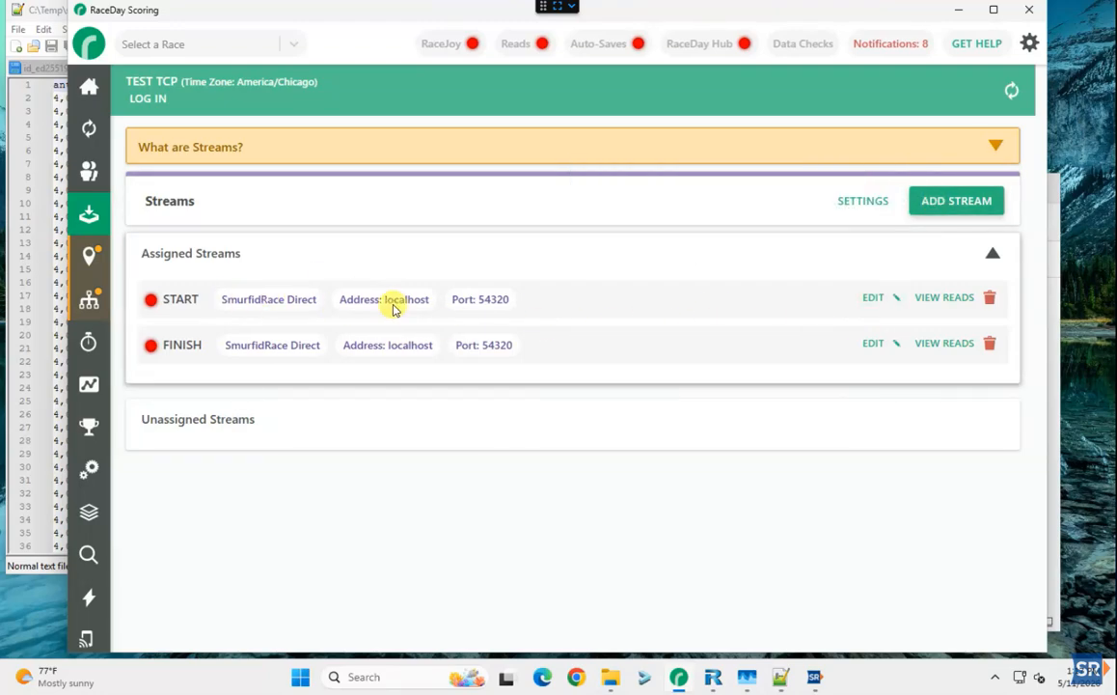
Edit the START stream, keep SmurfidRace Direct as its type, and check SmurfidRace's split names
click(873, 298)
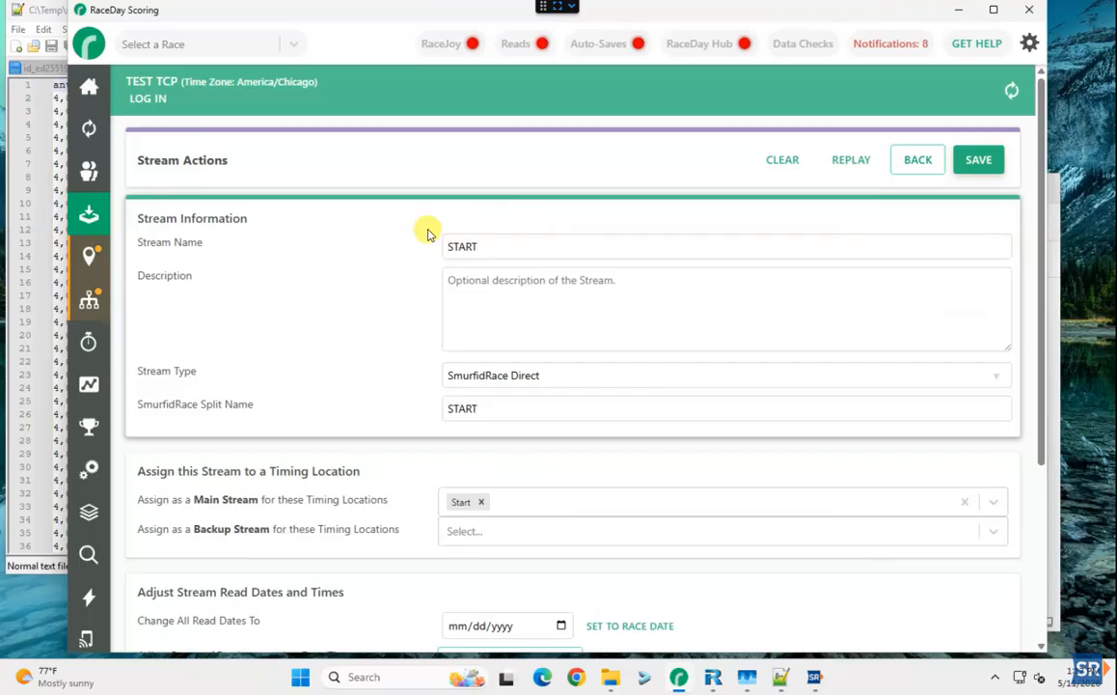
click(569, 375)
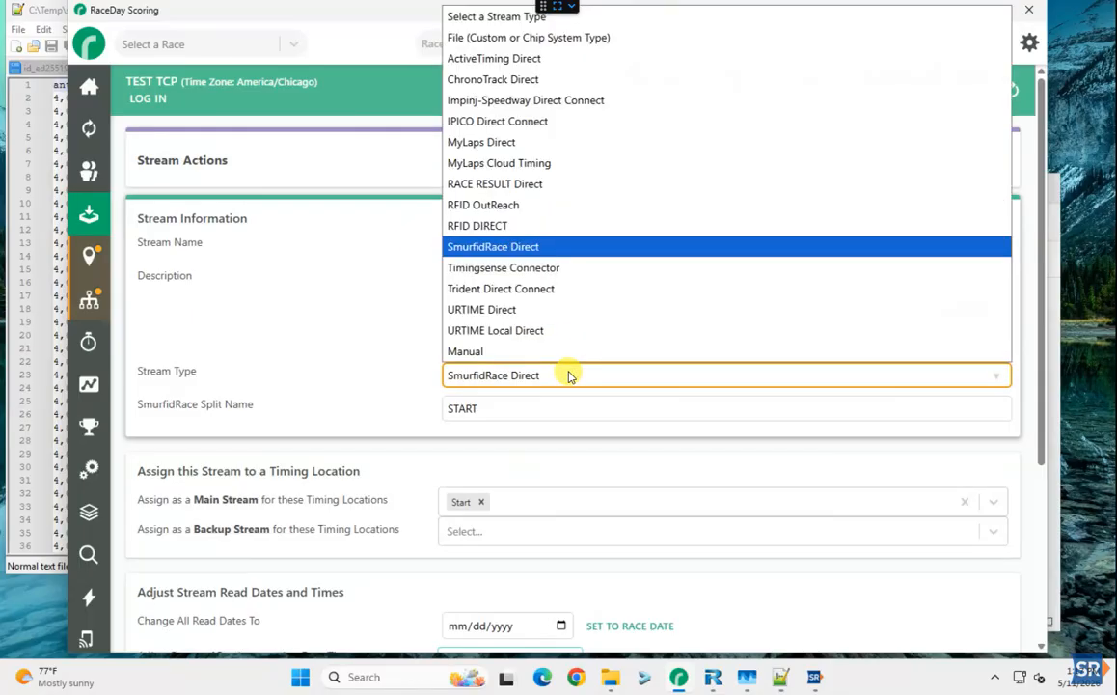
click(506, 248)
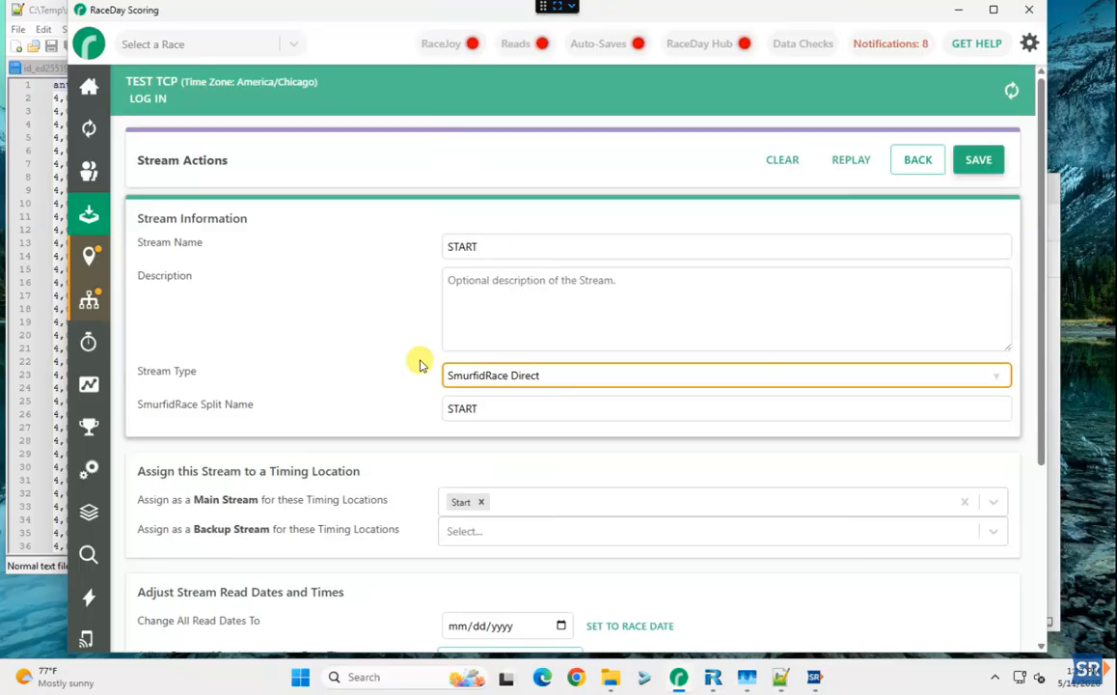
scroll(419, 362, down, 3)
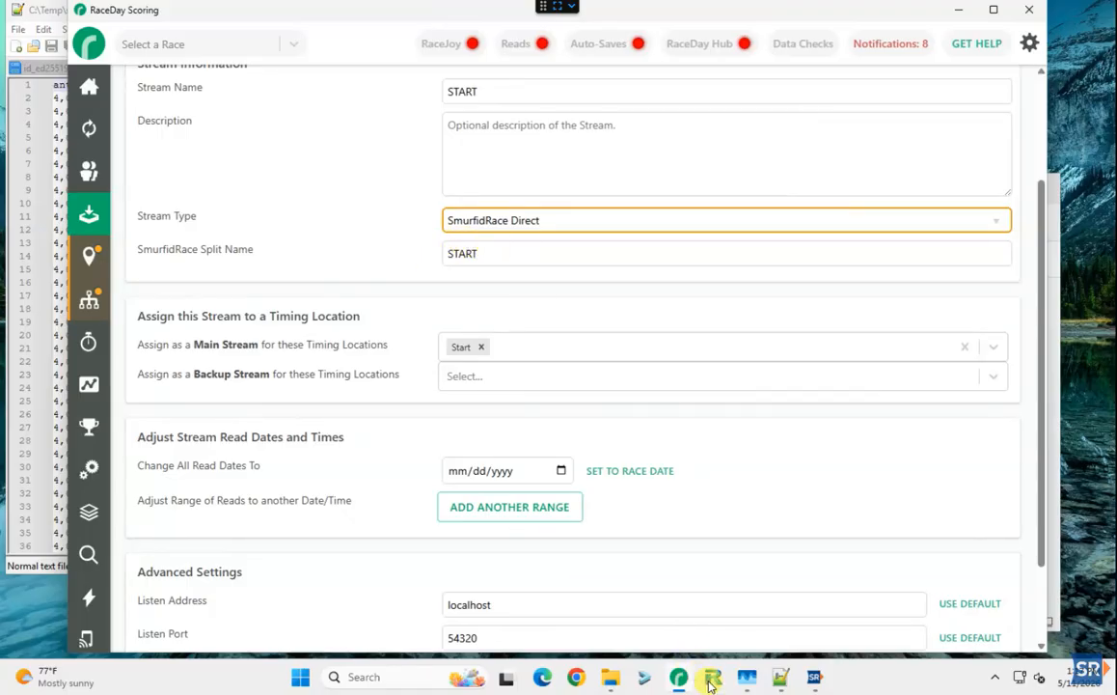
click(814, 678)
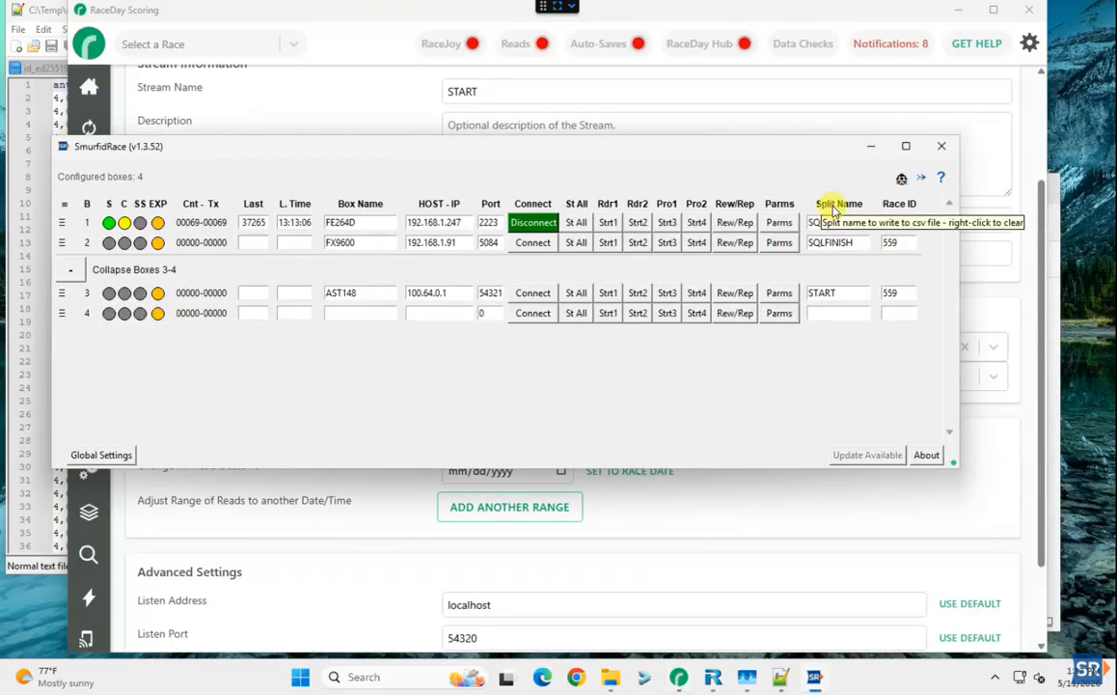
click(369, 113)
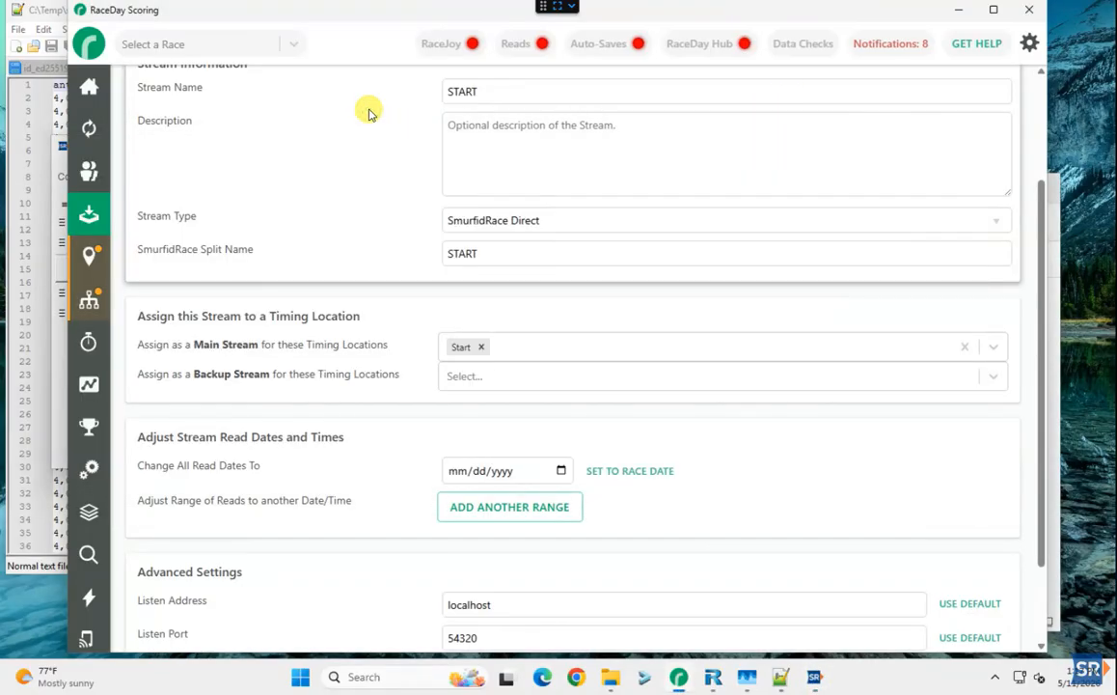
Set the START stream's SmurfidRace split name to SQLSTART and save it
click(494, 250)
key(ctrl+a)
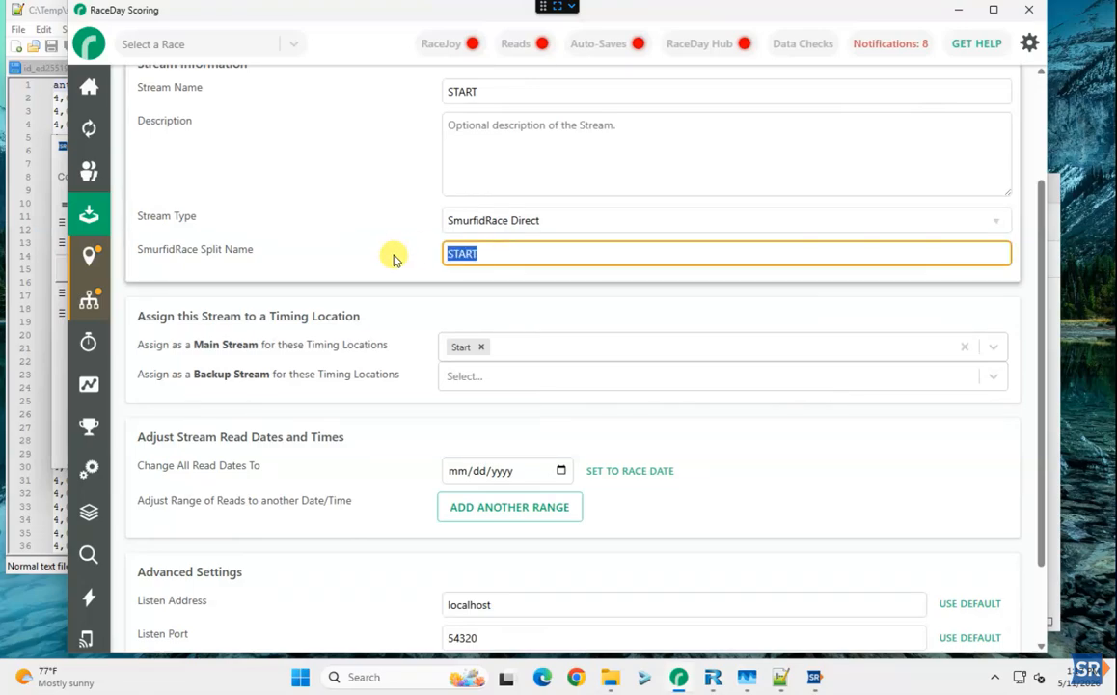
text(SQL)
scroll(393, 259, down, 2)
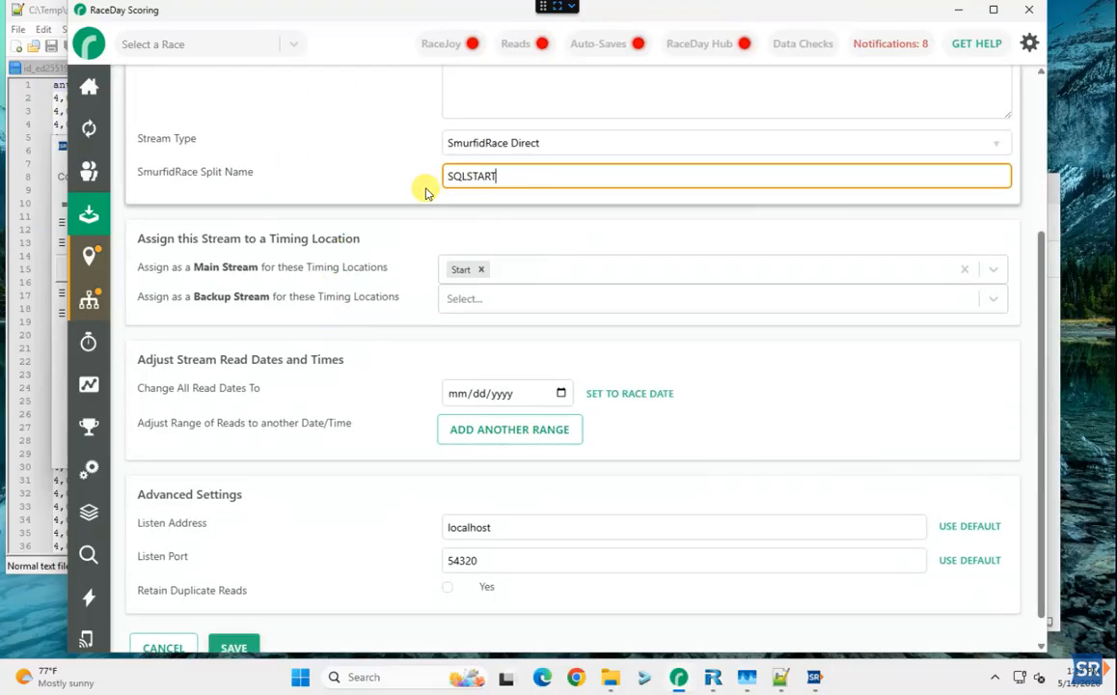
scroll(439, 323, down, 1)
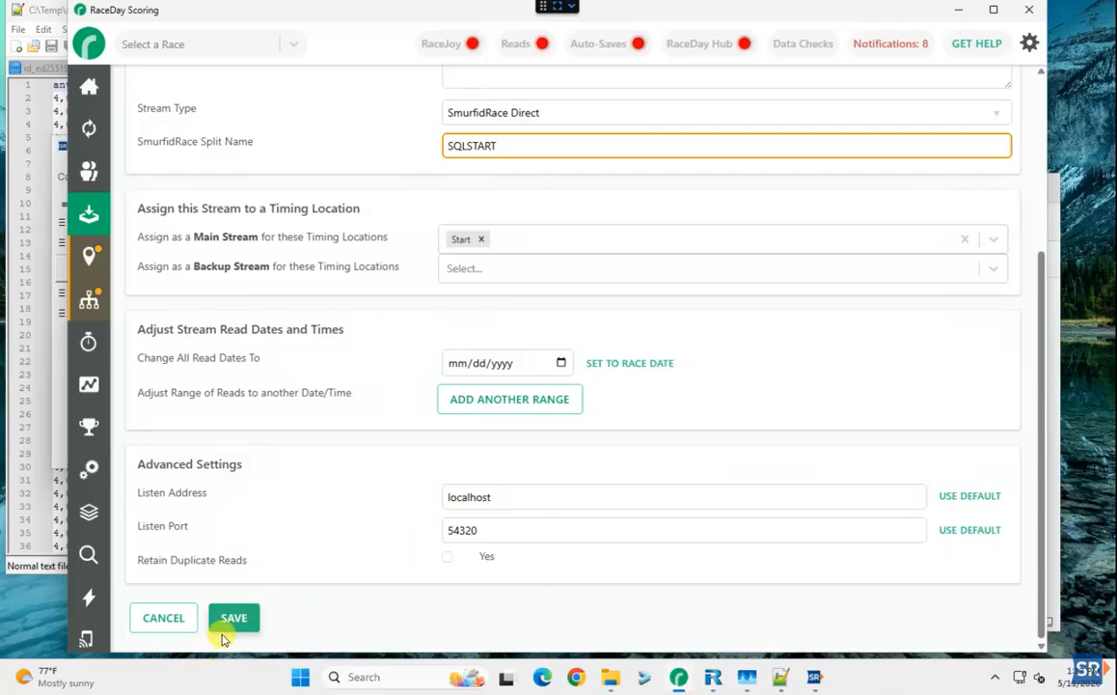
mouse_move(462, 557)
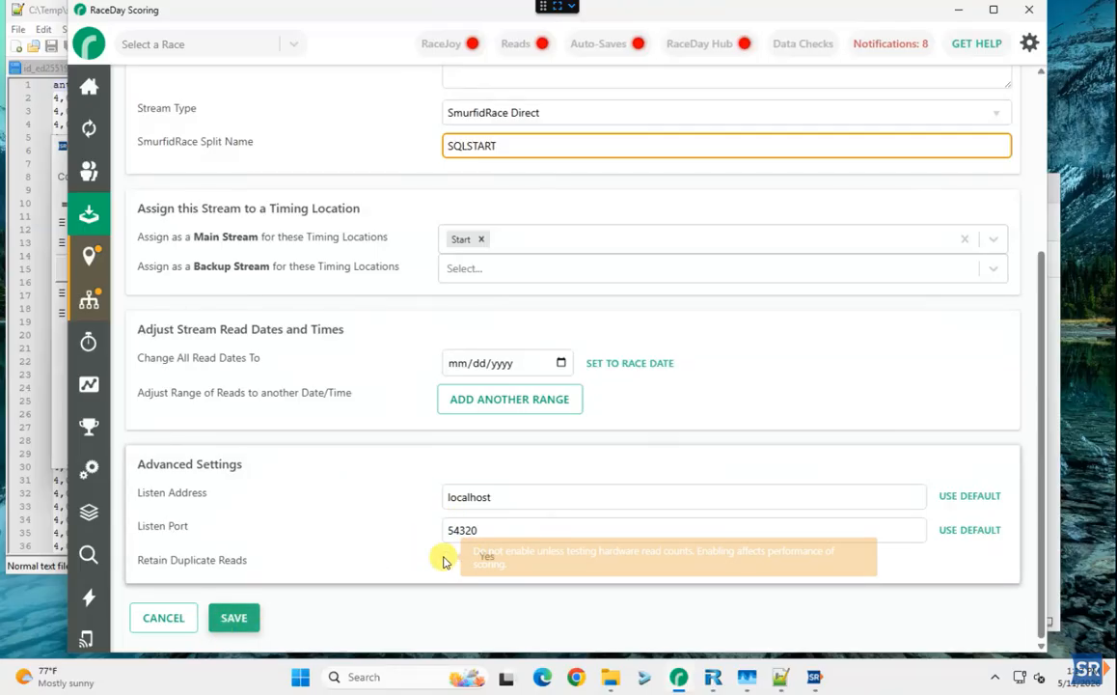
click(237, 617)
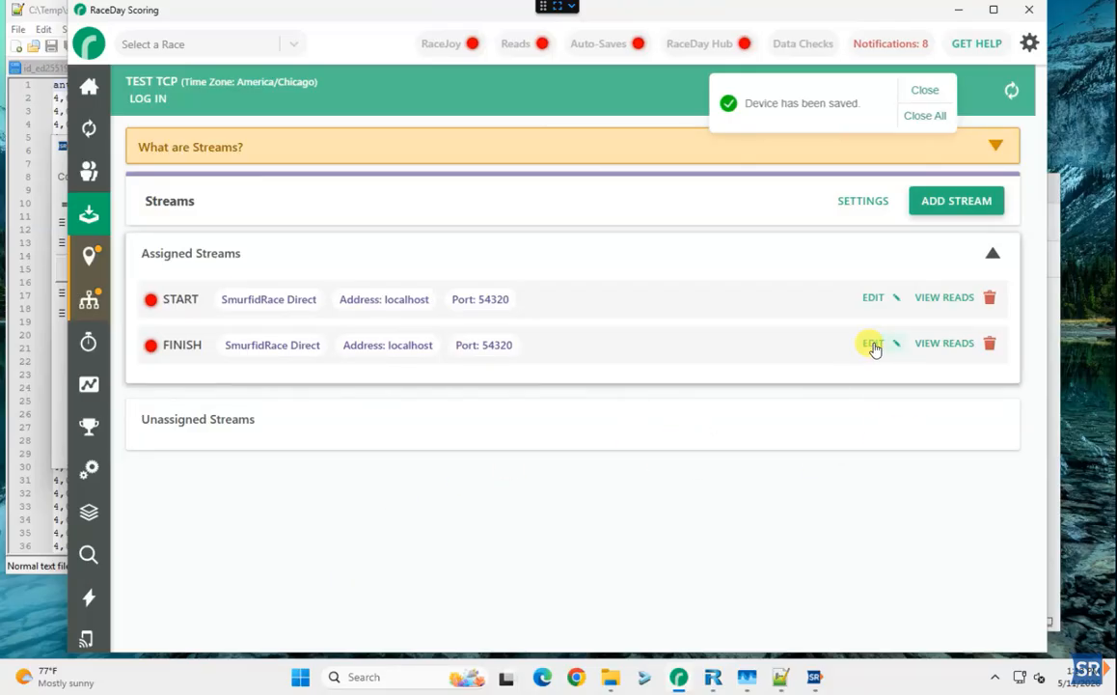
Change the FINISH stream's split name to SQLFINISH and save it as the Finish main stream
click(872, 344)
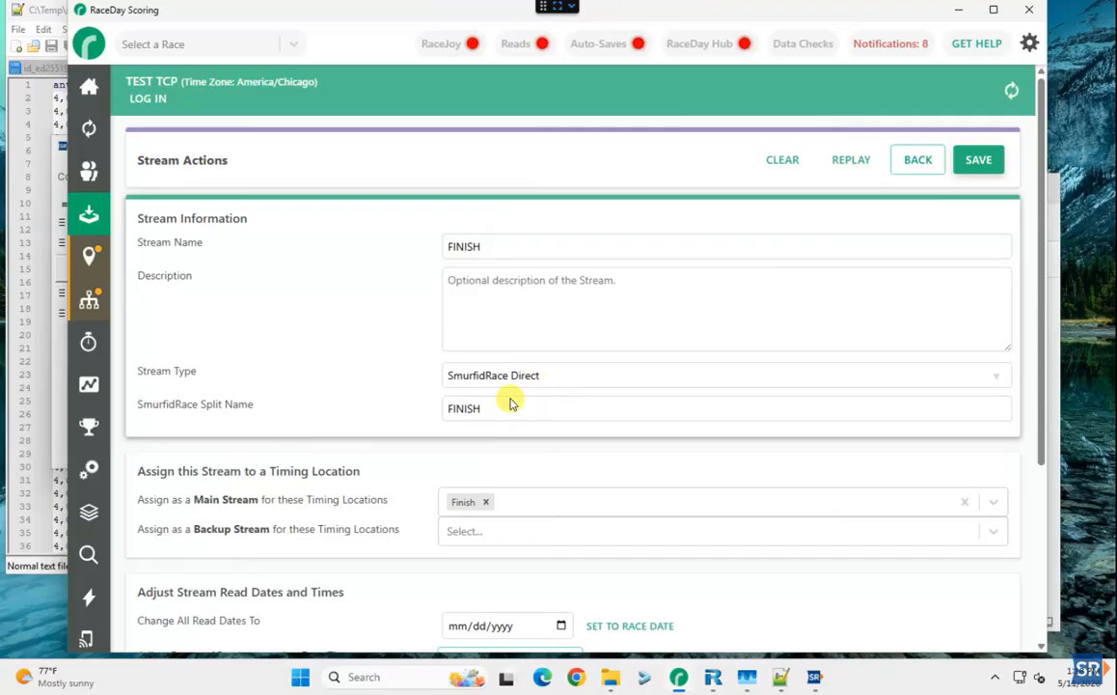
click(449, 409)
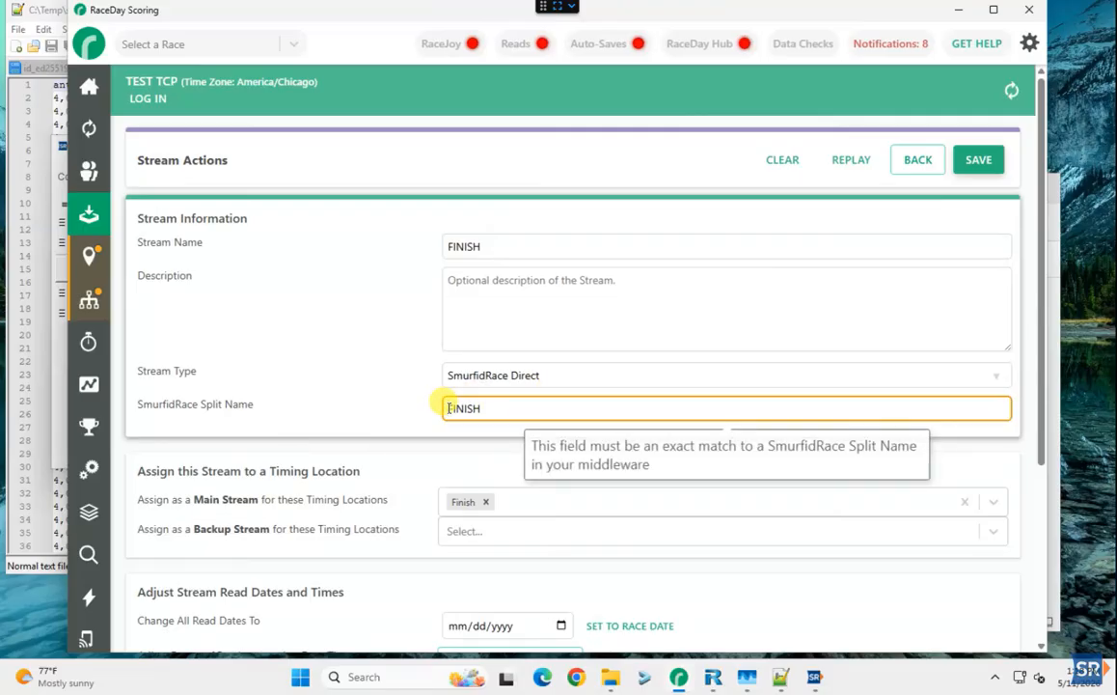
text(EQU)
scroll(456, 490, down, 3)
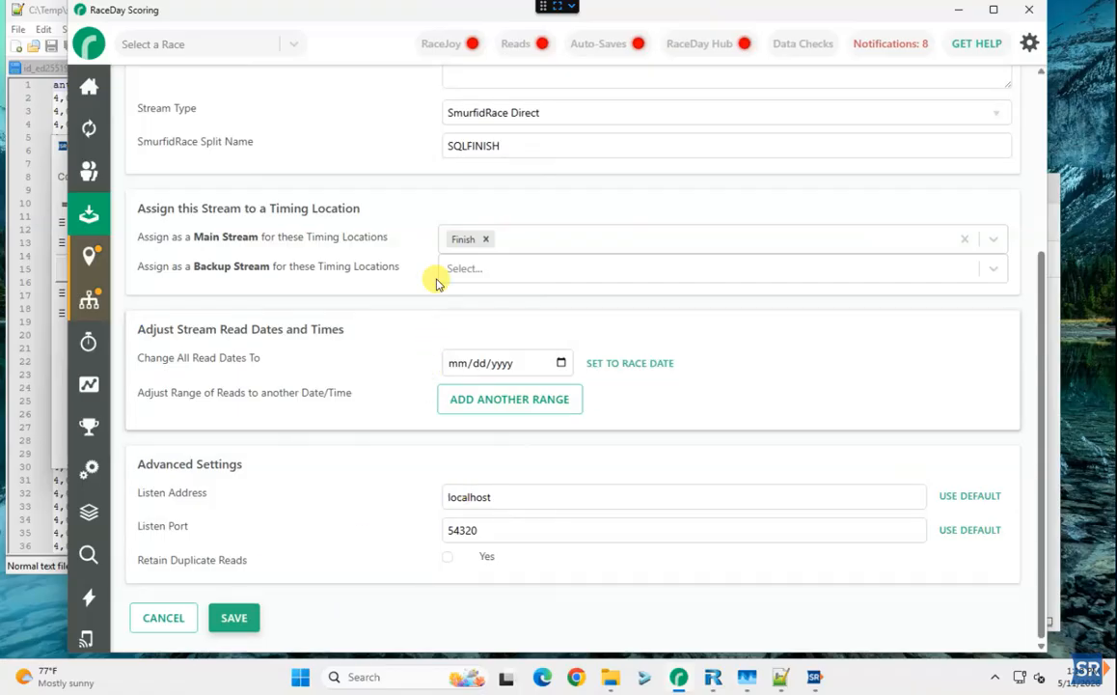
click(231, 622)
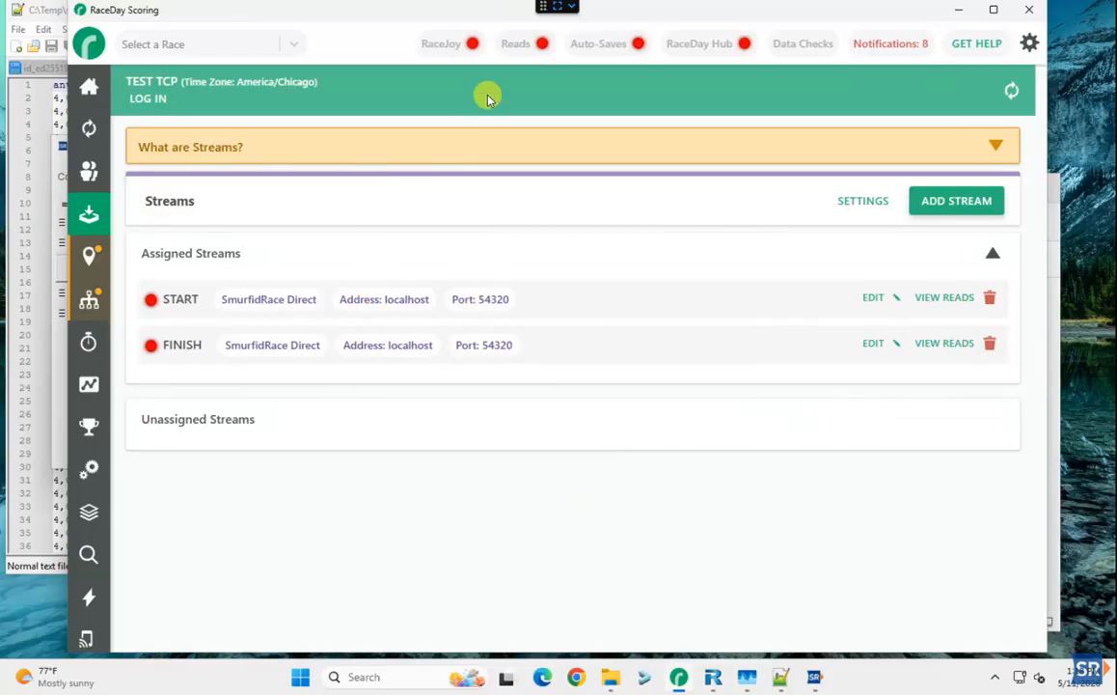
Start the reads connector, verify SmurfidRace shows all three export sinks ready, and return to Streams
click(517, 50)
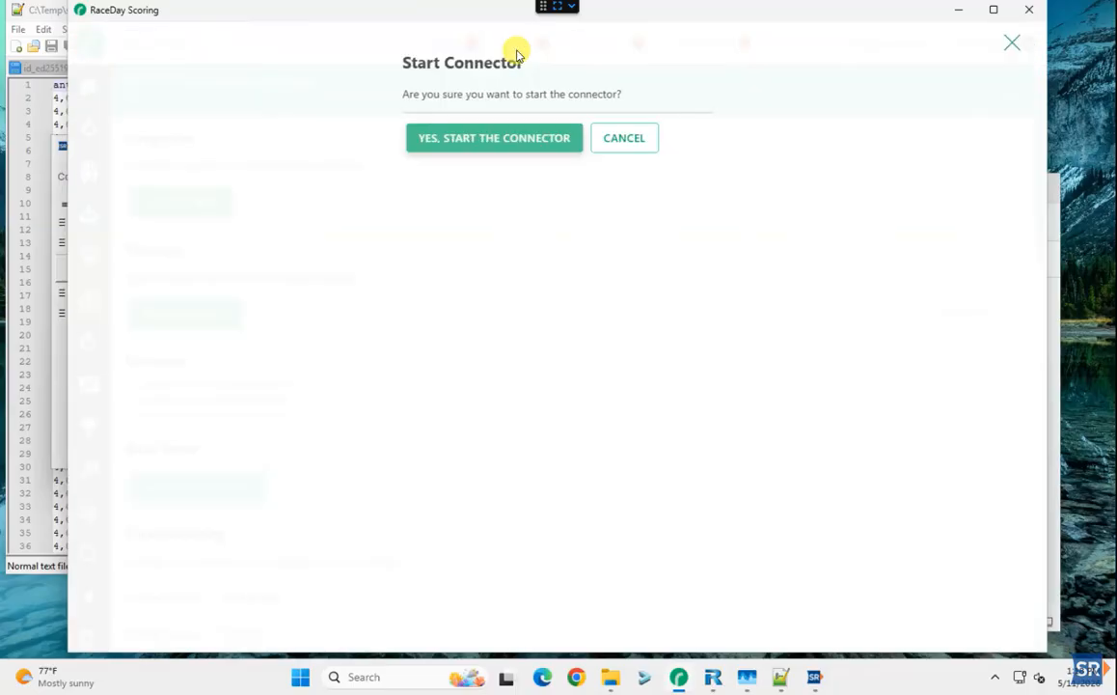
click(484, 140)
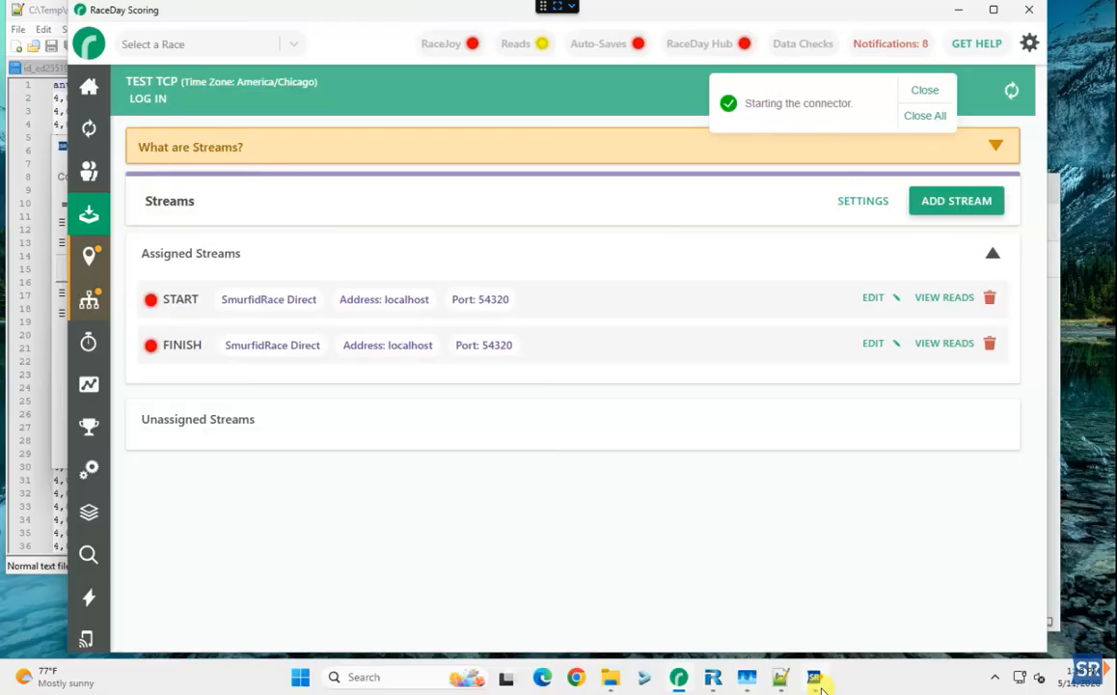
mouse_move(821, 685)
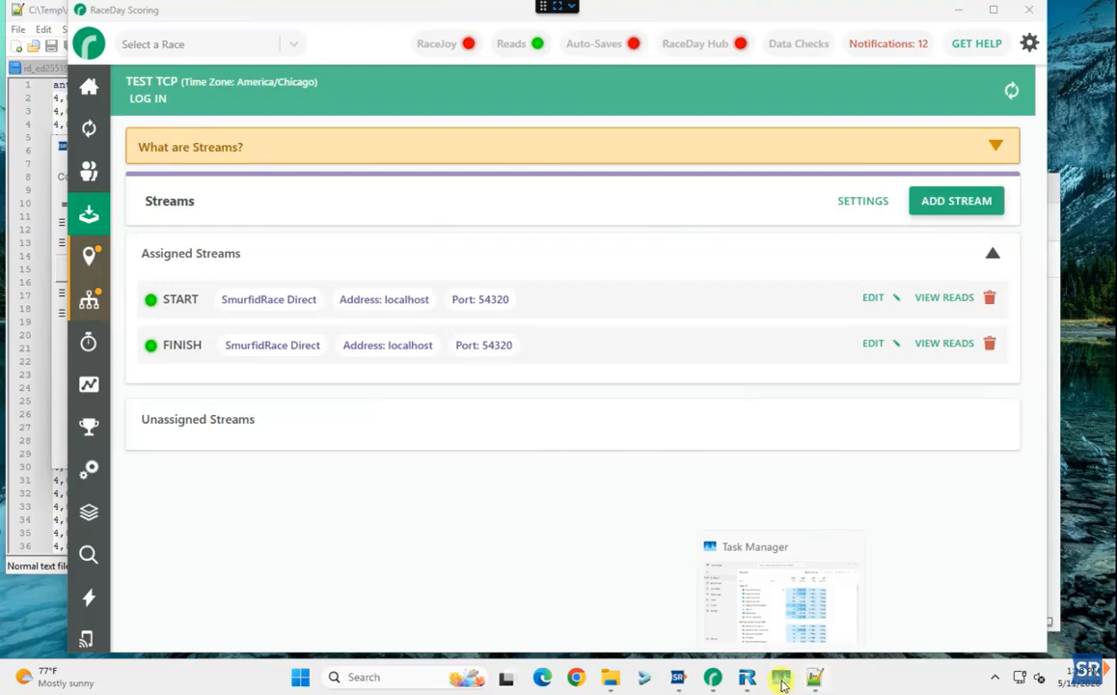
mouse_move(675, 681)
click(613, 618)
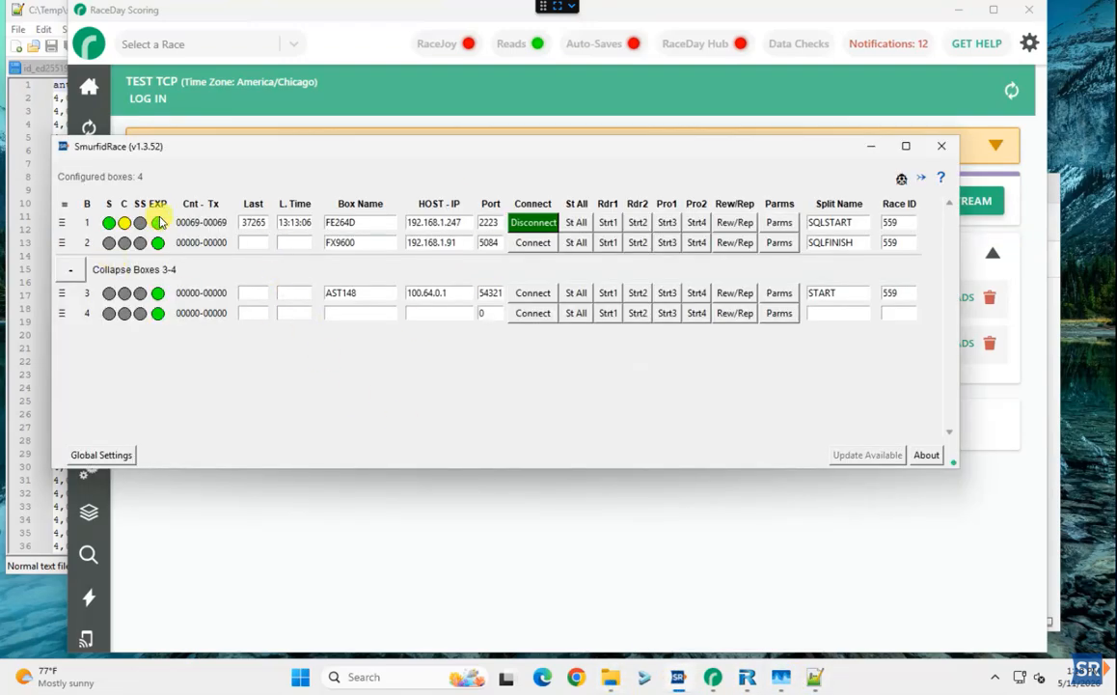
mouse_move(149, 225)
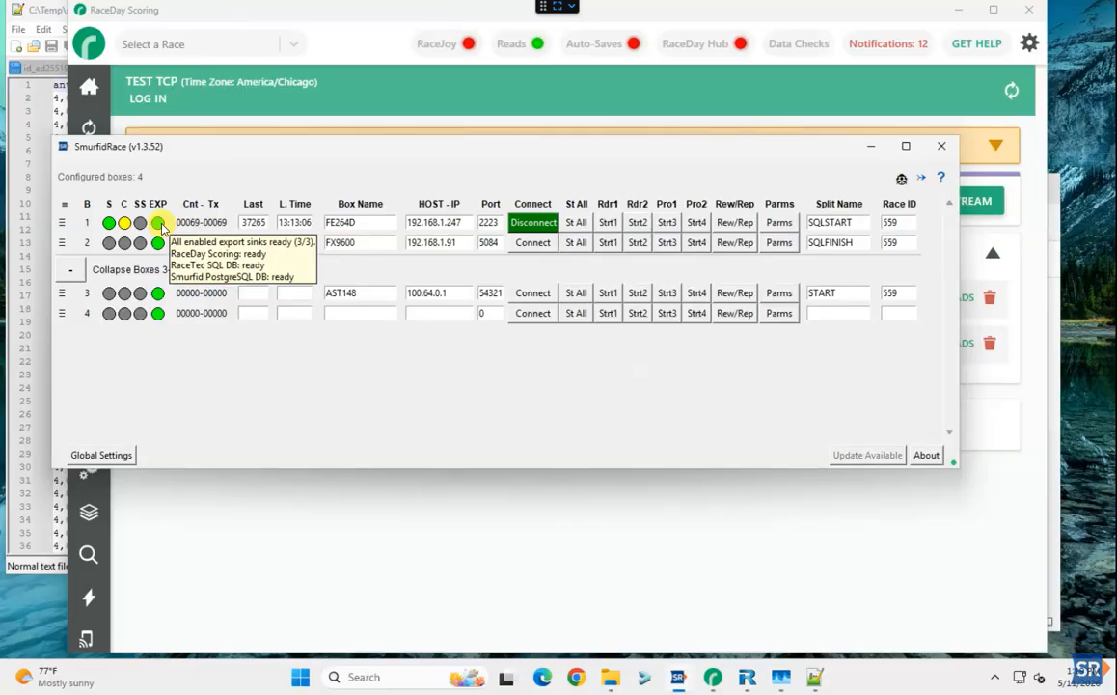
click(410, 111)
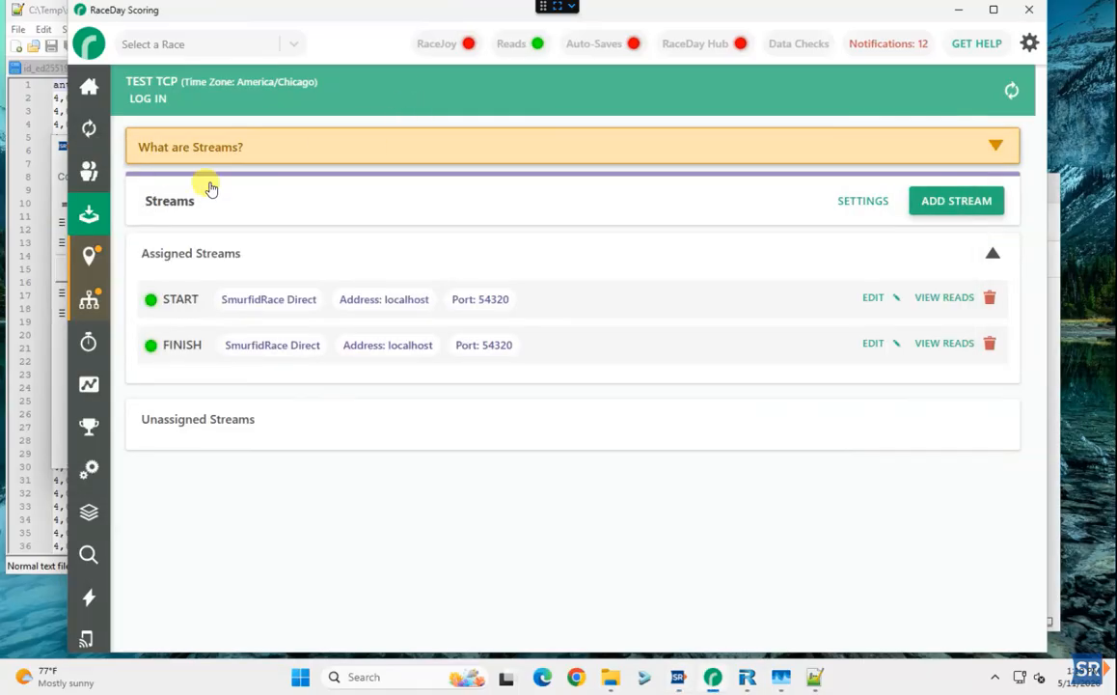
Delete all raw reads, including locked ones, from the RaceDay Scoring dashboard
click(89, 85)
click(919, 321)
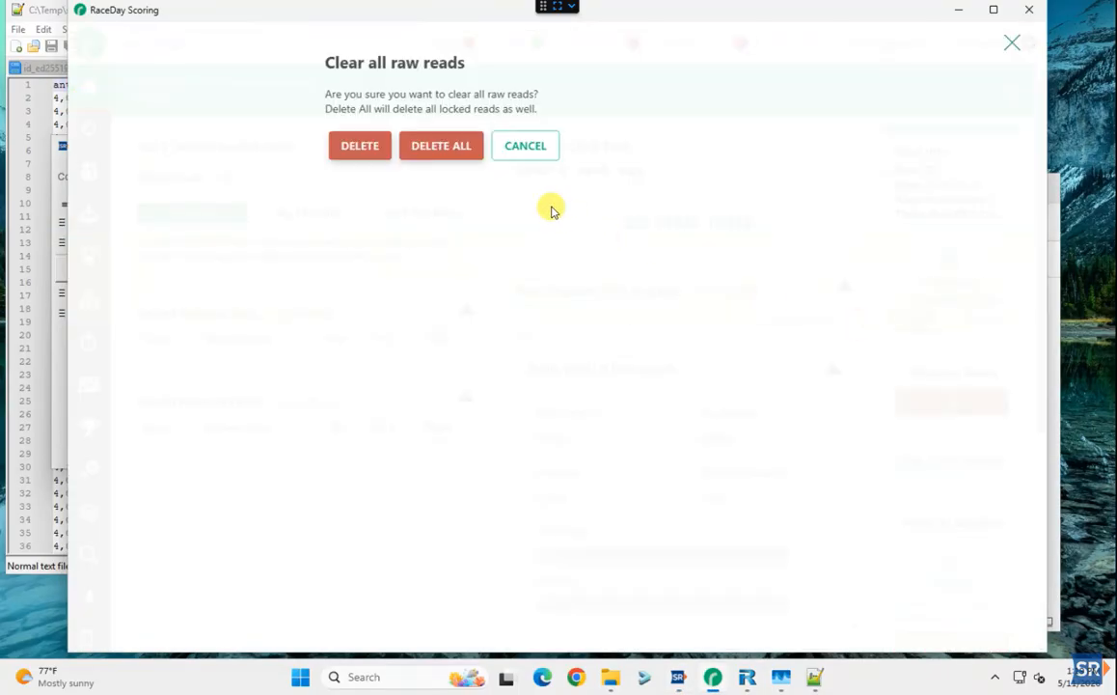
click(450, 147)
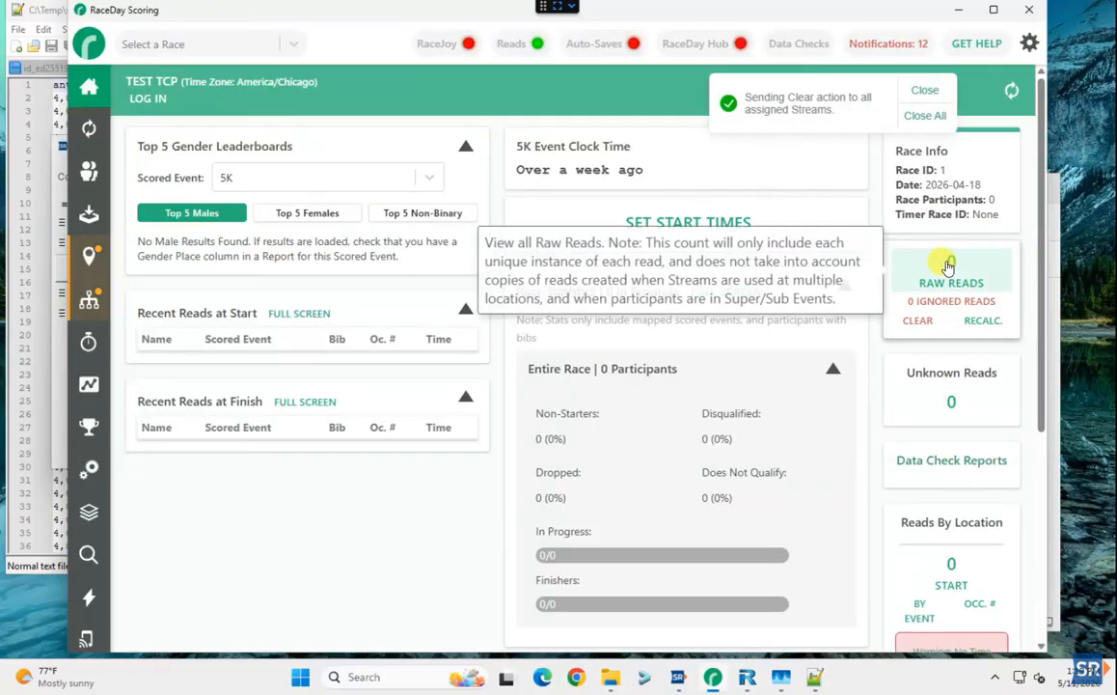
click(952, 275)
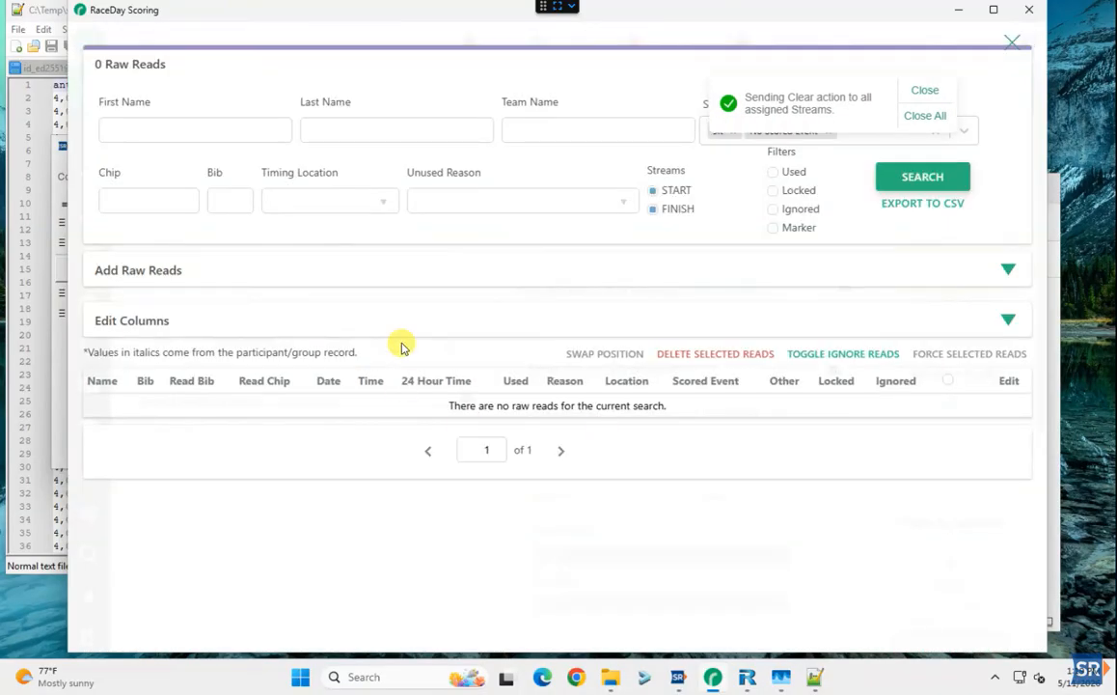
click(1012, 42)
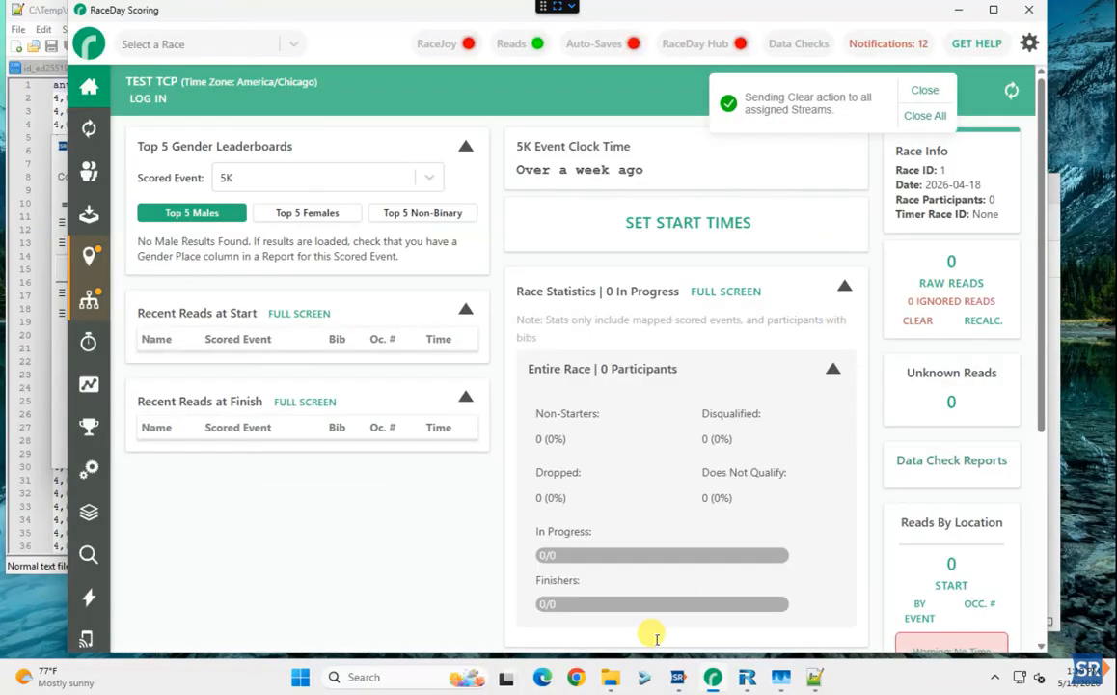
Start reader 1 on the SQLSTART box and view the 5 new raw reads in RaceDay
click(688, 678)
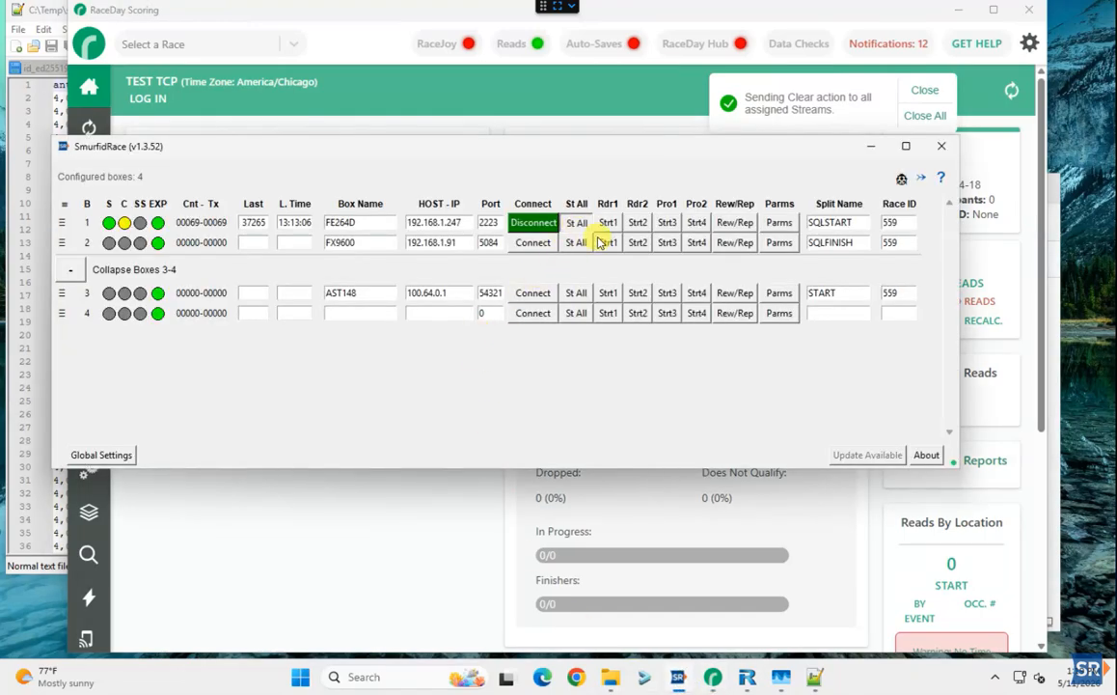
click(605, 224)
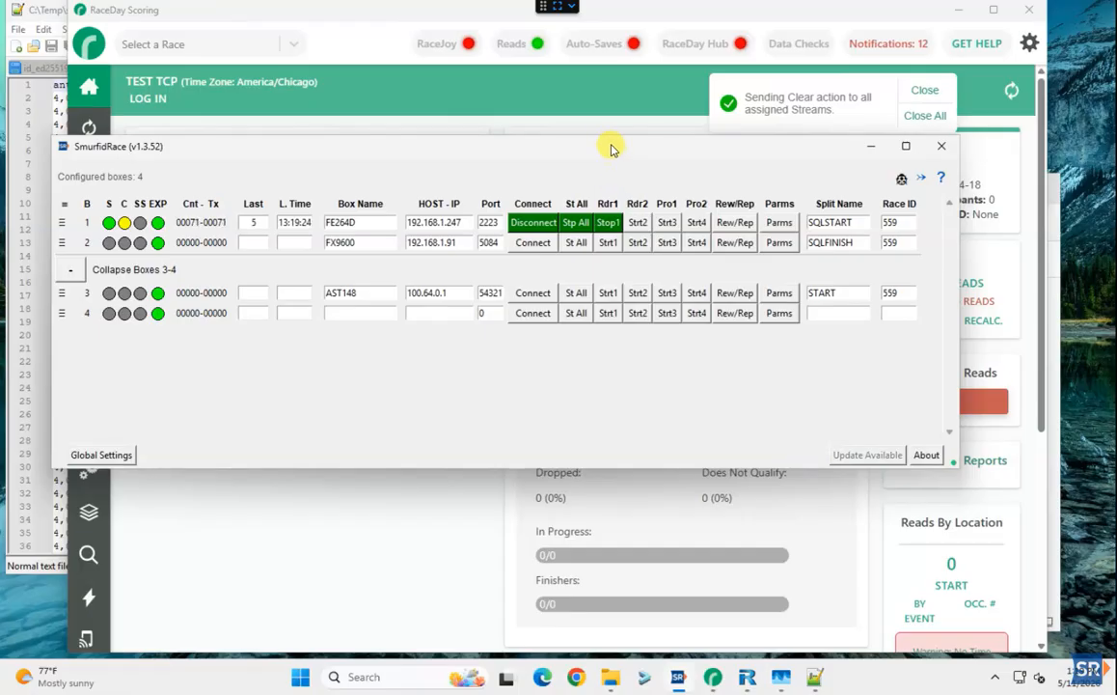
drag(610, 142, 641, 343)
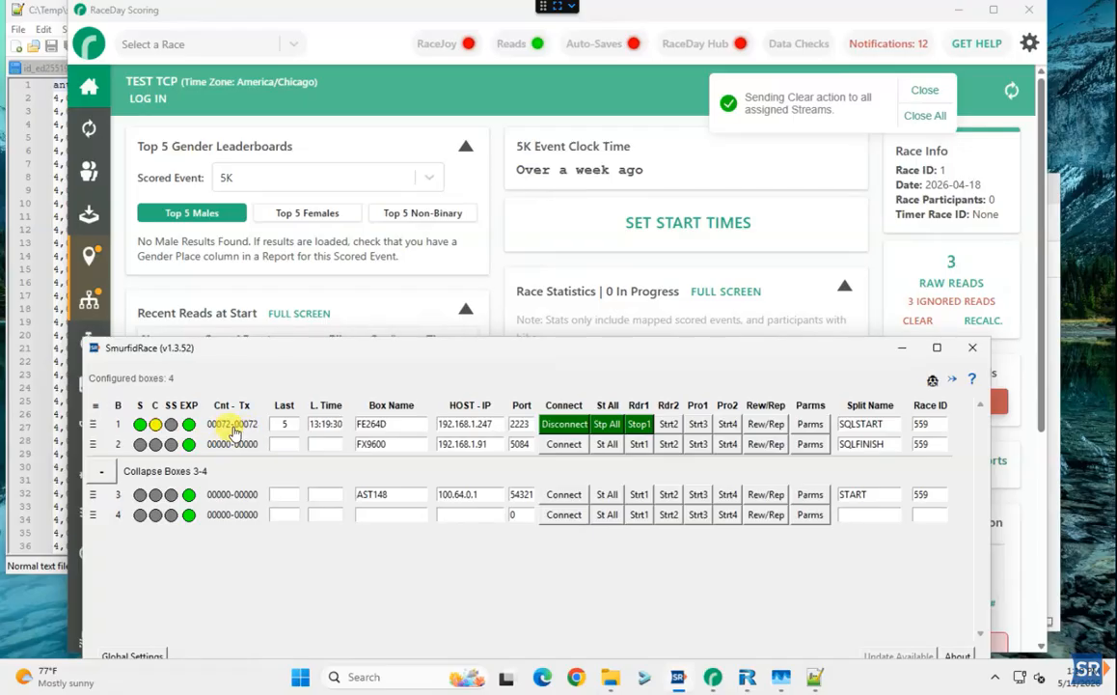
click(952, 275)
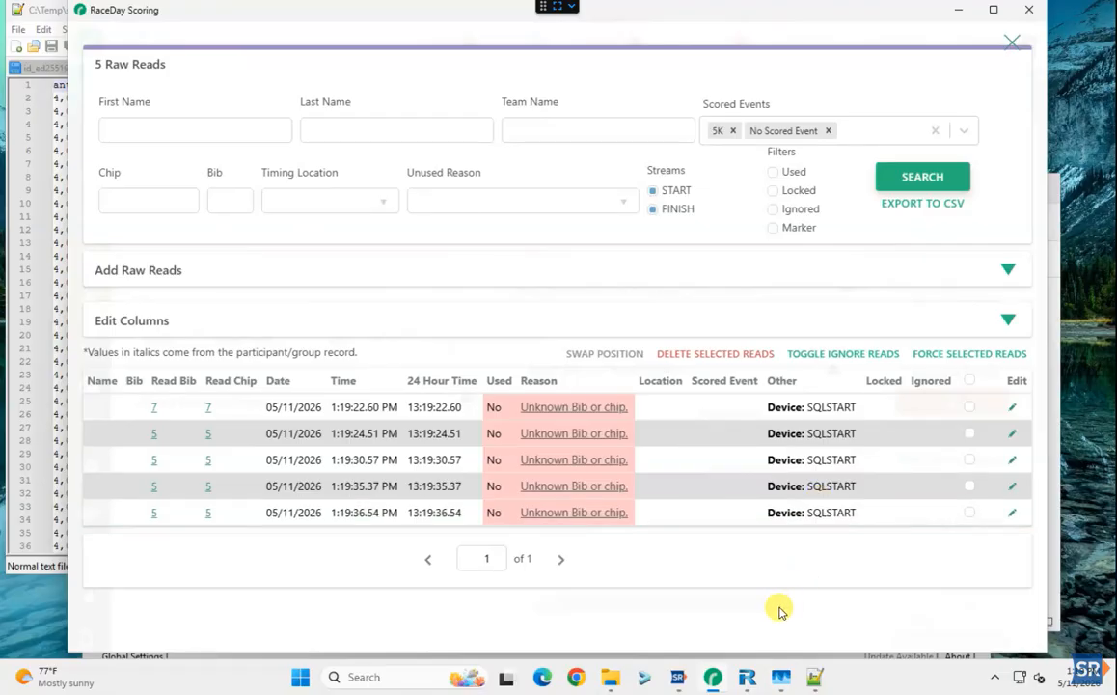
Connect the FX9600 SQLFINISH box and briefly run its reader 1 to send reads
mouse_move(713, 684)
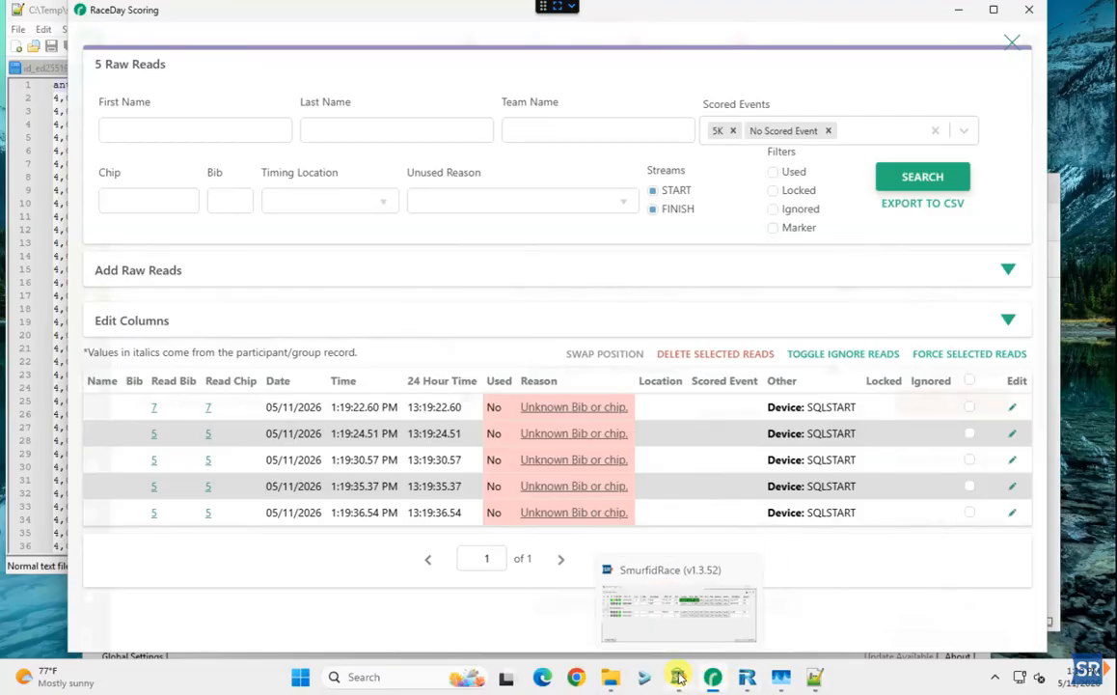
click(679, 680)
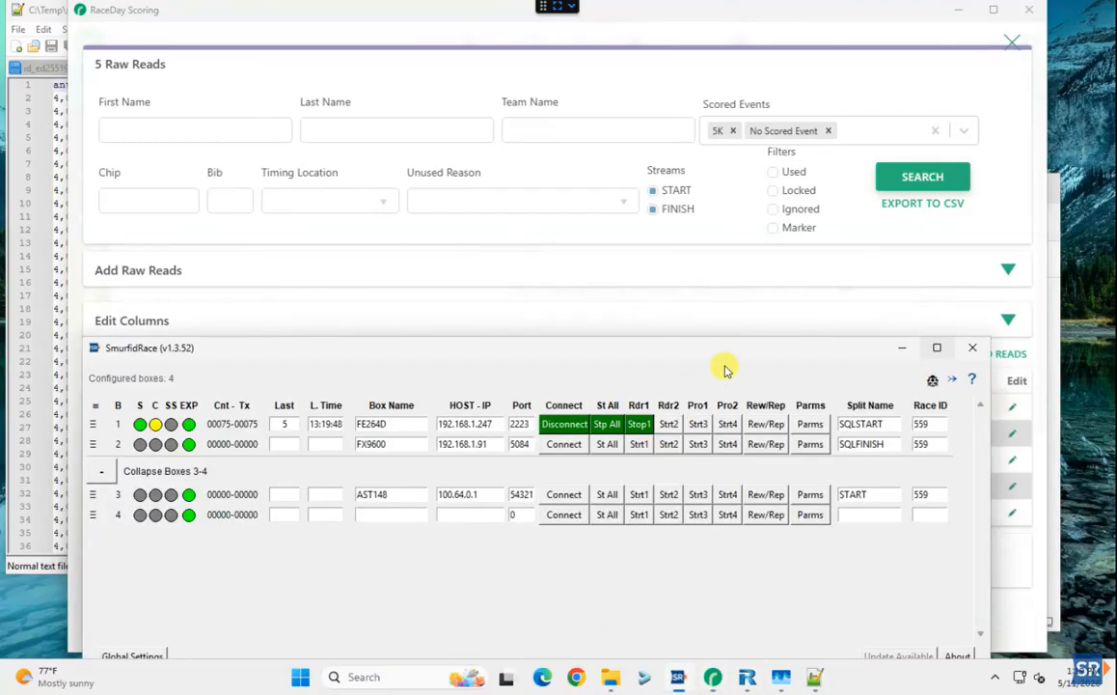
click(564, 443)
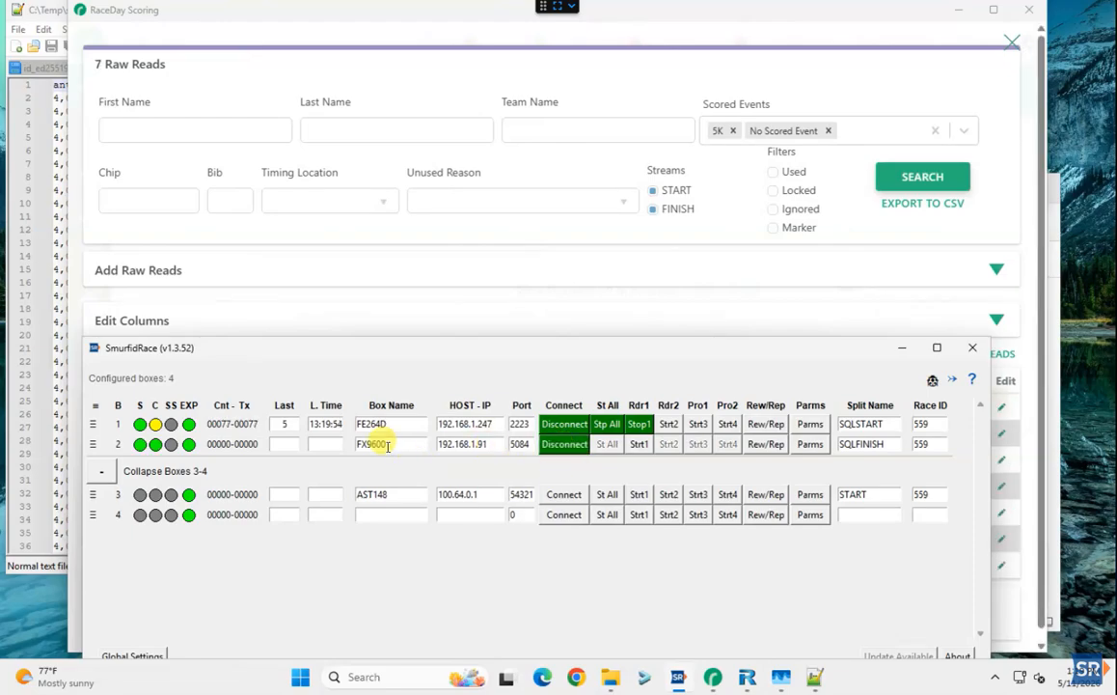
click(640, 446)
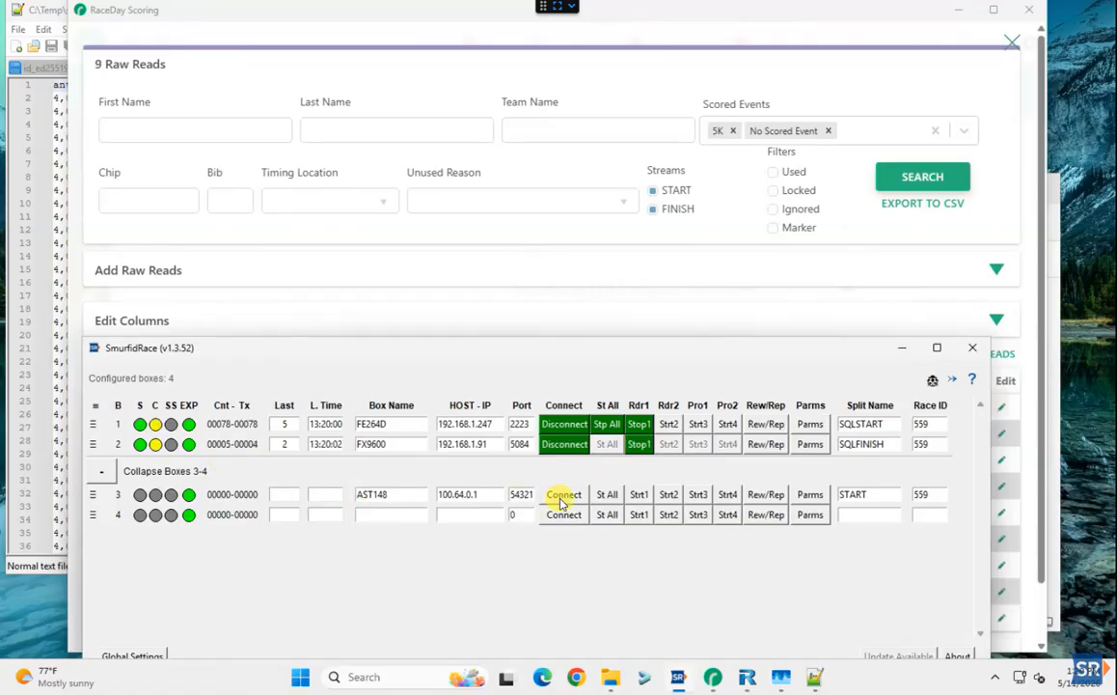
click(640, 445)
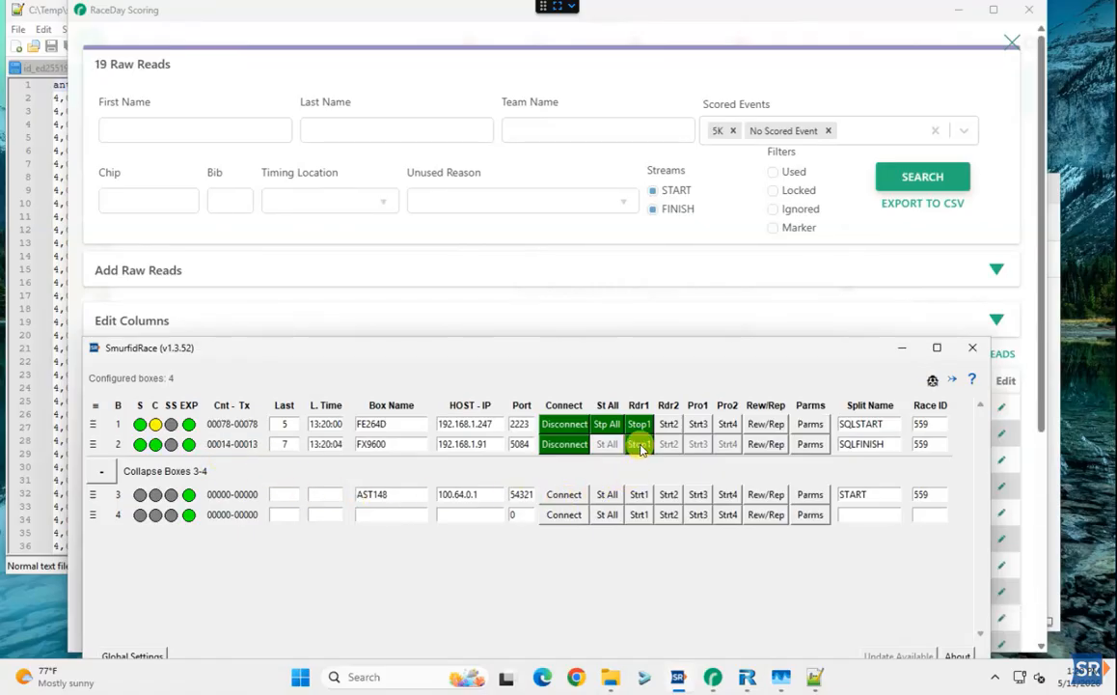
click(640, 445)
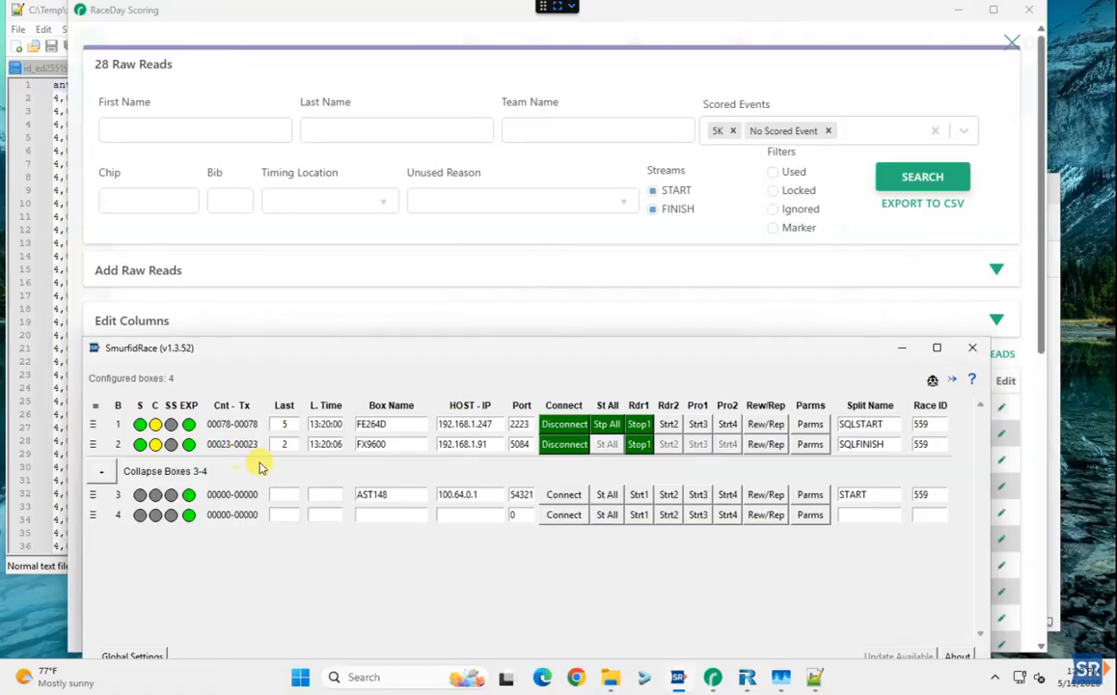
click(638, 446)
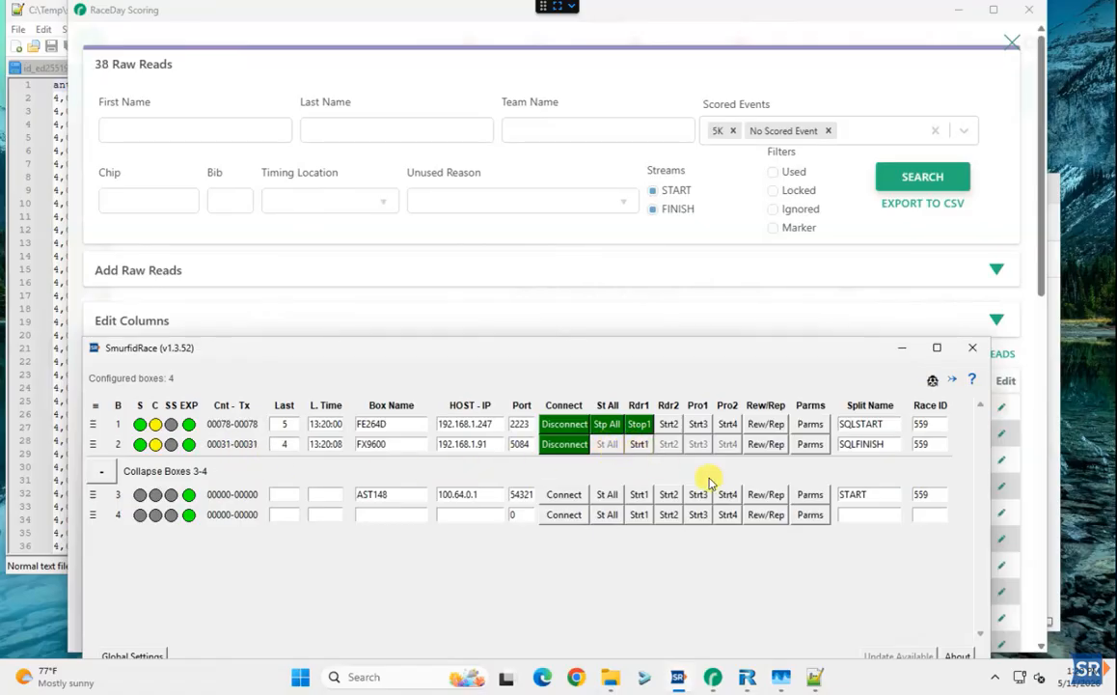
Review the 41 SQLSTART and SQLFINISH raw reads in RaceDay, then close the list
click(803, 311)
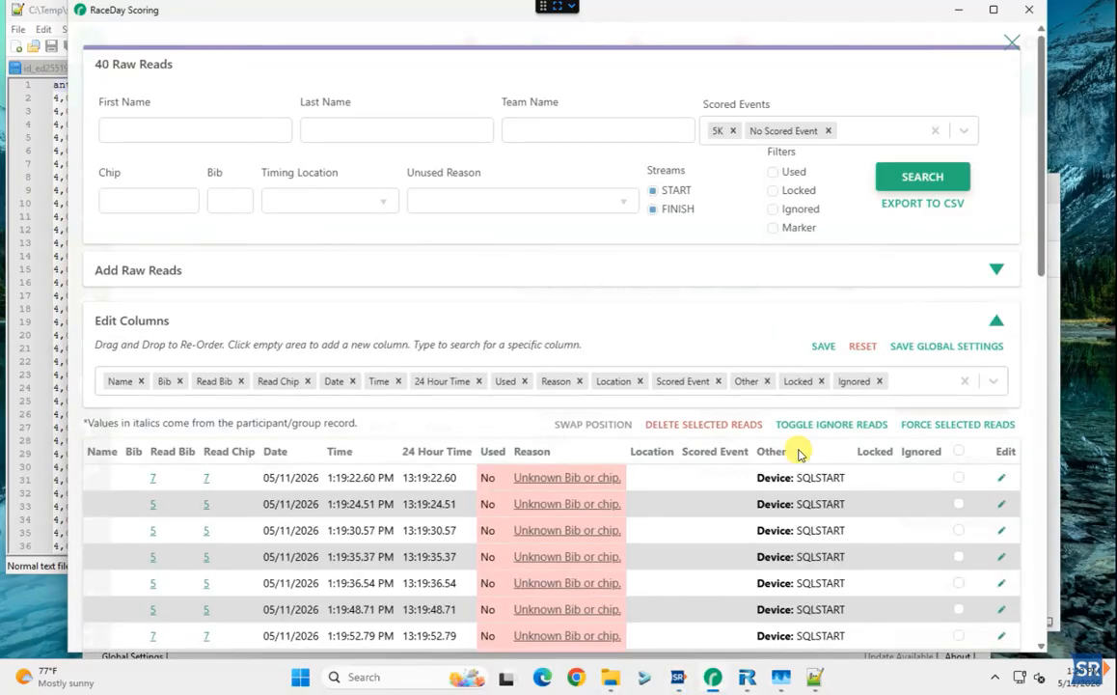
scroll(801, 454, down, 10)
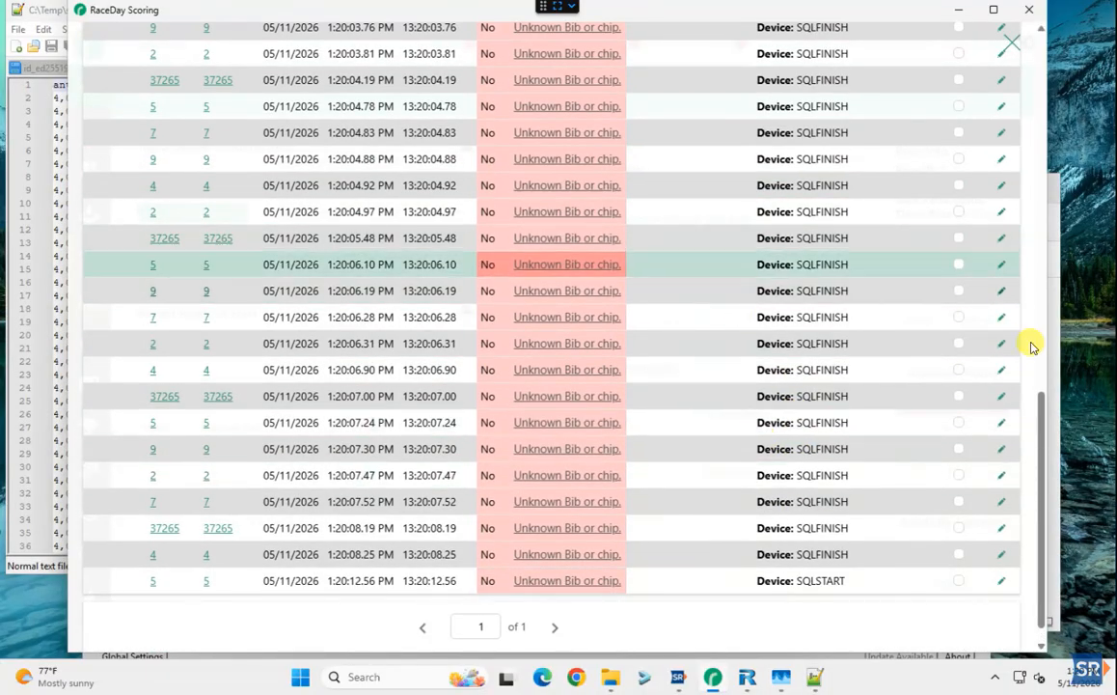
scroll(945, 473, up, 10)
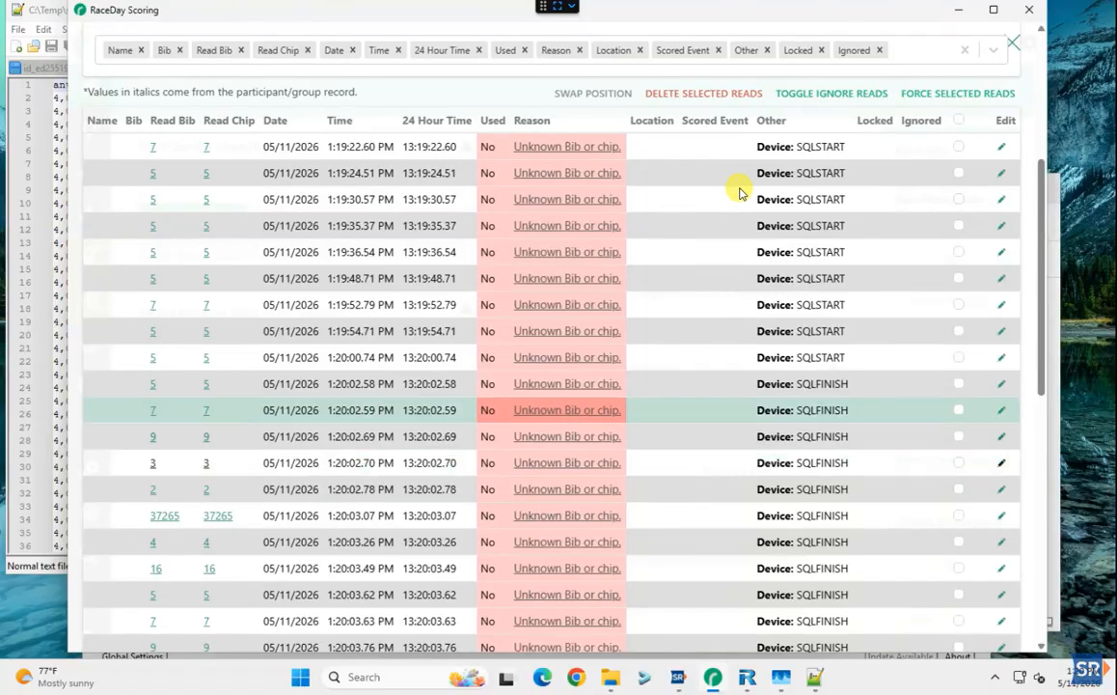
scroll(951, 220, up, 3)
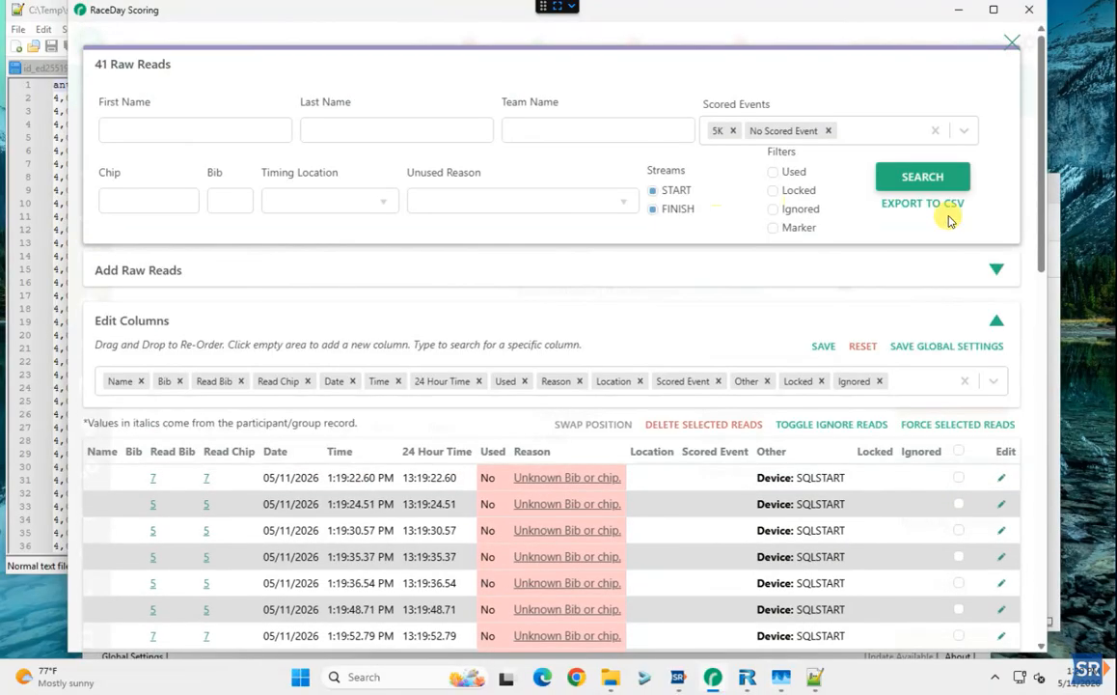
click(1011, 45)
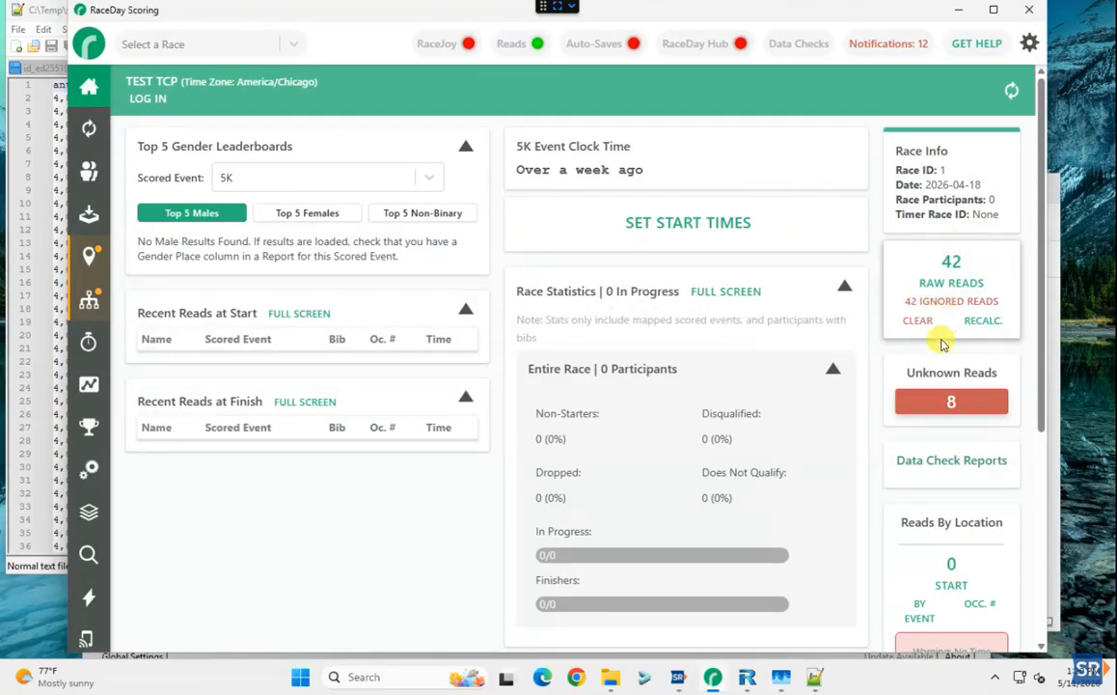
Stop box 1's SQLSTART reader, move SmurfidRace aside, and switch to RaceTec
click(675, 683)
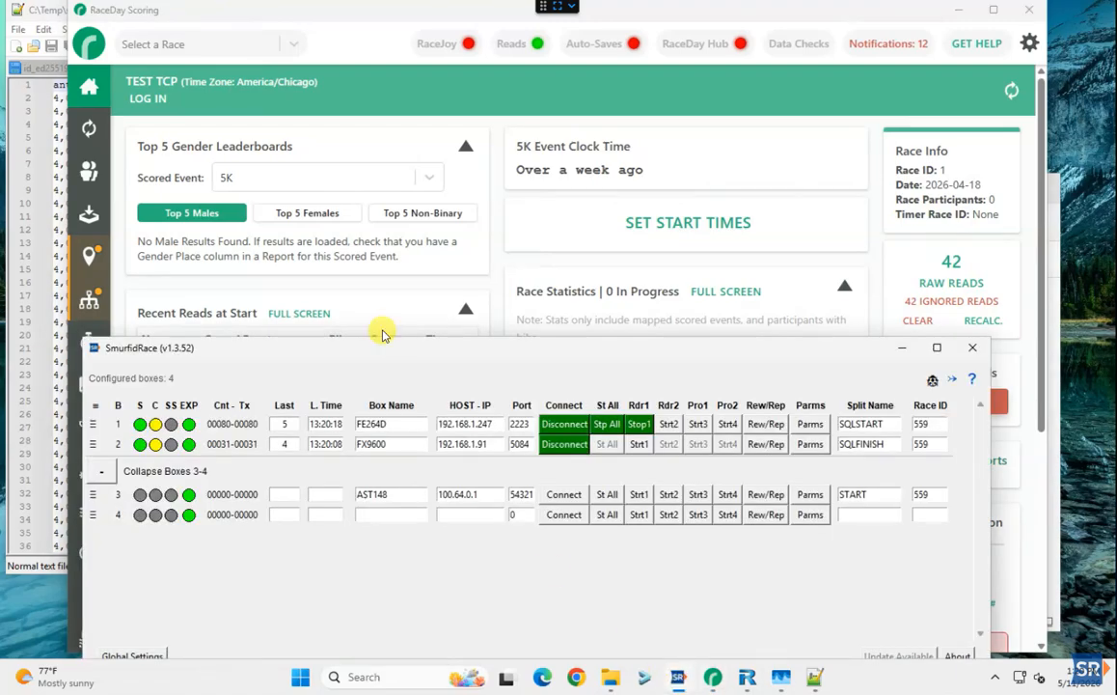
click(639, 426)
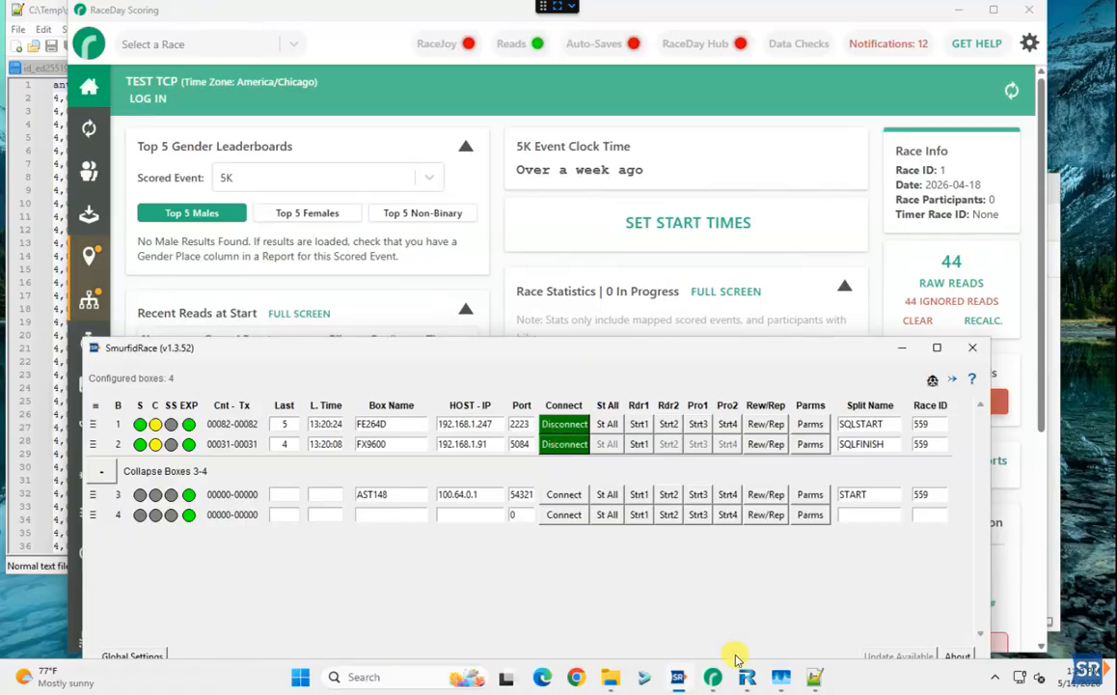
mouse_move(748, 681)
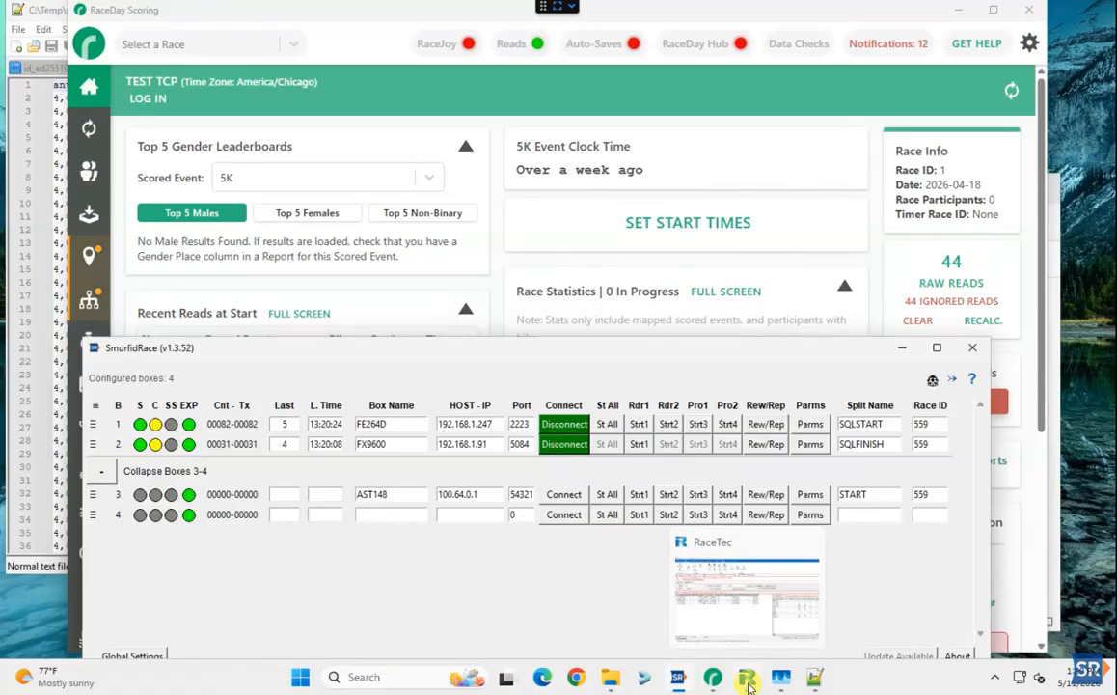
drag(467, 346, 420, 145)
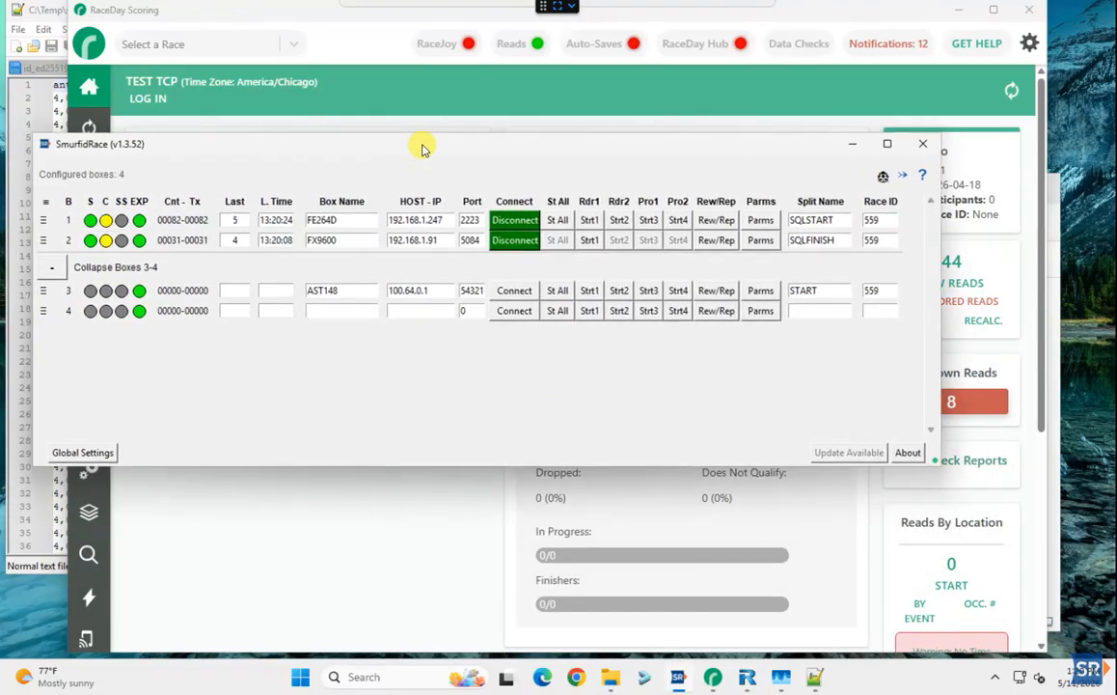
click(744, 682)
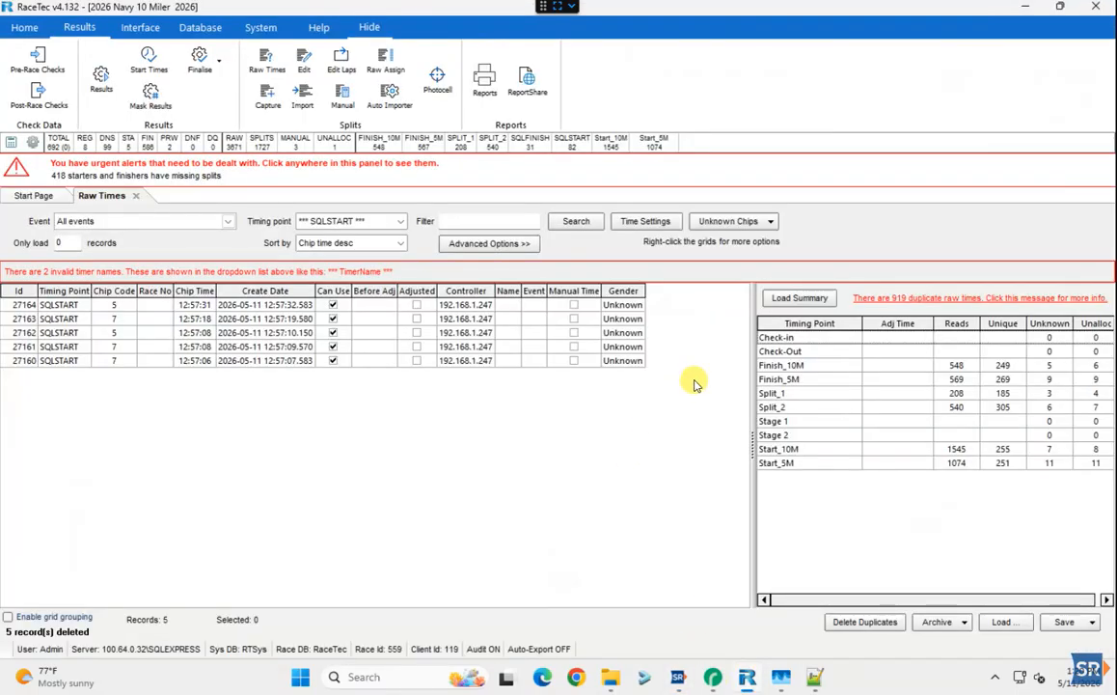
Delete all 113 raw times at the SQLSTART and SQLFINISH timing points in RaceTec
click(784, 298)
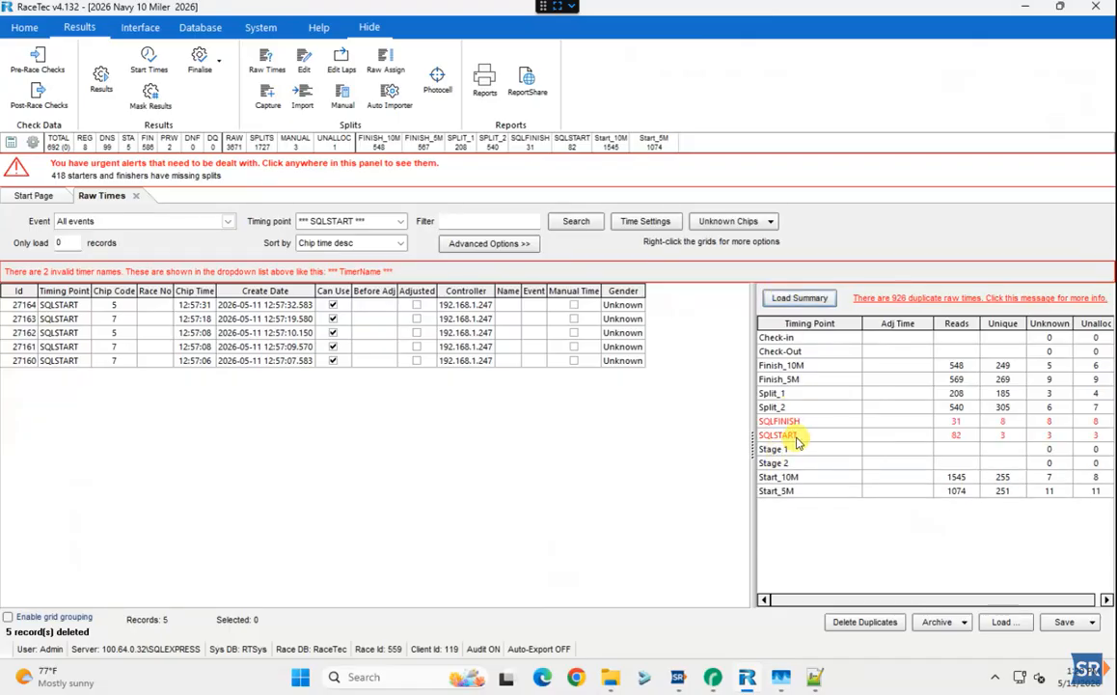
click(799, 423)
click(806, 435)
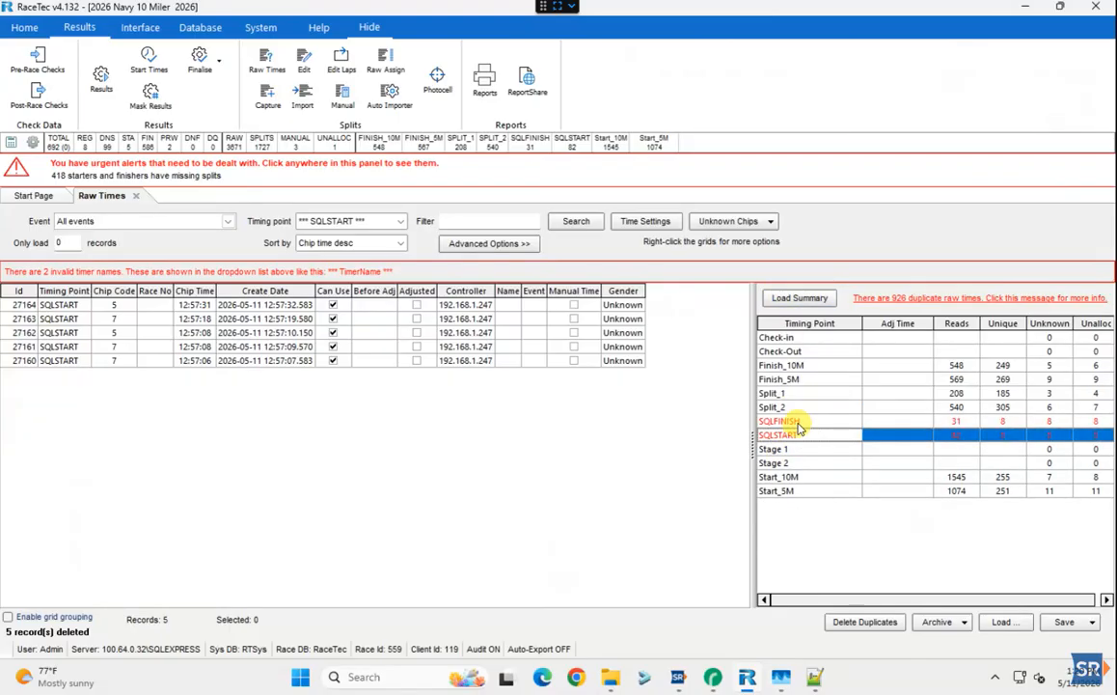
shift+click(799, 424)
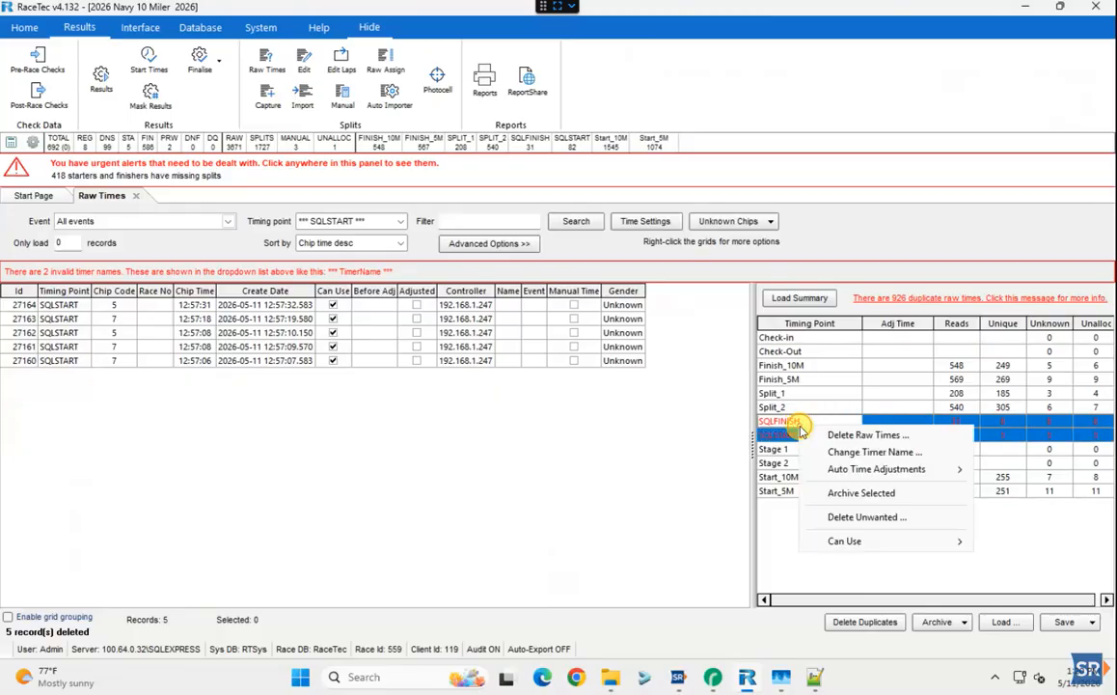
right_click(800, 427)
click(828, 435)
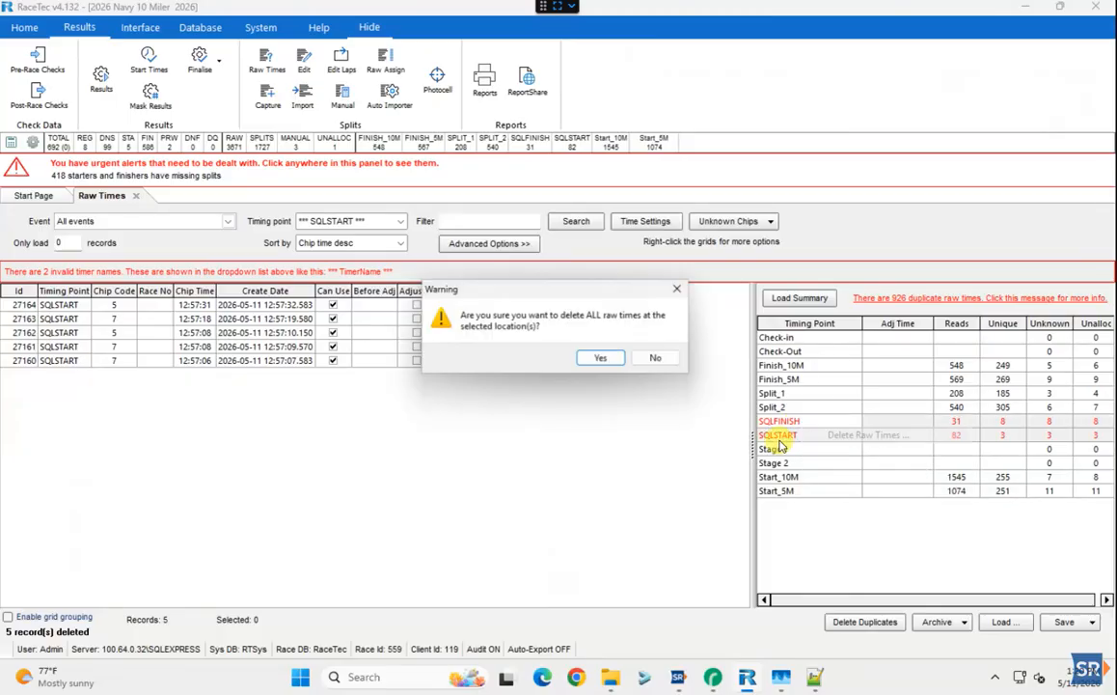
click(602, 362)
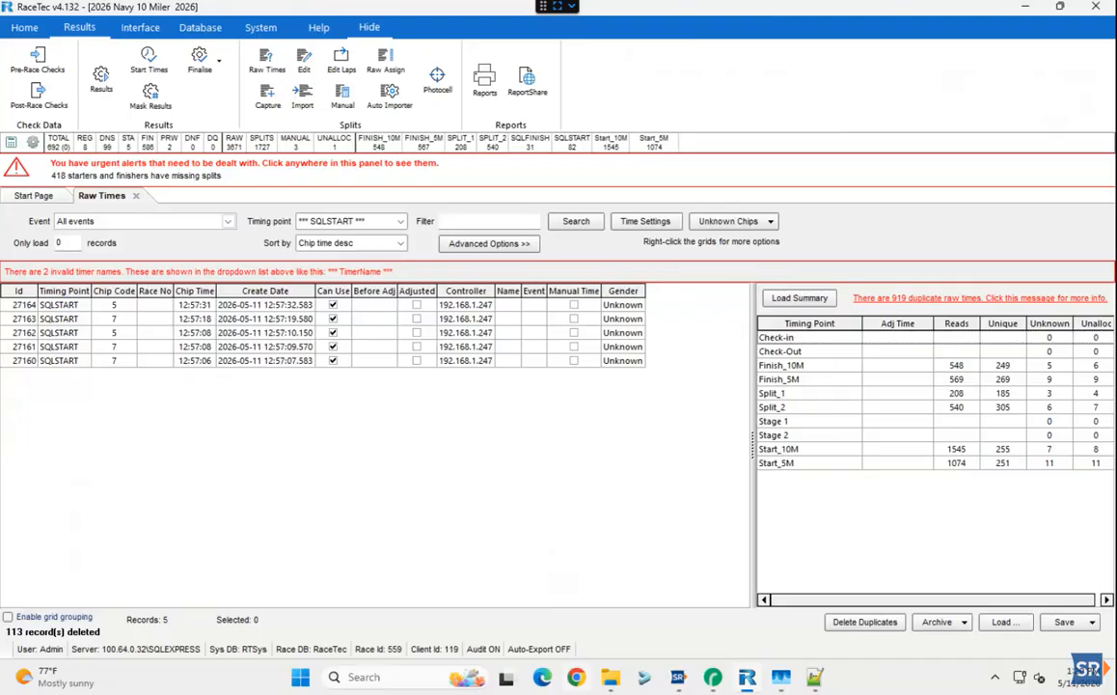
click(672, 681)
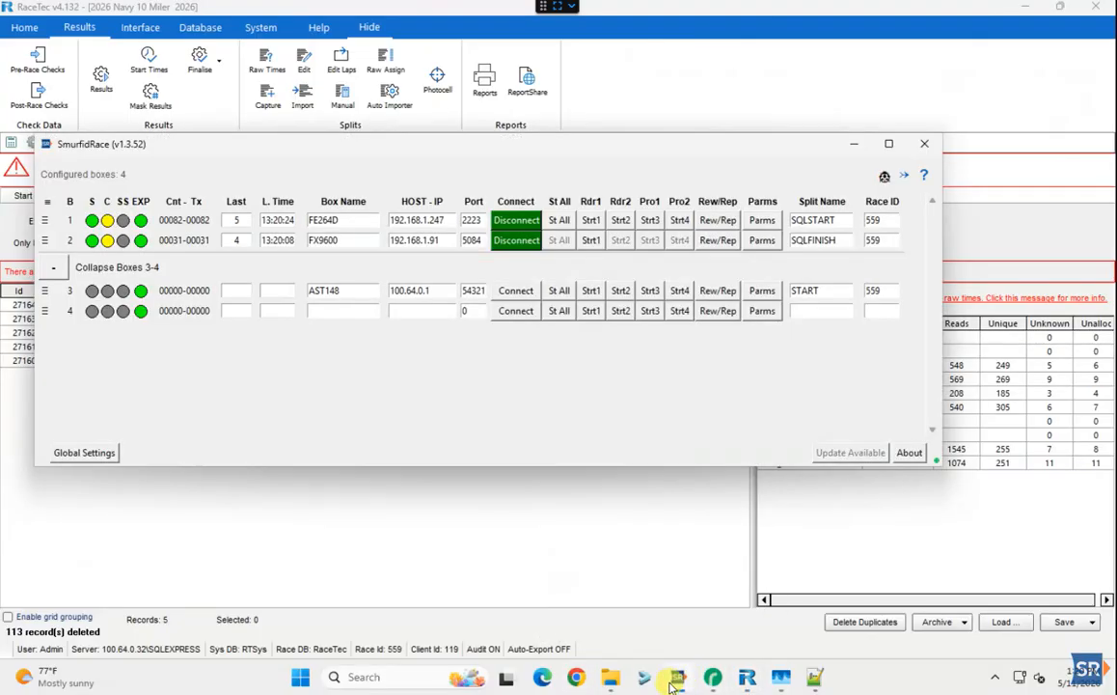
Verify the RaceTec SQL DB export adapter connects to 100.64.0.32\SQLEXPRESS, then close Global Settings
click(94, 461)
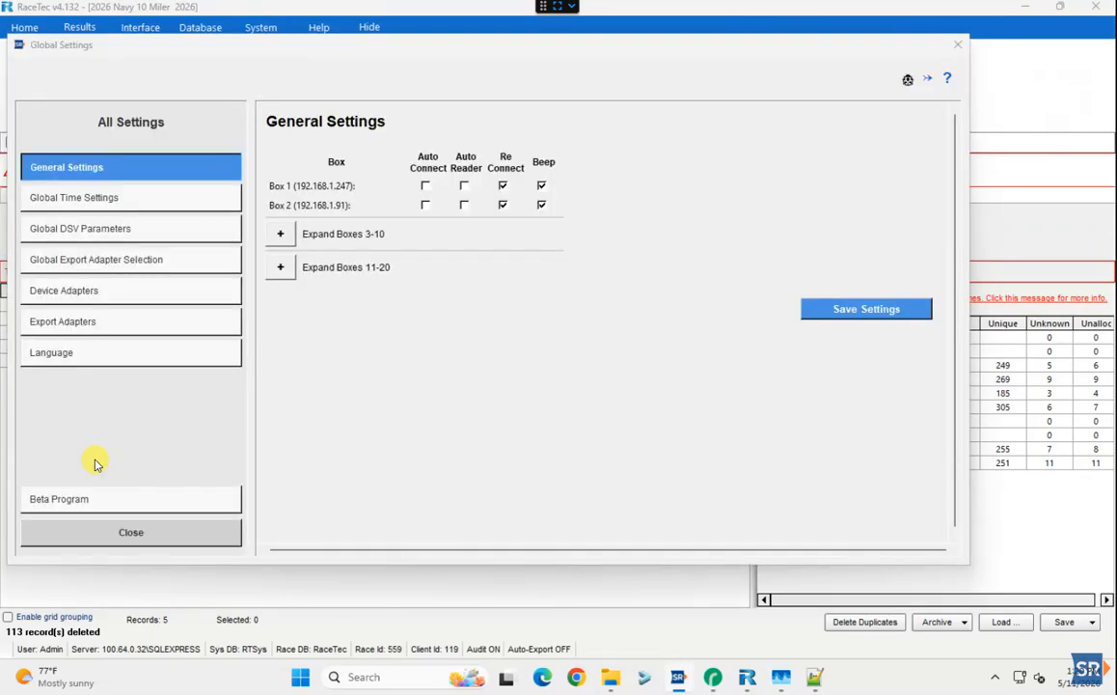
click(70, 322)
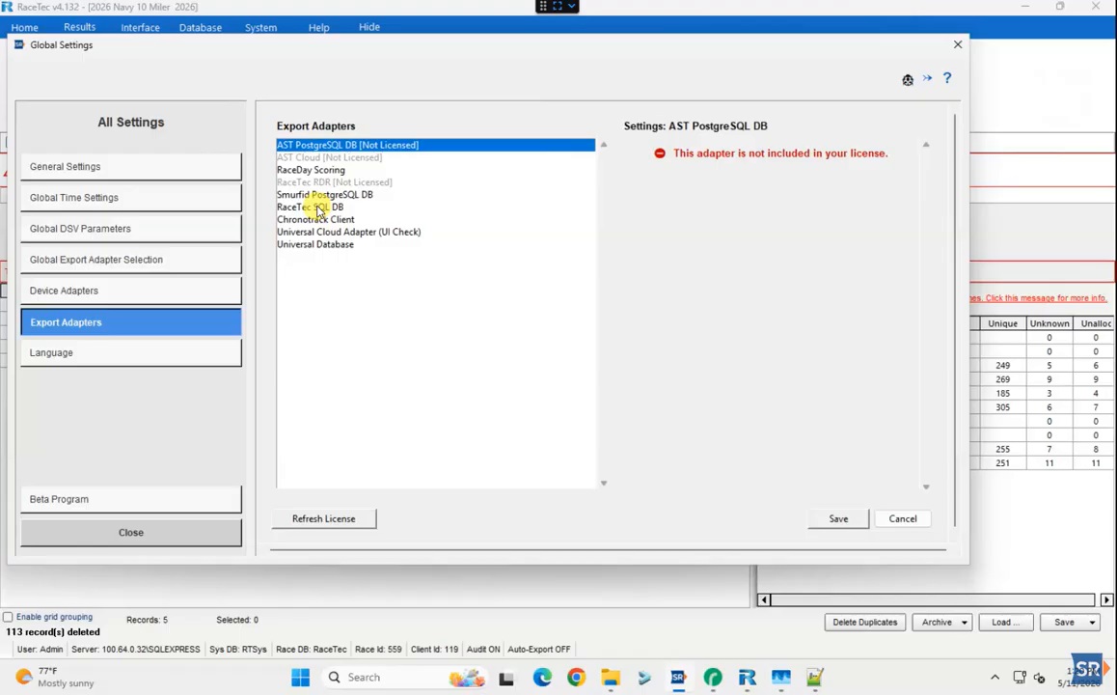
click(317, 208)
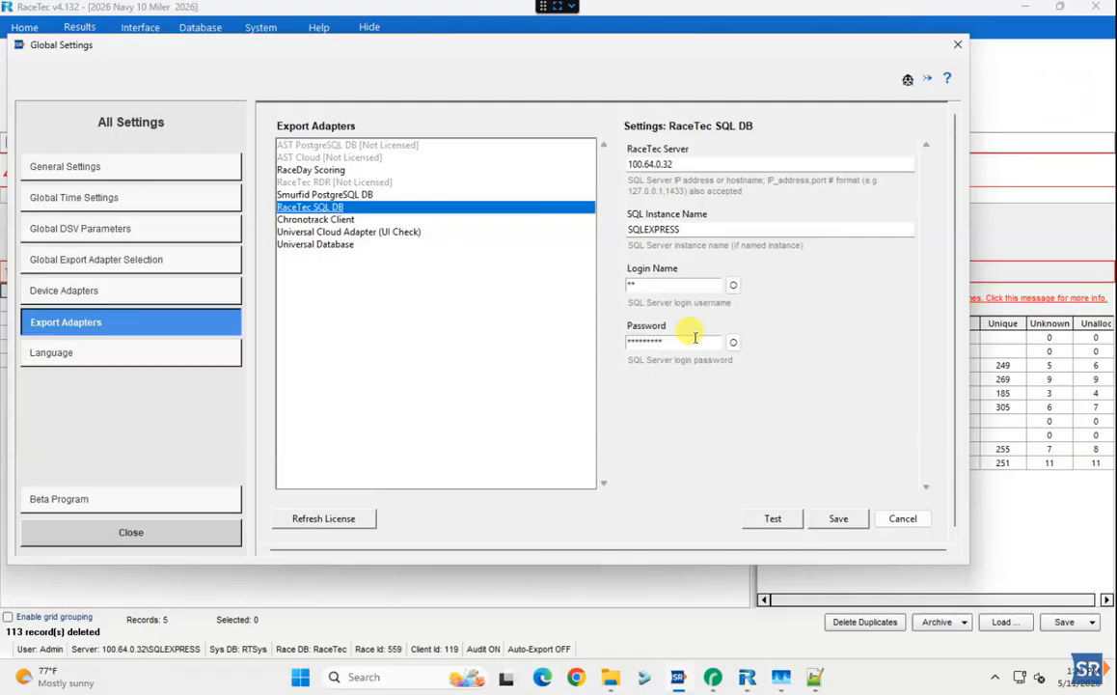
click(769, 521)
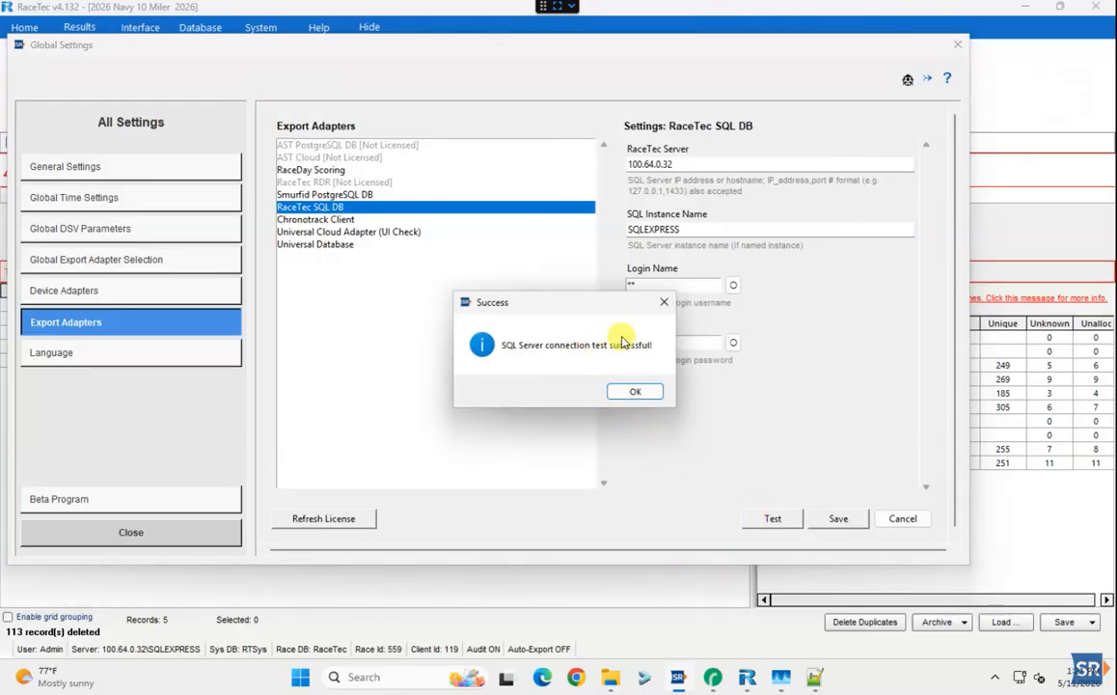
click(627, 391)
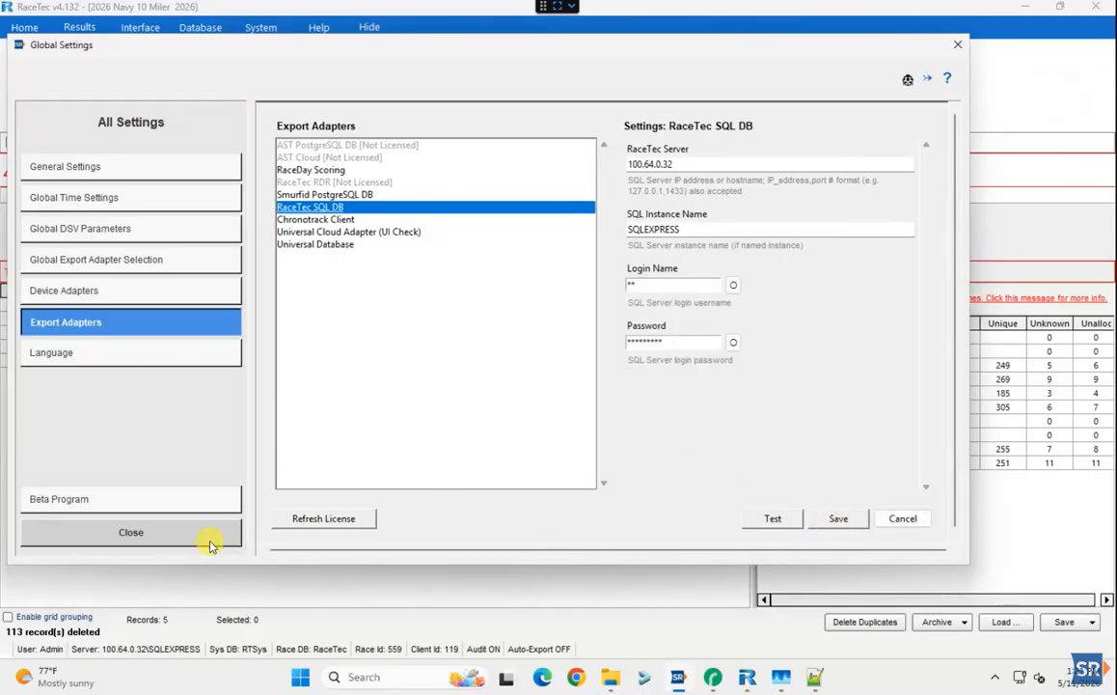
click(155, 534)
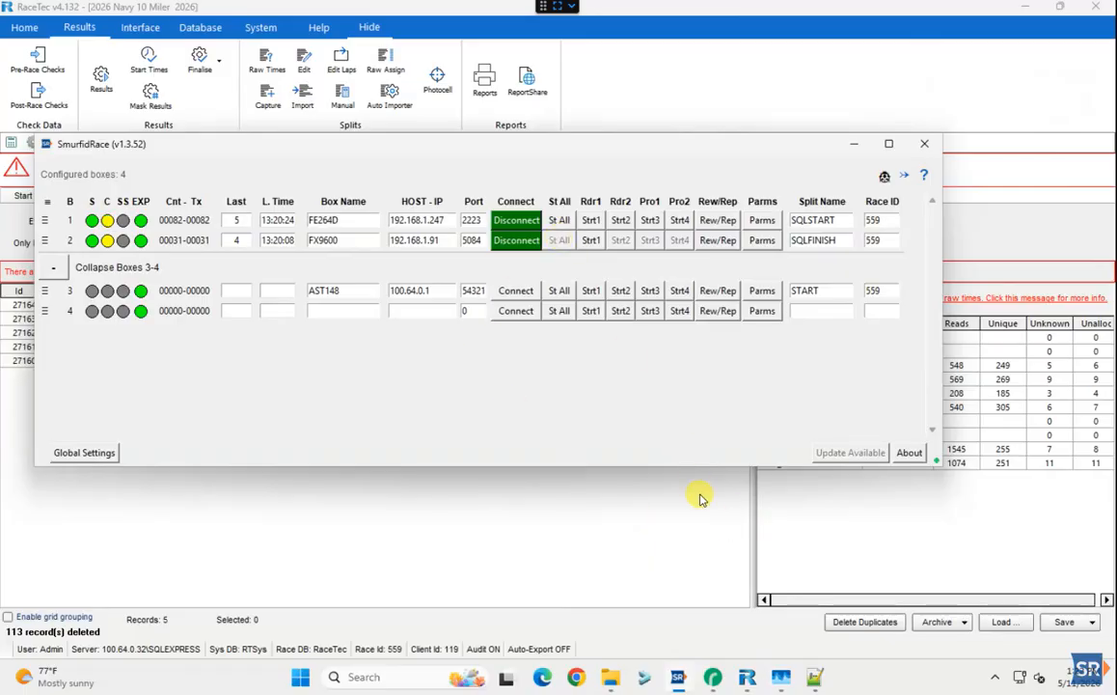
Start reading on the SQLSTART (FE264D) and SQLFINISH (FX9600) boxes, checking RaceTec briefly
click(591, 221)
click(591, 241)
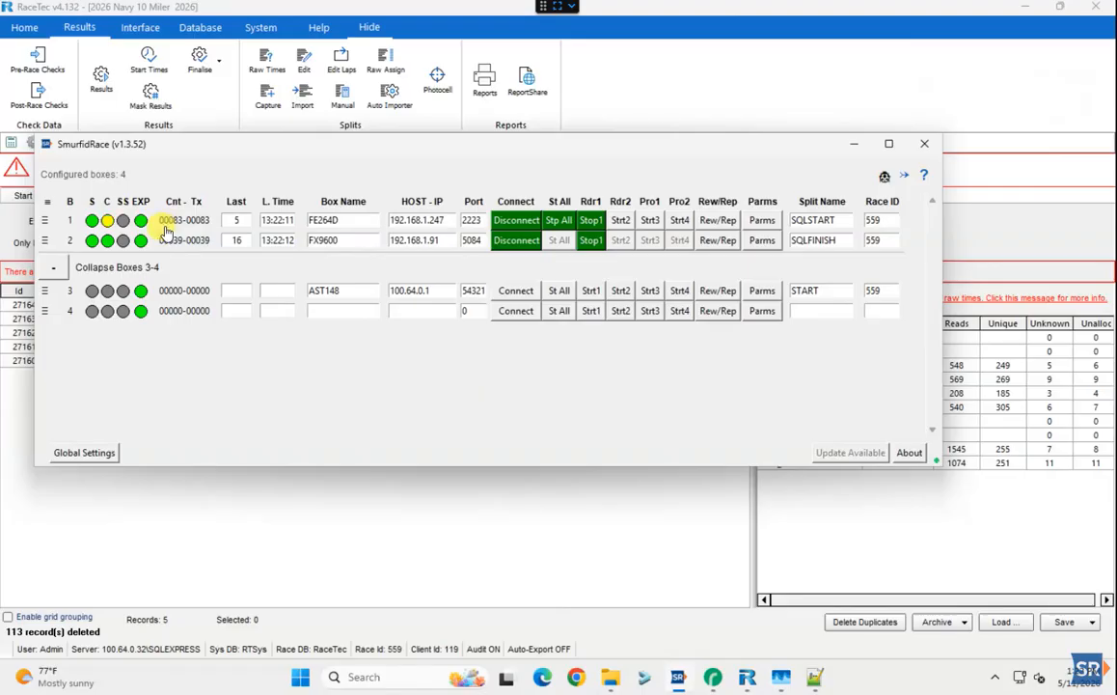
click(831, 521)
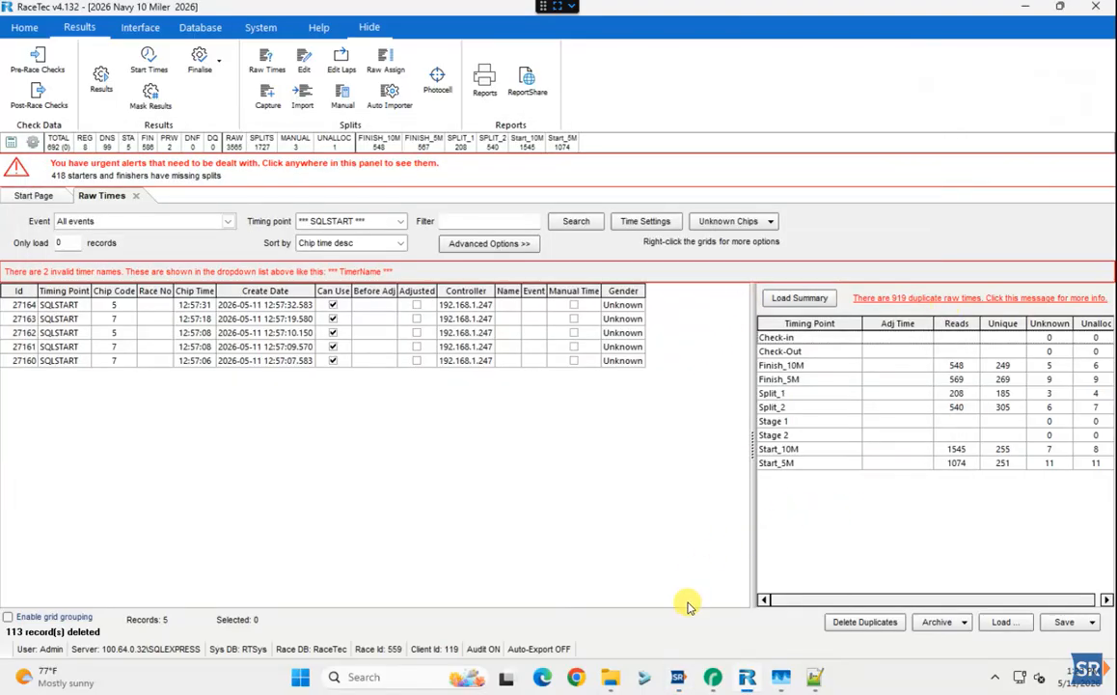
click(616, 617)
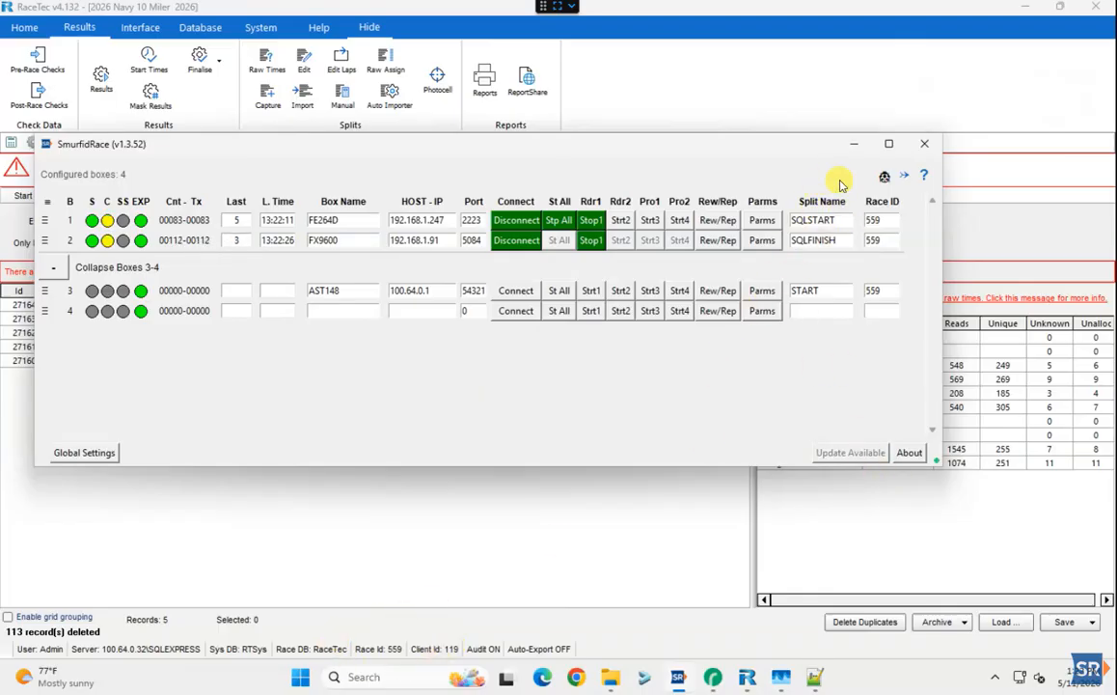
In RaceTec, refresh the timing point summary and load the 123 SQLFINISH raw times
click(692, 524)
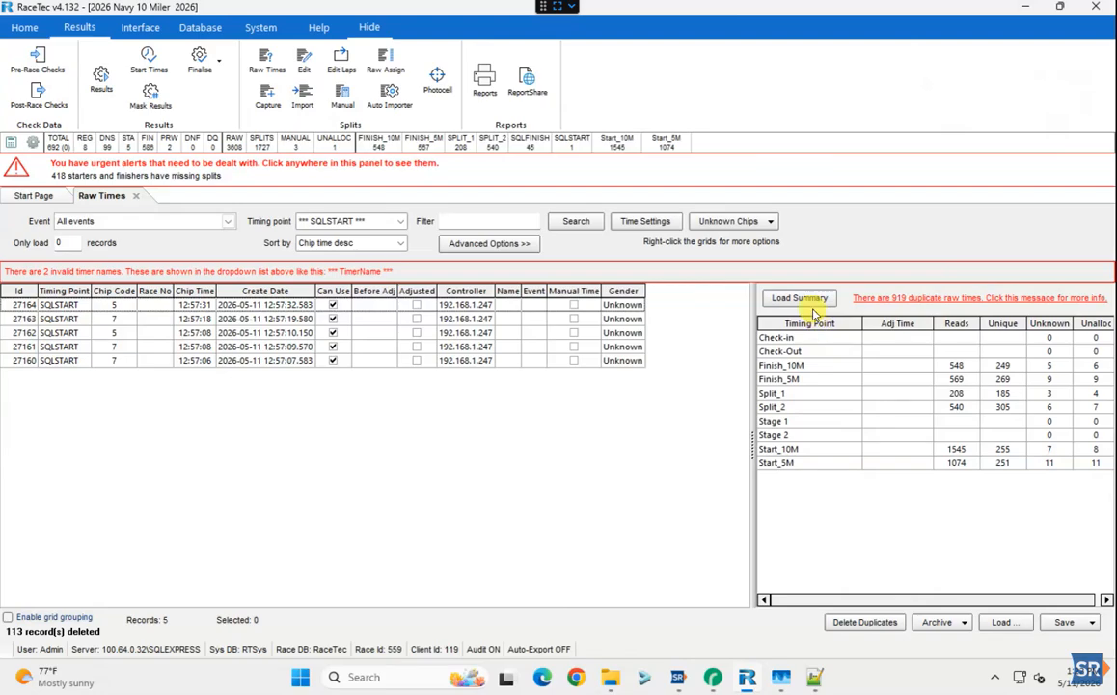
click(793, 299)
click(791, 435)
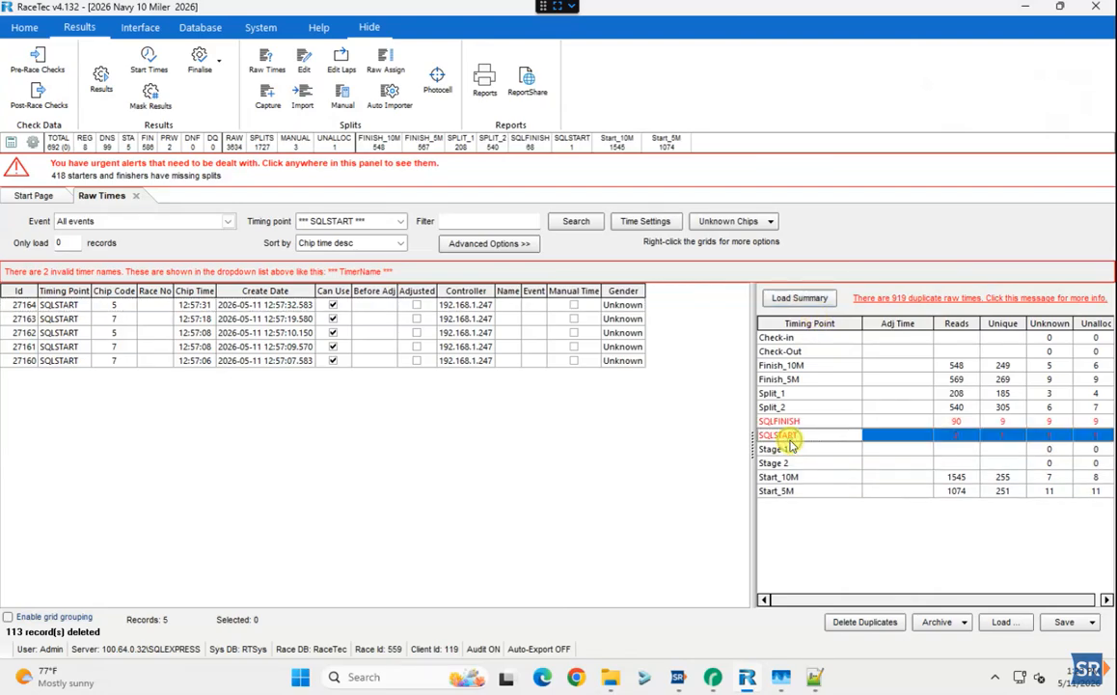
click(788, 423)
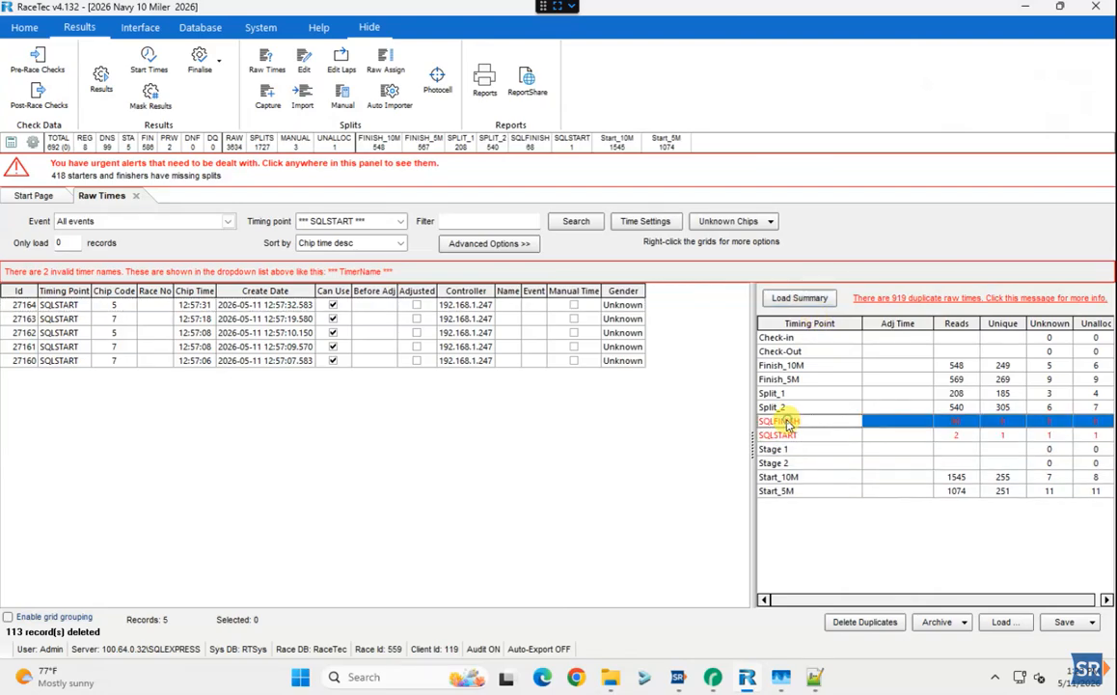
click(393, 221)
click(328, 298)
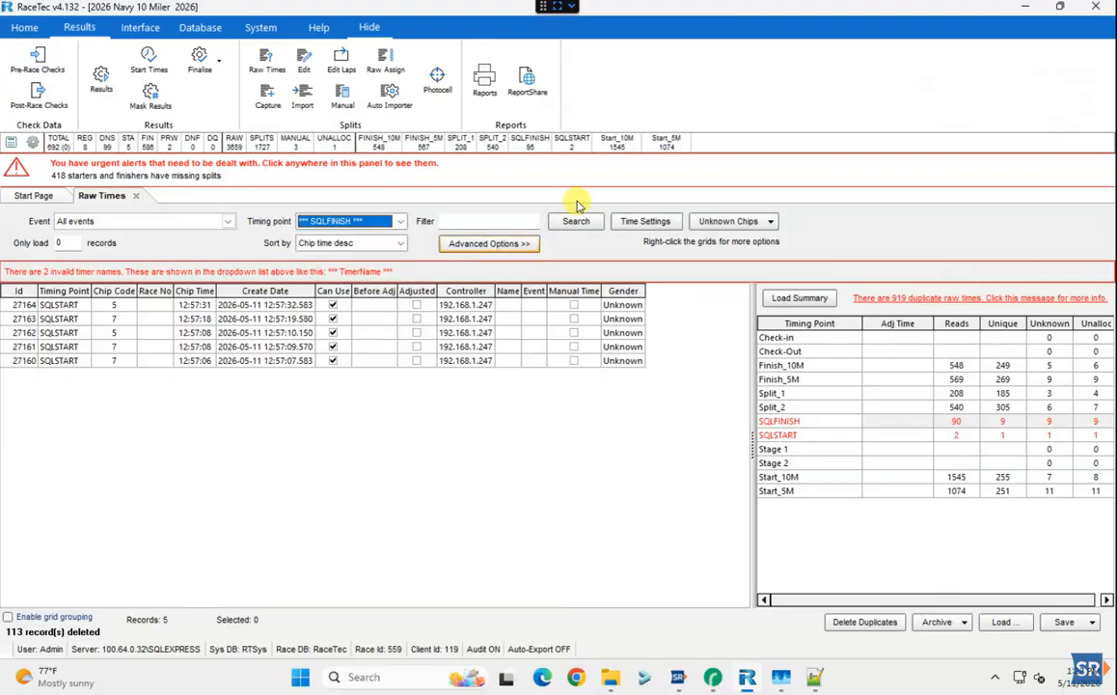
click(571, 221)
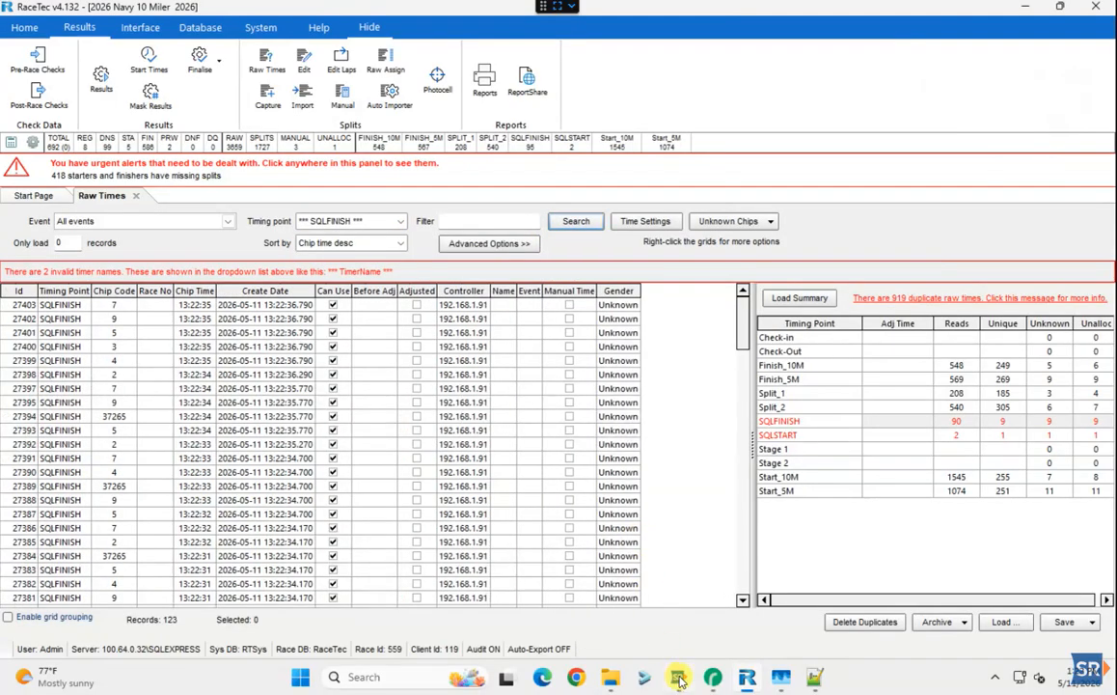
Stop reading on the SQLFINISH and SQLSTART boxes in SmurfidRace
click(681, 680)
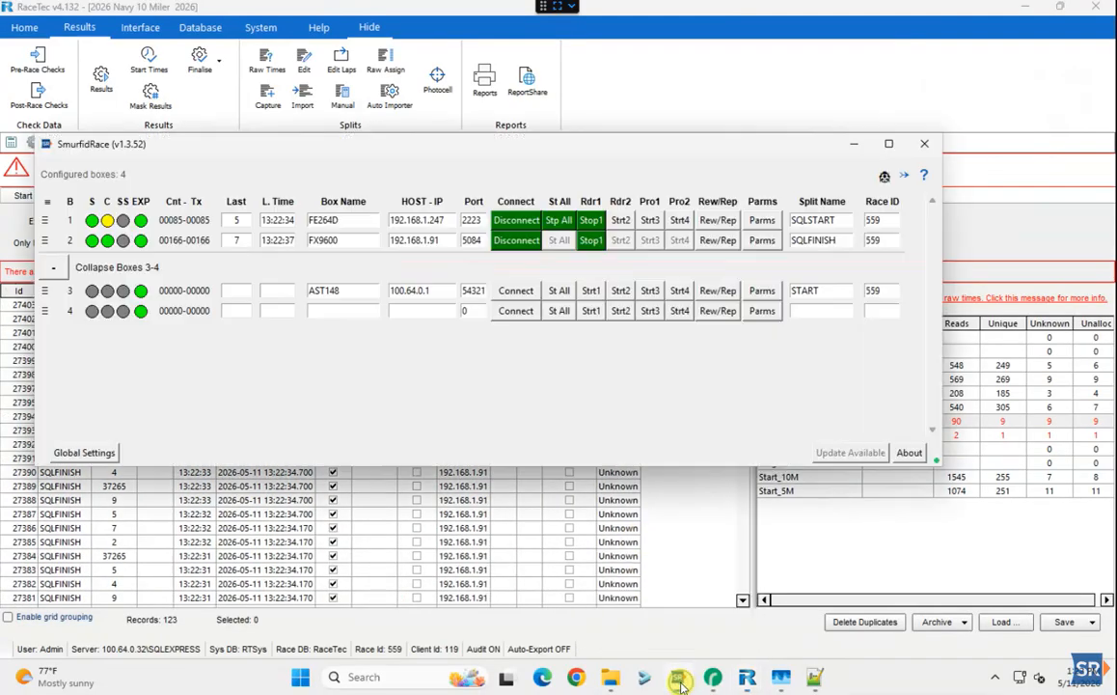
click(590, 241)
click(594, 221)
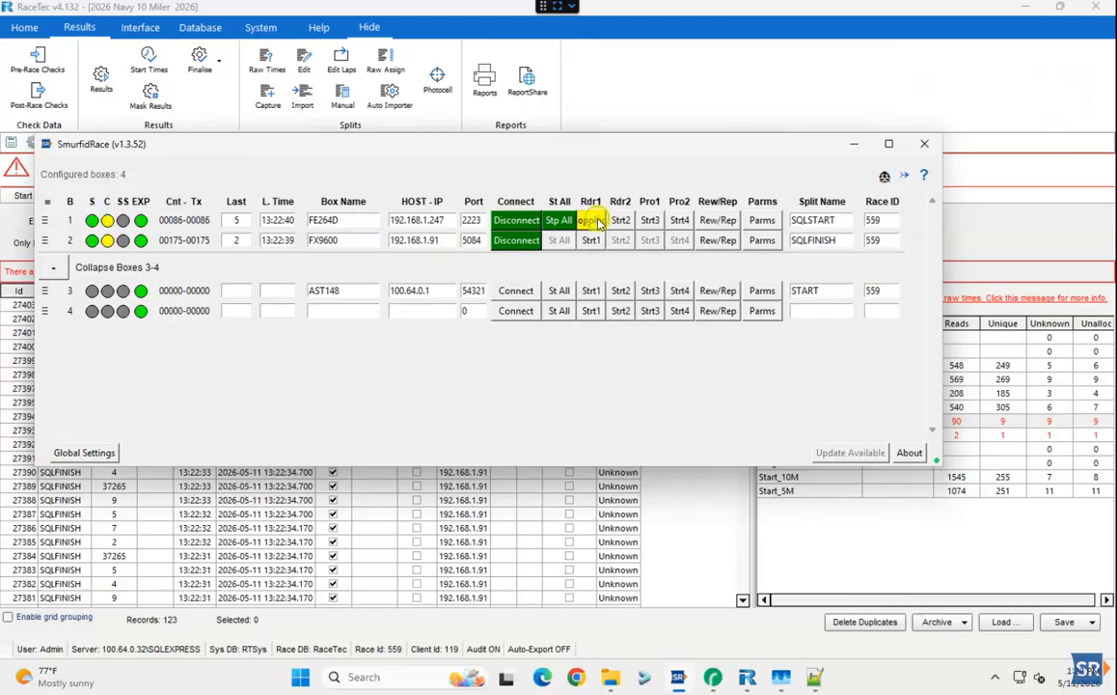